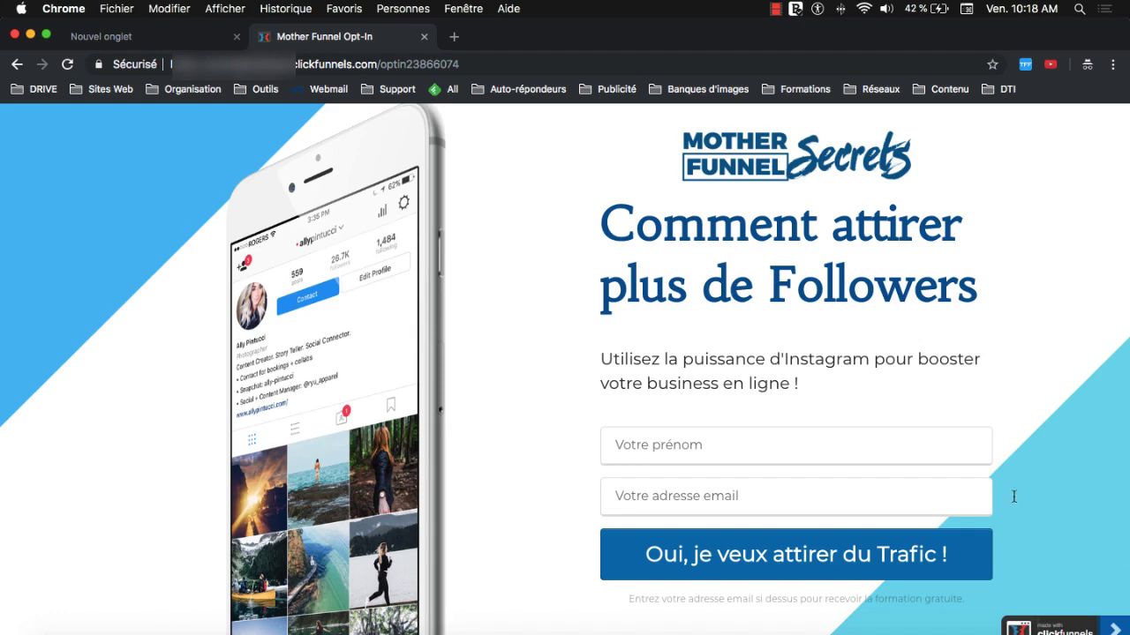
- Scroll through the live opt-in page to review its content
{"action": "scroll", "coordinate": [893, 520], "scroll_direction": "down", "scroll_amount": 5}
{"action": "scroll", "coordinate": [888, 521], "scroll_direction": "up", "scroll_amount": 7}
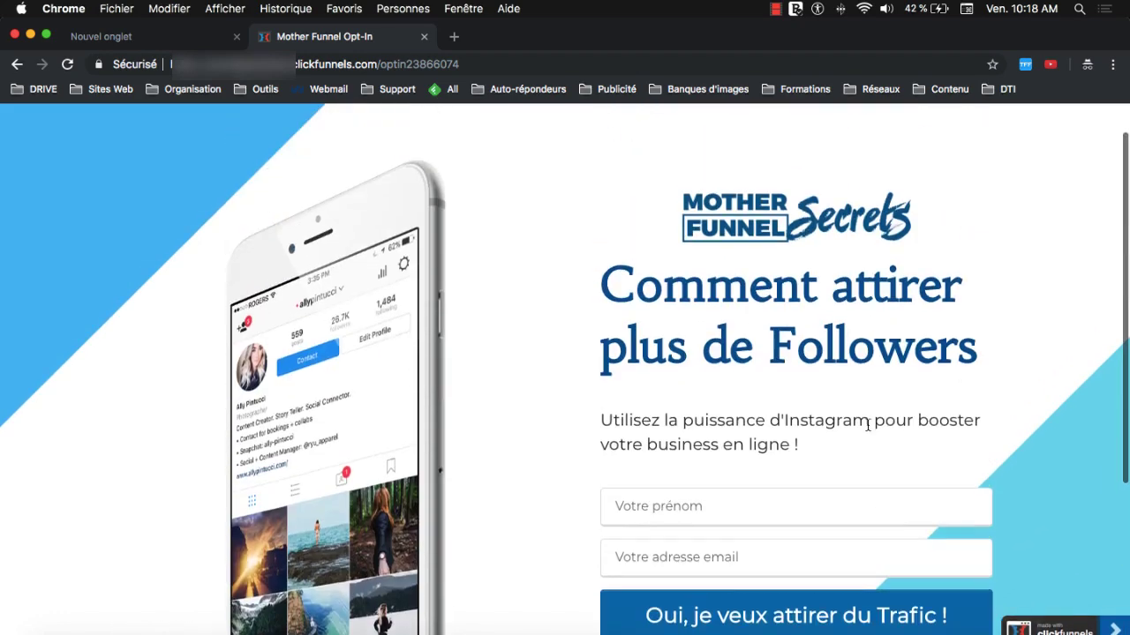
{"action": "scroll", "coordinate": [892, 397], "scroll_direction": "down", "scroll_amount": 3}
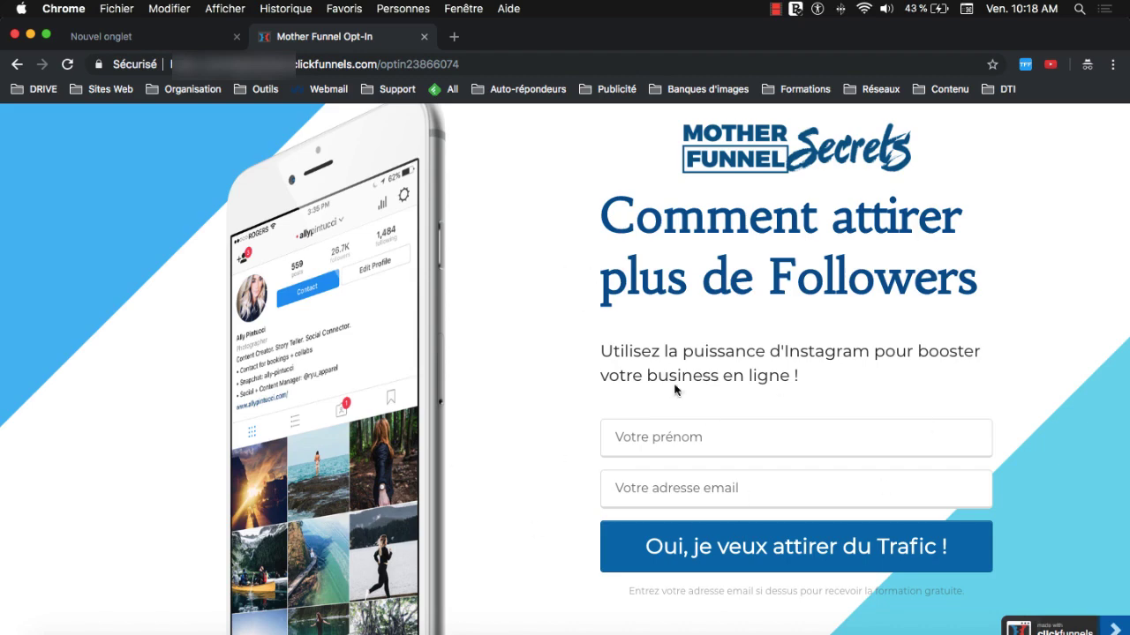
{"action": "scroll", "coordinate": [711, 385], "scroll_direction": "down", "scroll_amount": 1}
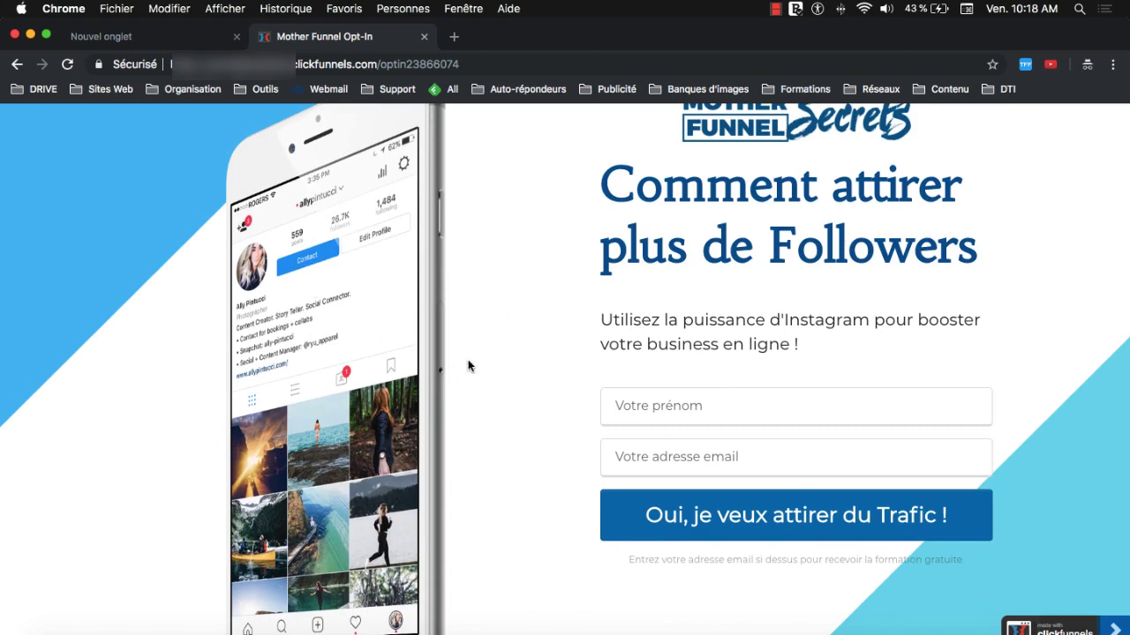
{"action": "scroll", "coordinate": [343, 349], "scroll_direction": "down", "scroll_amount": 5}
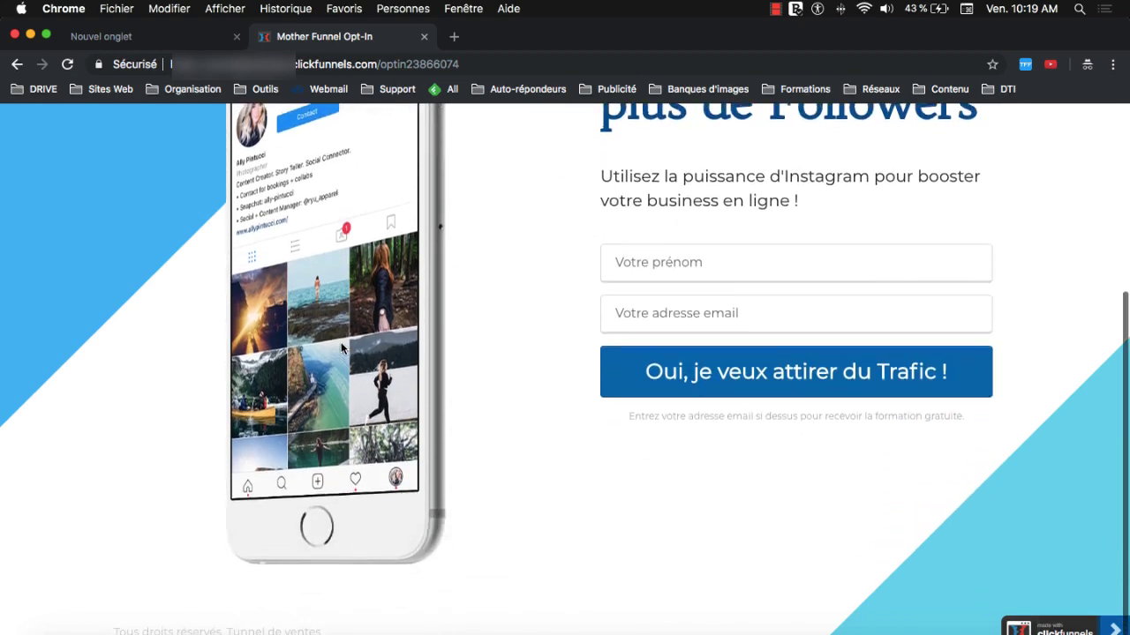
{"action": "scroll", "coordinate": [342, 348], "scroll_direction": "up", "scroll_amount": 5}
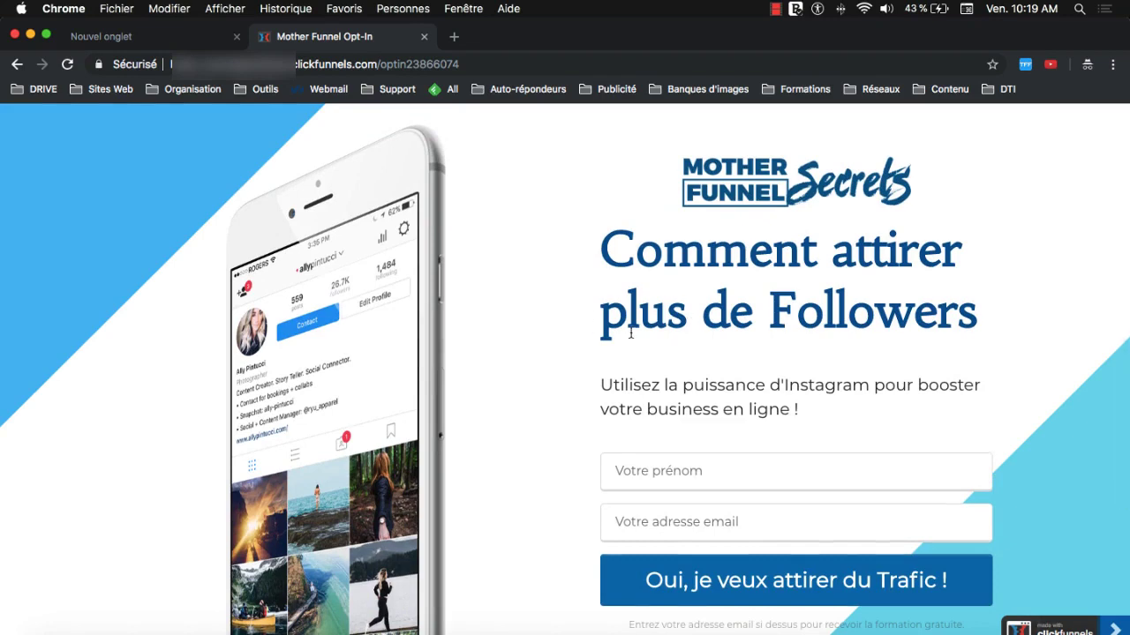
{"action": "scroll", "coordinate": [529, 281], "scroll_direction": "down", "scroll_amount": 1}
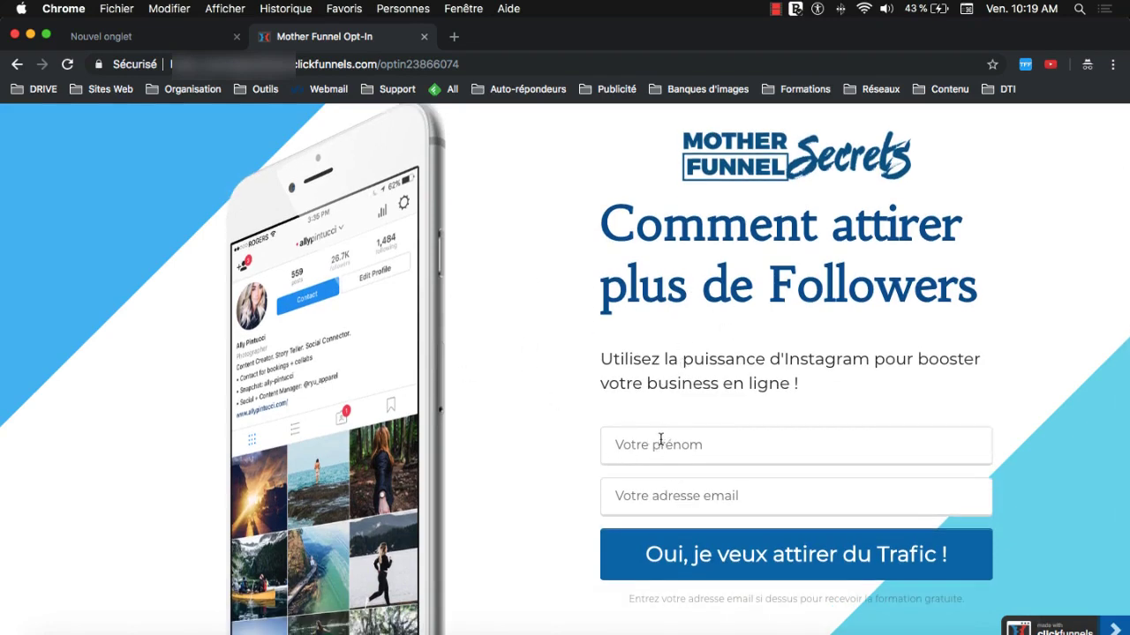
{"action": "scroll", "coordinate": [865, 491], "scroll_direction": "down", "scroll_amount": 1}
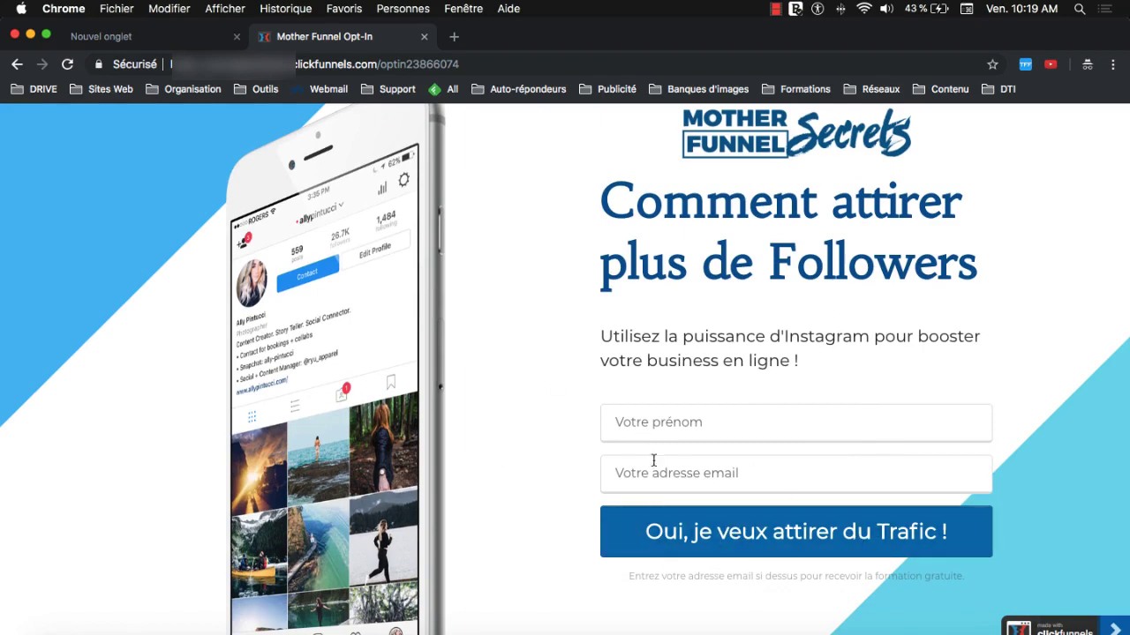
- Highlight the 'Comment attirer plus de Followers' heading, then switch to the private-browsing tab
{"action": "triple_click", "coordinate": [618, 203]}
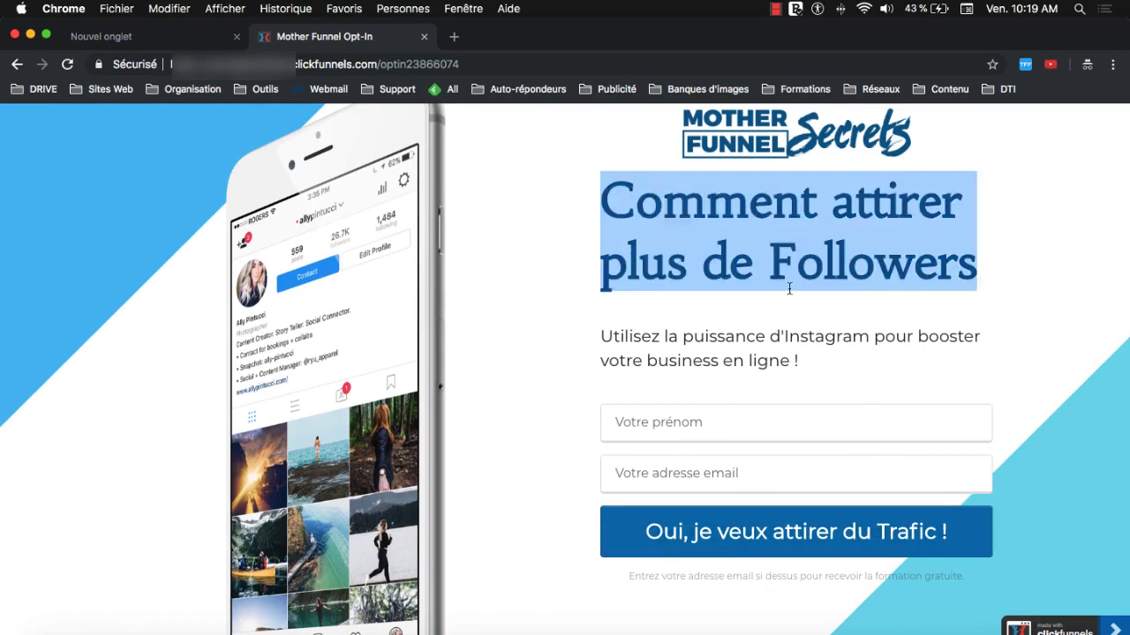
{"action": "left_click", "coordinate": [662, 287]}
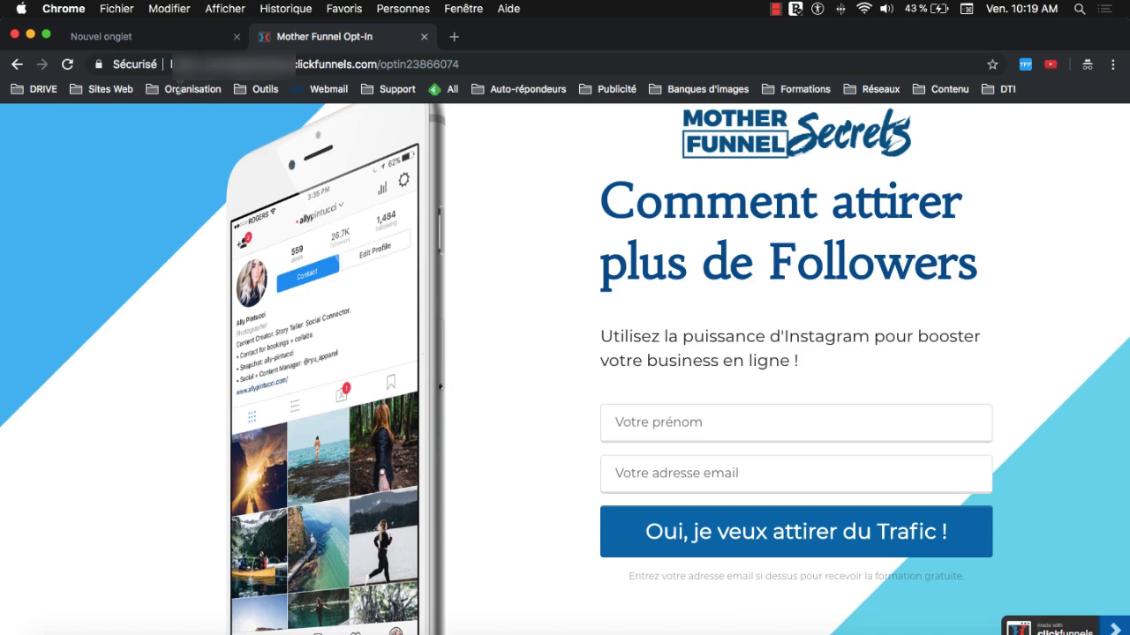
{"action": "left_click", "coordinate": [122, 37]}
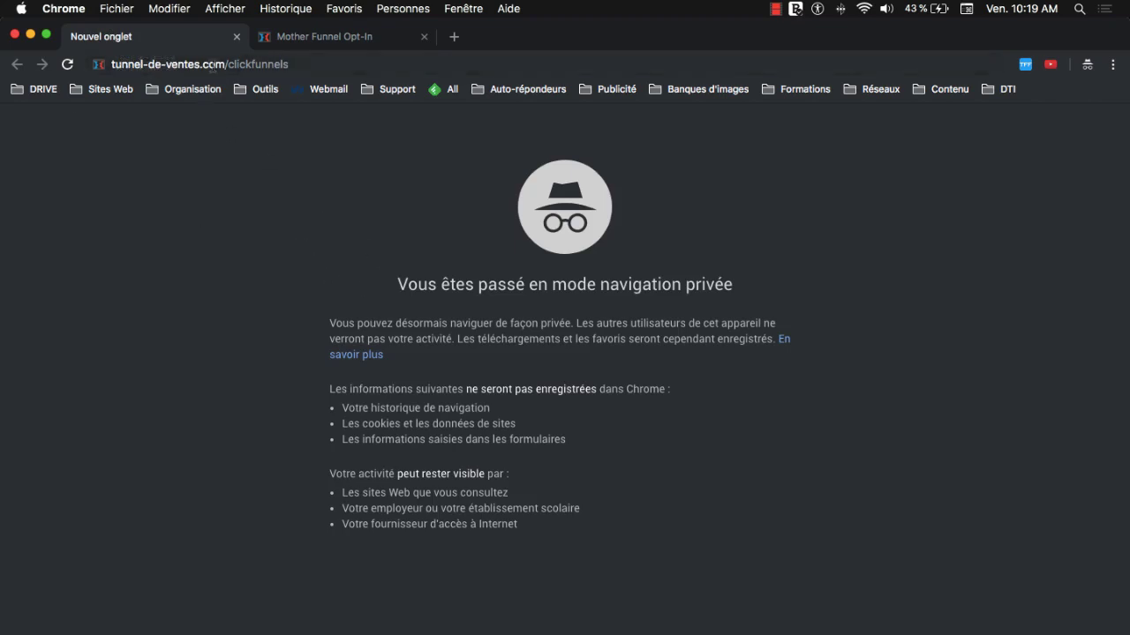
- Load tunnel-de-ventes.com/clickfunnels in the private tab to reach the 'Create Your FREE Account Now!' page
{"action": "left_click", "coordinate": [345, 63]}
{"action": "left_click", "coordinate": [309, 64]}
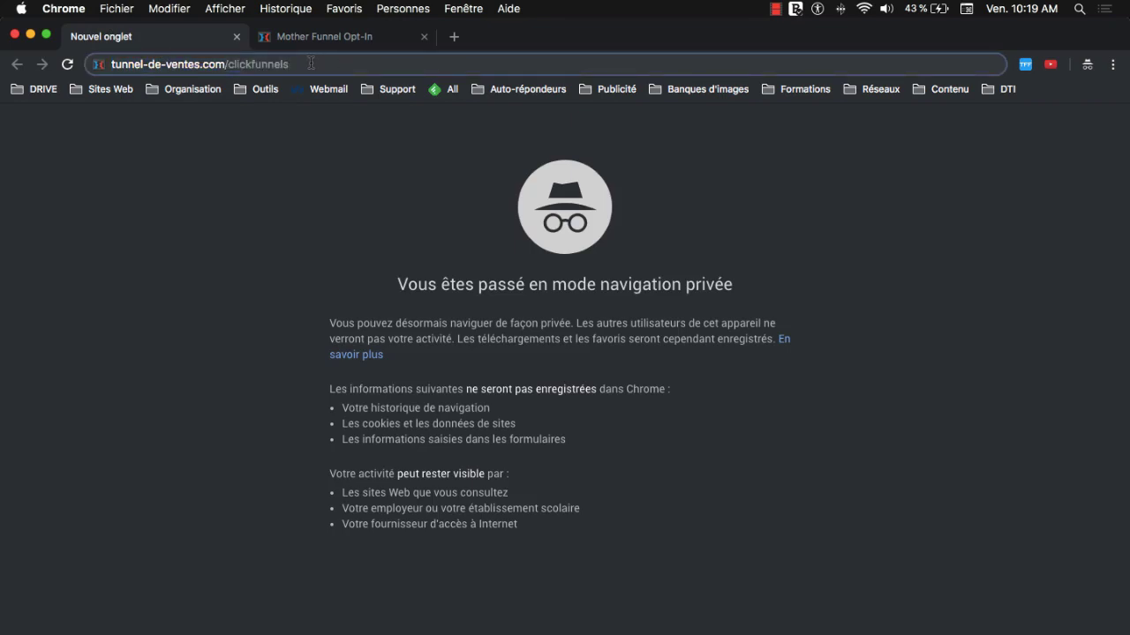
{"action": "key", "text": "Return"}
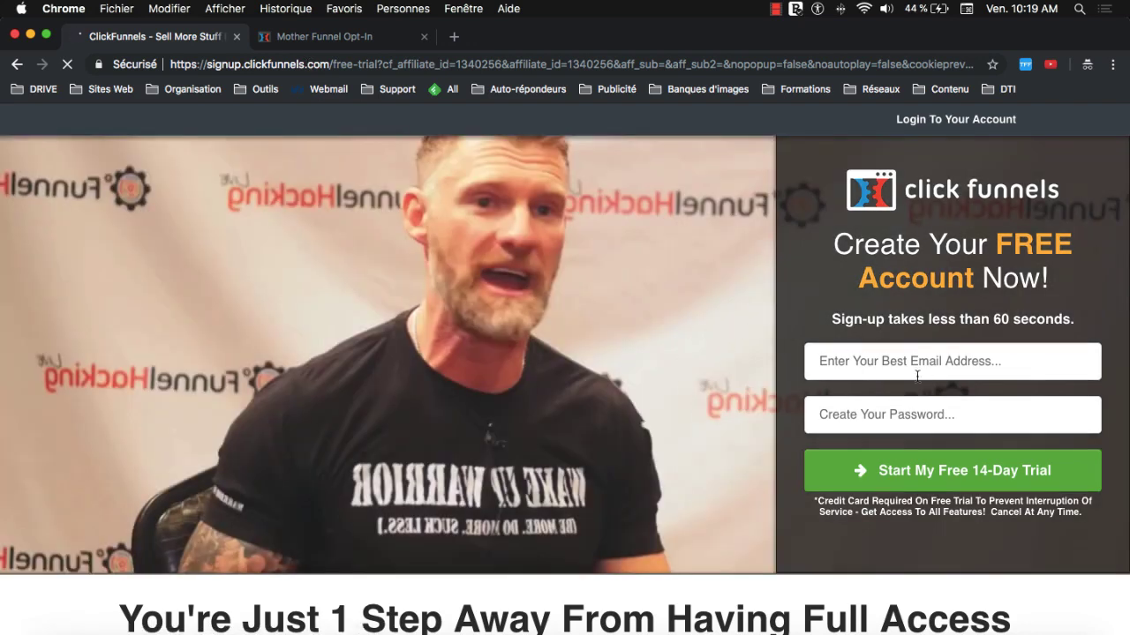
- Enter the sign-up e-mail address and account password, then submit the 14-day free-trial form
{"action": "left_click", "coordinate": [845, 356]}
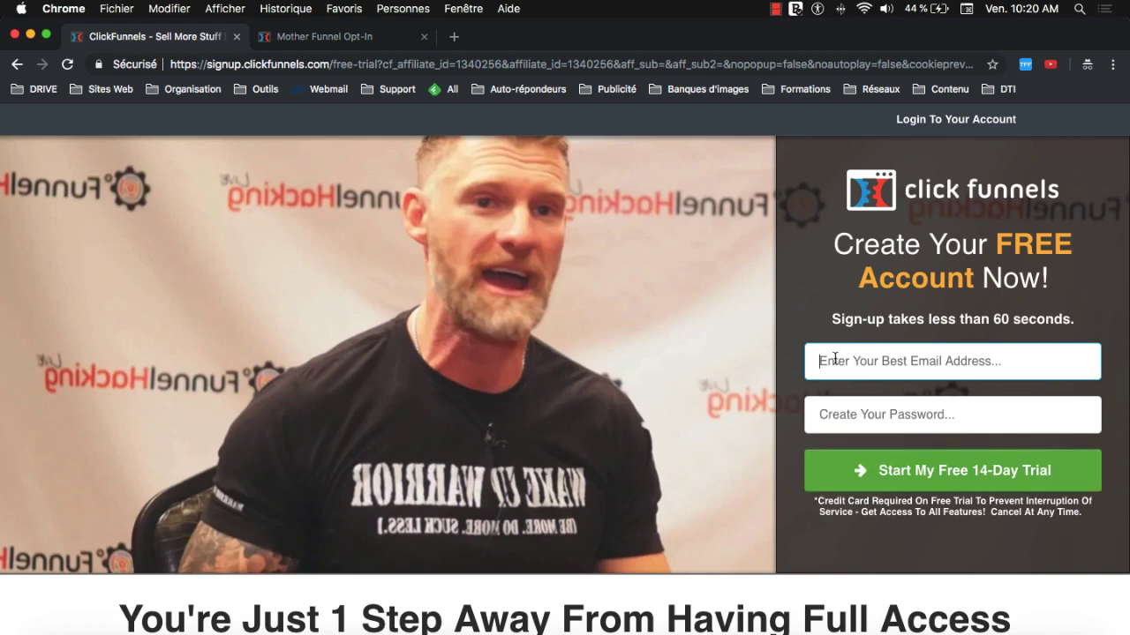
{"action": "left_click", "coordinate": [867, 355]}
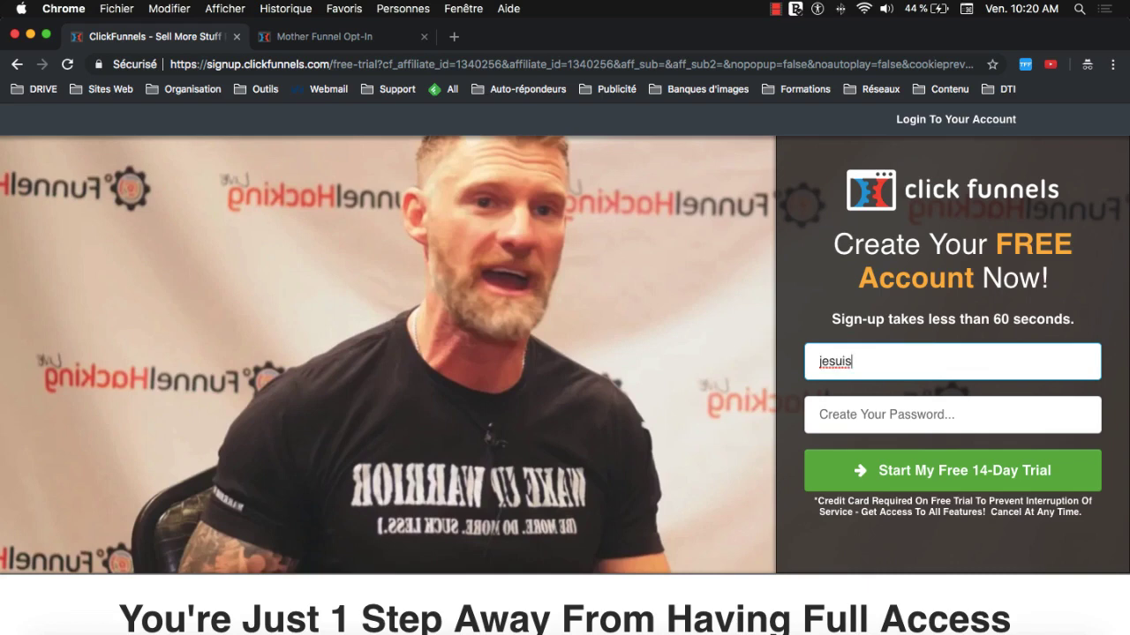
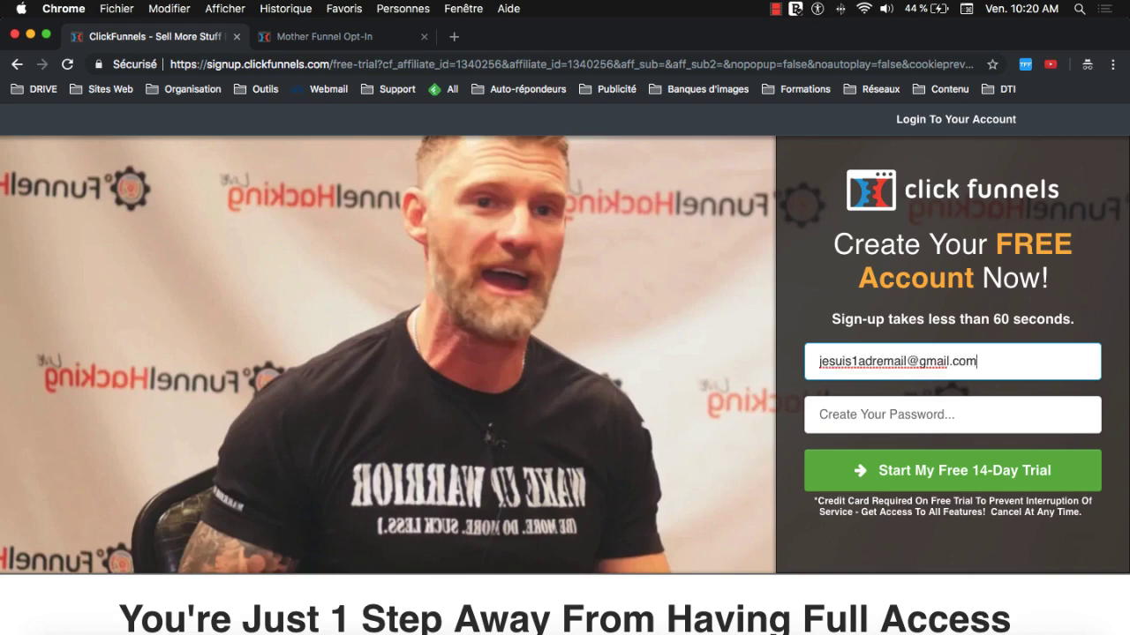
{"action": "left_click", "coordinate": [876, 418]}
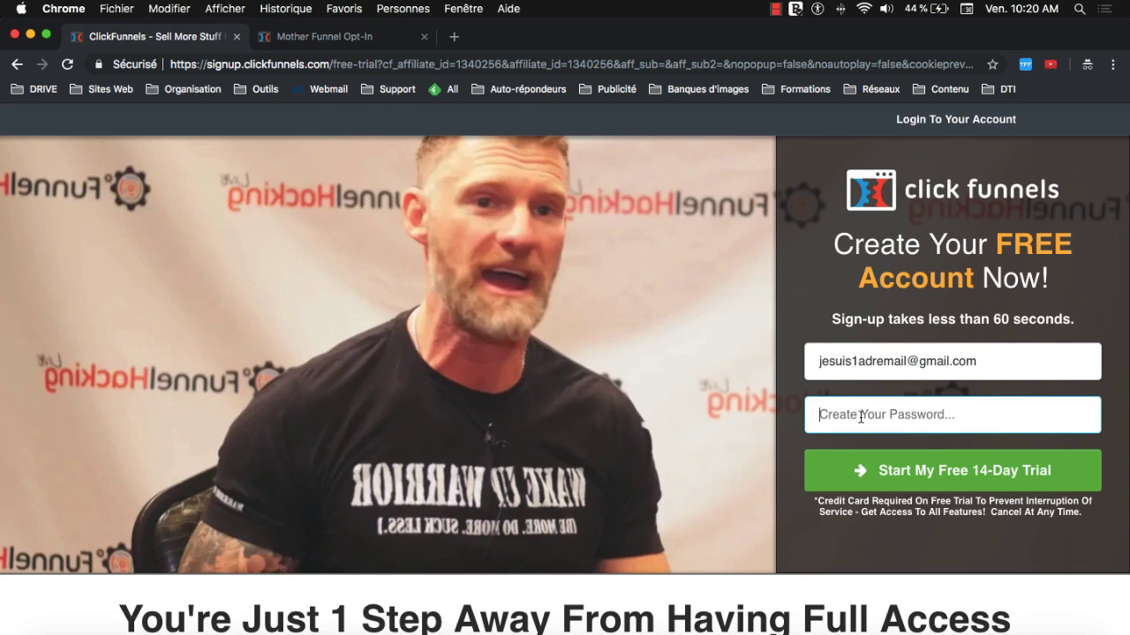
{"action": "type", "text": "••••••••••••"}
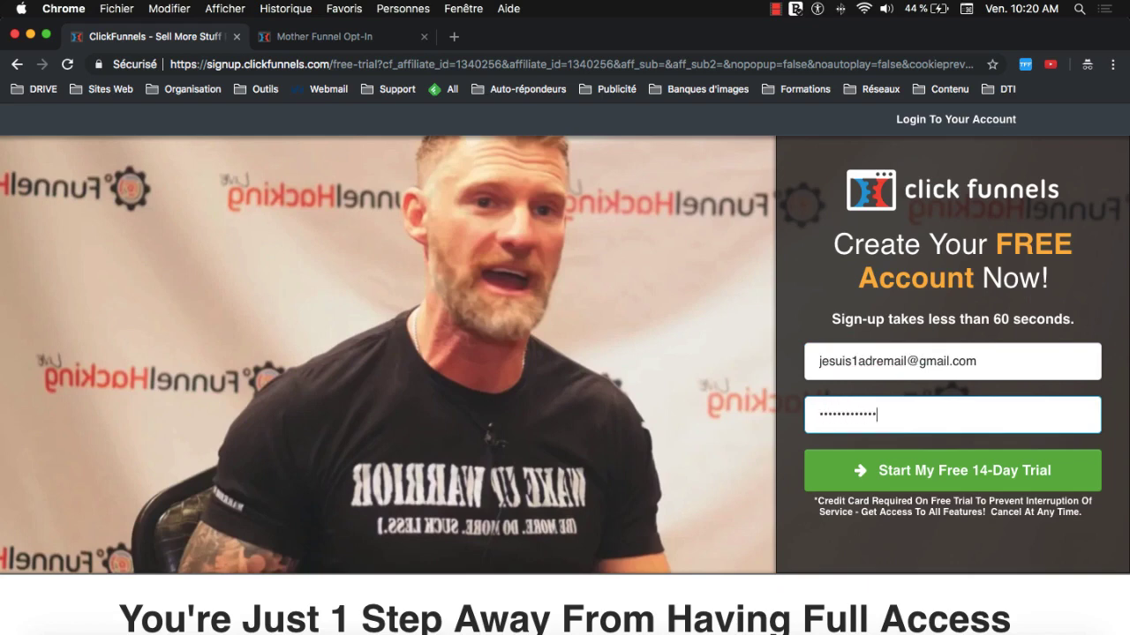
{"action": "left_click", "coordinate": [891, 473]}
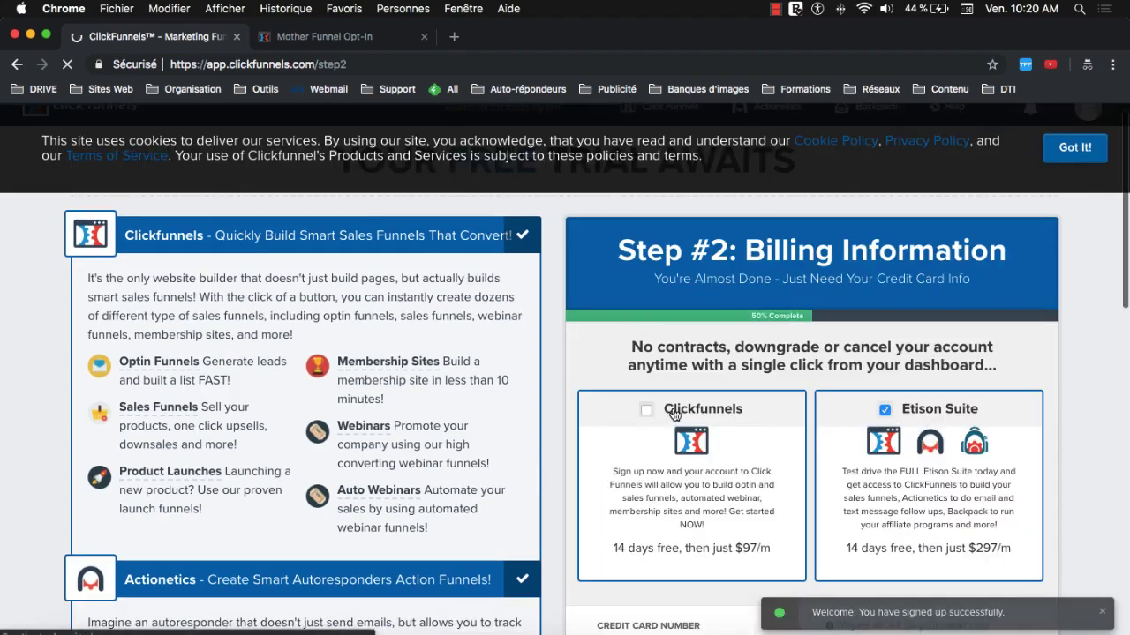
- Dismiss the cookie notice and scroll to the Clickfunnels / Etison Suite plan boxes
{"action": "scroll", "coordinate": [672, 414], "scroll_direction": "down", "scroll_amount": 3}
{"action": "scroll", "coordinate": [672, 411], "scroll_direction": "down", "scroll_amount": 5}
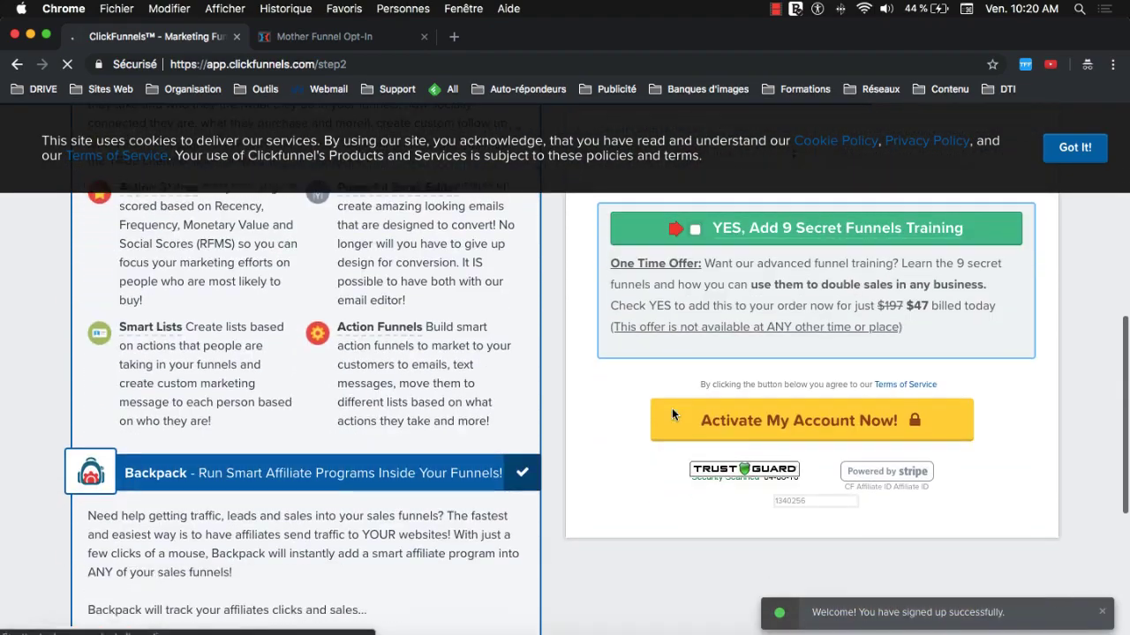
{"action": "scroll", "coordinate": [672, 414], "scroll_direction": "up", "scroll_amount": 8}
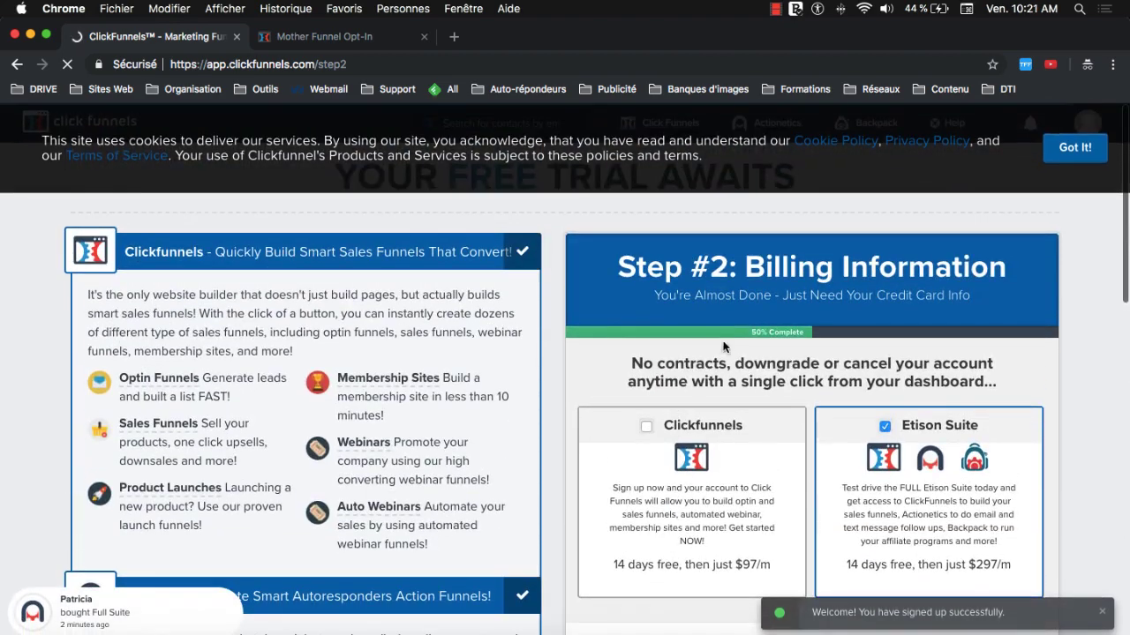
{"action": "scroll", "coordinate": [688, 373], "scroll_direction": "down", "scroll_amount": 1}
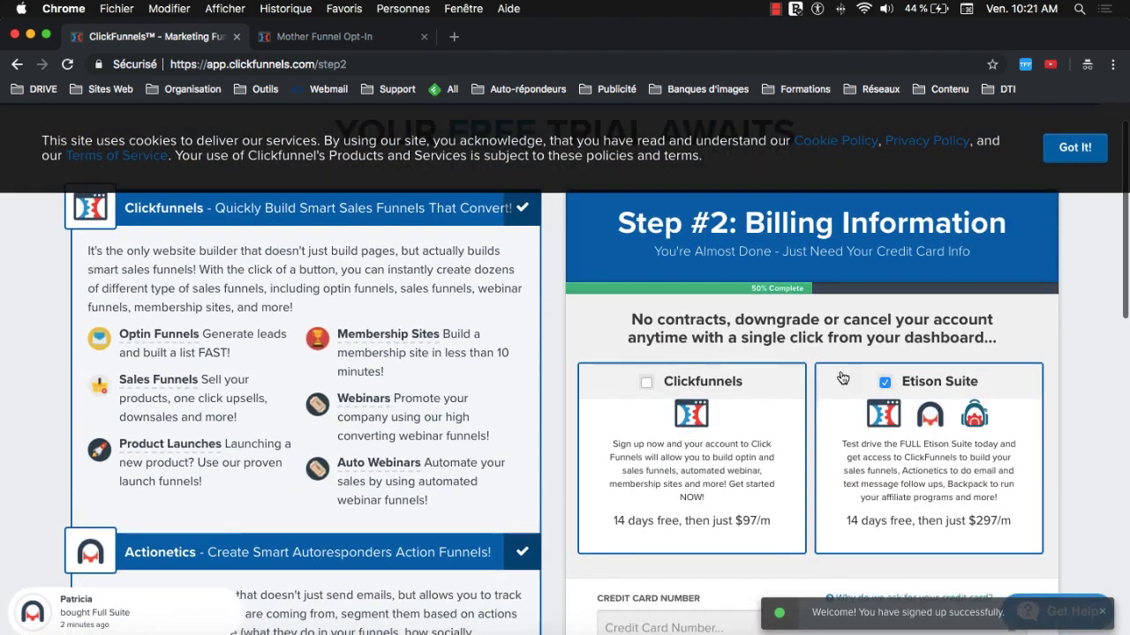
{"action": "left_click", "coordinate": [1077, 147]}
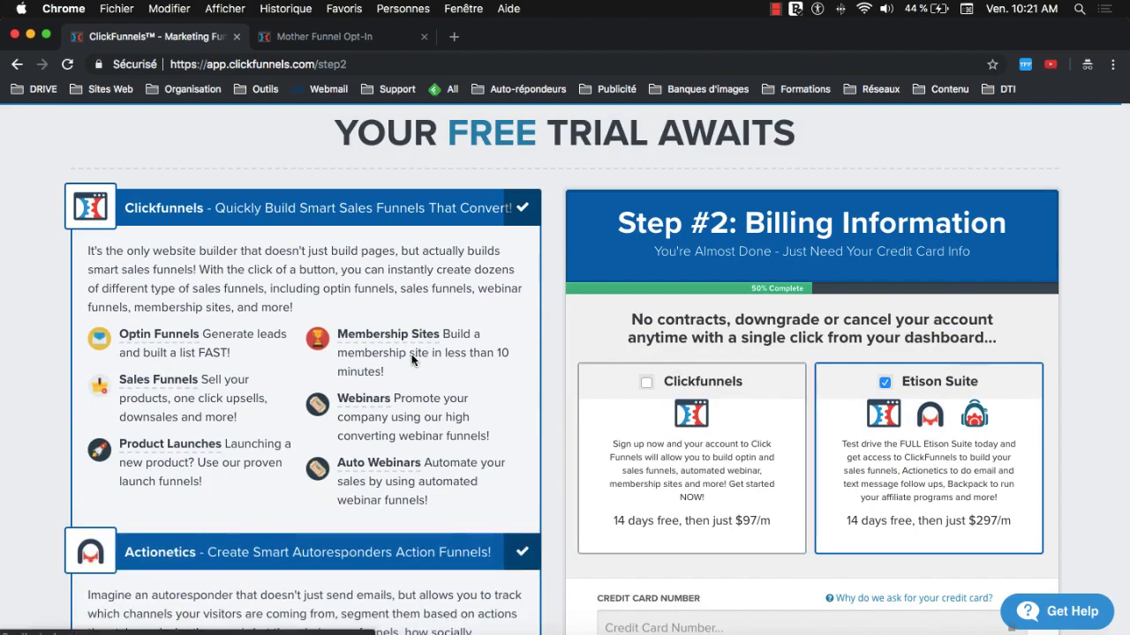
{"action": "scroll", "coordinate": [398, 366], "scroll_direction": "down", "scroll_amount": 3}
{"action": "scroll", "coordinate": [397, 368], "scroll_direction": "down", "scroll_amount": 5}
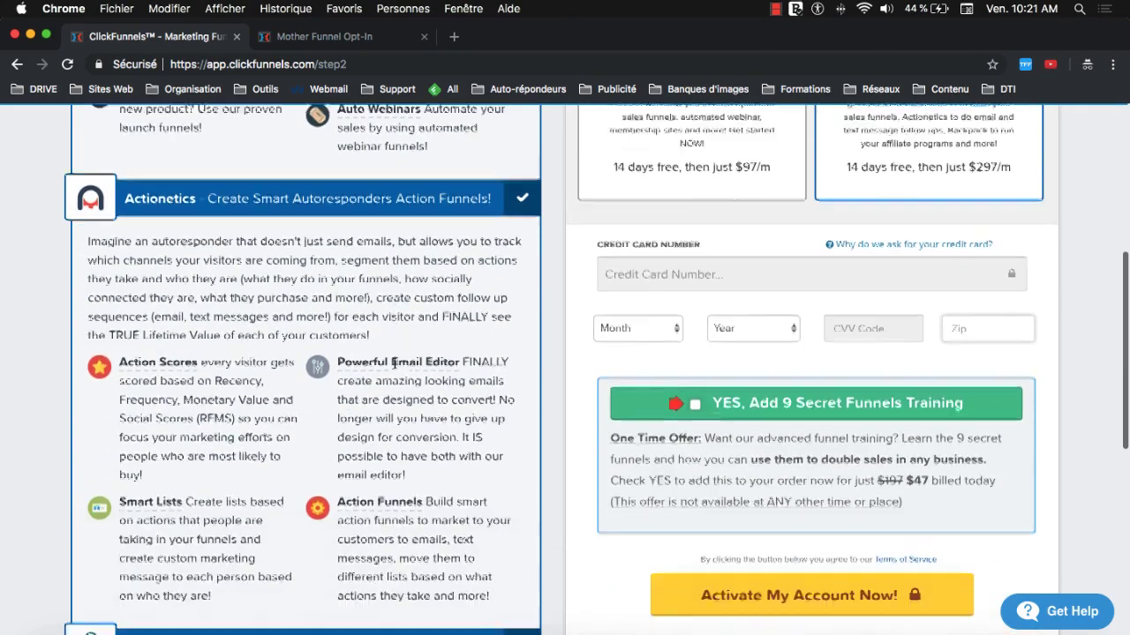
{"action": "scroll", "coordinate": [394, 368], "scroll_direction": "up", "scroll_amount": 2}
{"action": "scroll", "coordinate": [394, 368], "scroll_direction": "up", "scroll_amount": 5}
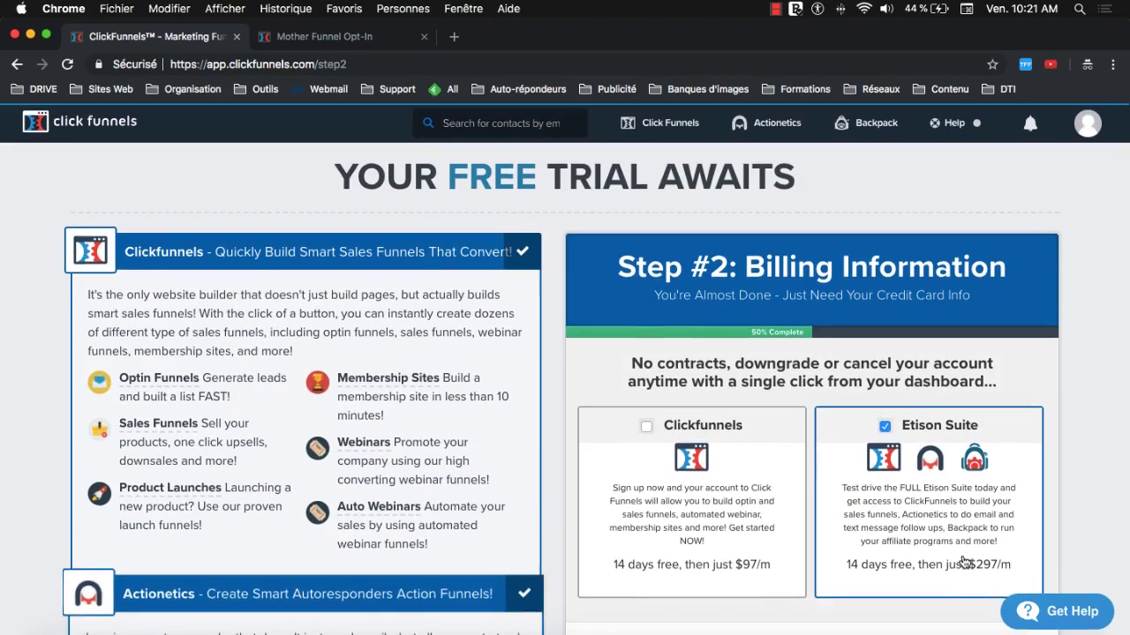
{"action": "scroll", "coordinate": [914, 483], "scroll_direction": "down", "scroll_amount": 3}
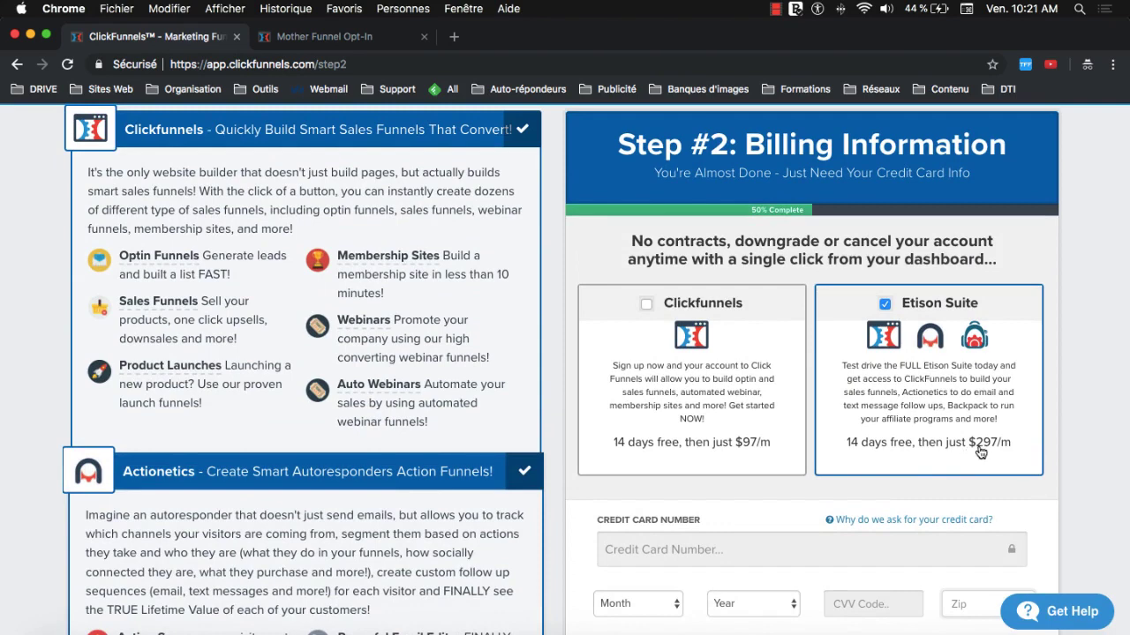
- Point out the Etison Suite $297/m price and review the credit card fields below
{"action": "left_click_drag", "start_coordinate": [975, 446], "coordinate": [1008, 452]}
{"action": "left_click", "coordinate": [982, 450]}
{"action": "scroll", "coordinate": [902, 355], "scroll_direction": "down", "scroll_amount": 5}
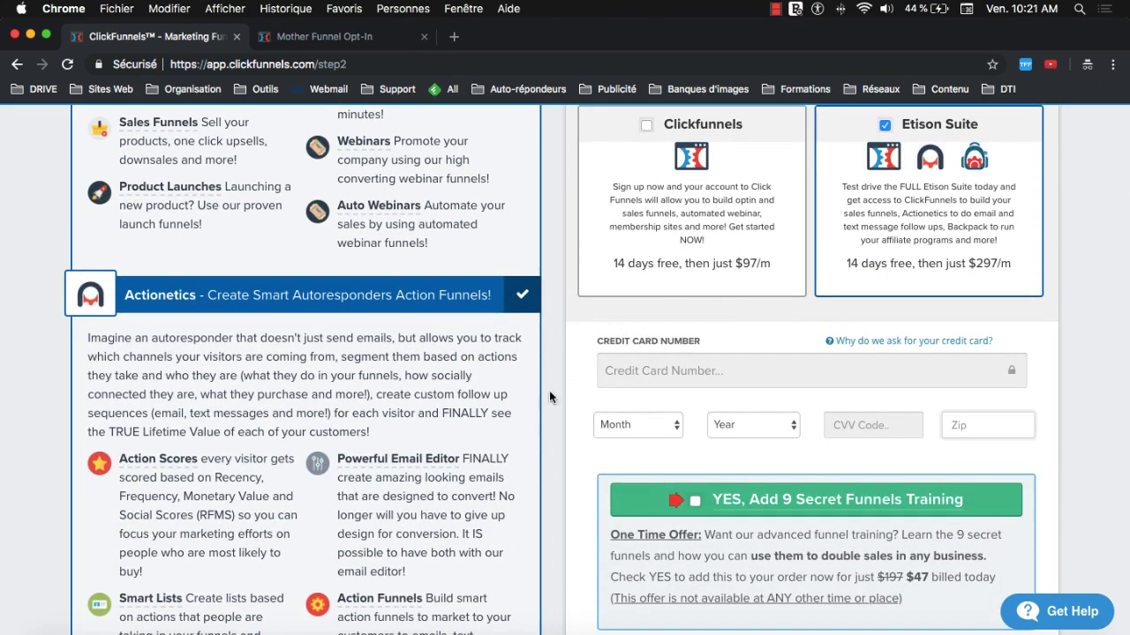
{"action": "scroll", "coordinate": [545, 417], "scroll_direction": "down", "scroll_amount": 1}
{"action": "scroll", "coordinate": [545, 417], "scroll_direction": "up", "scroll_amount": 3}
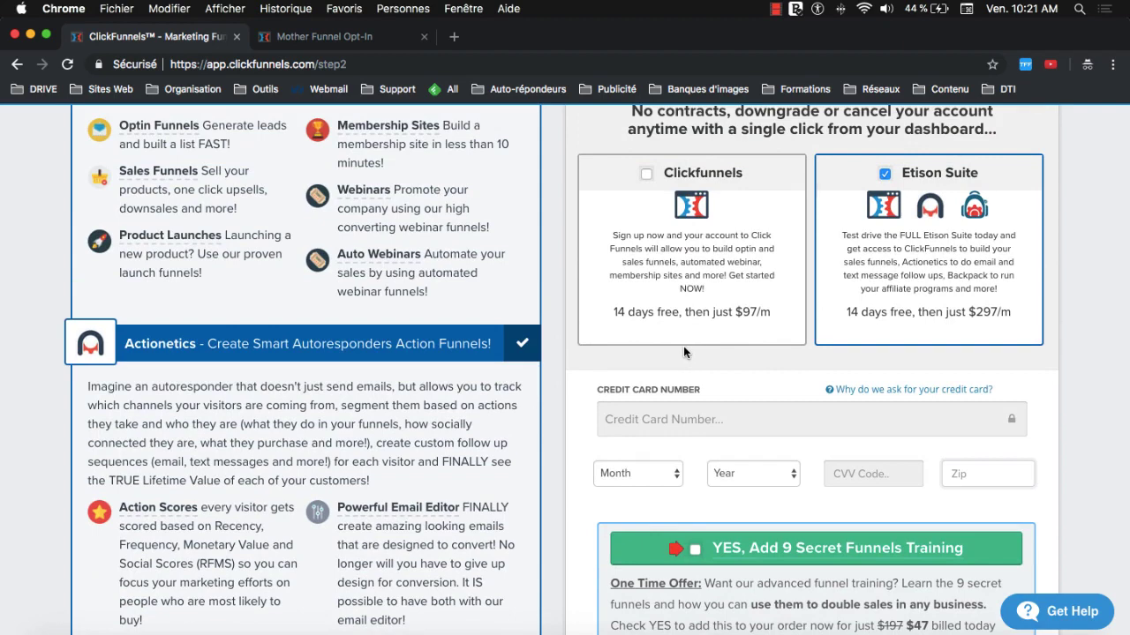
{"action": "scroll", "coordinate": [607, 304], "scroll_direction": "down", "scroll_amount": 1}
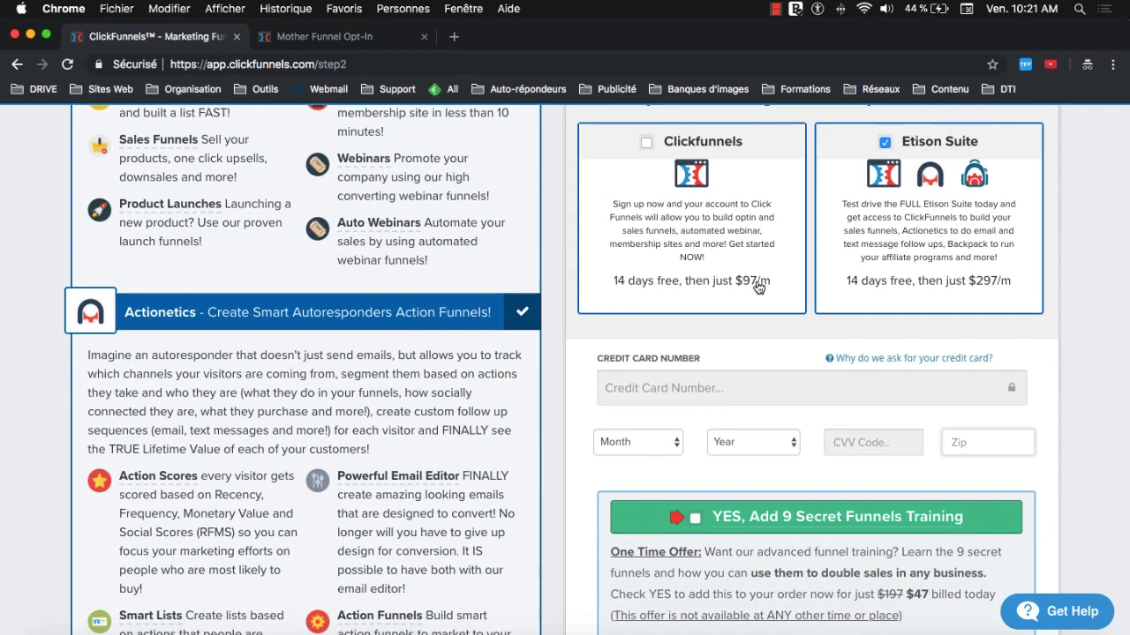
{"action": "scroll", "coordinate": [698, 309], "scroll_direction": "down", "scroll_amount": 1}
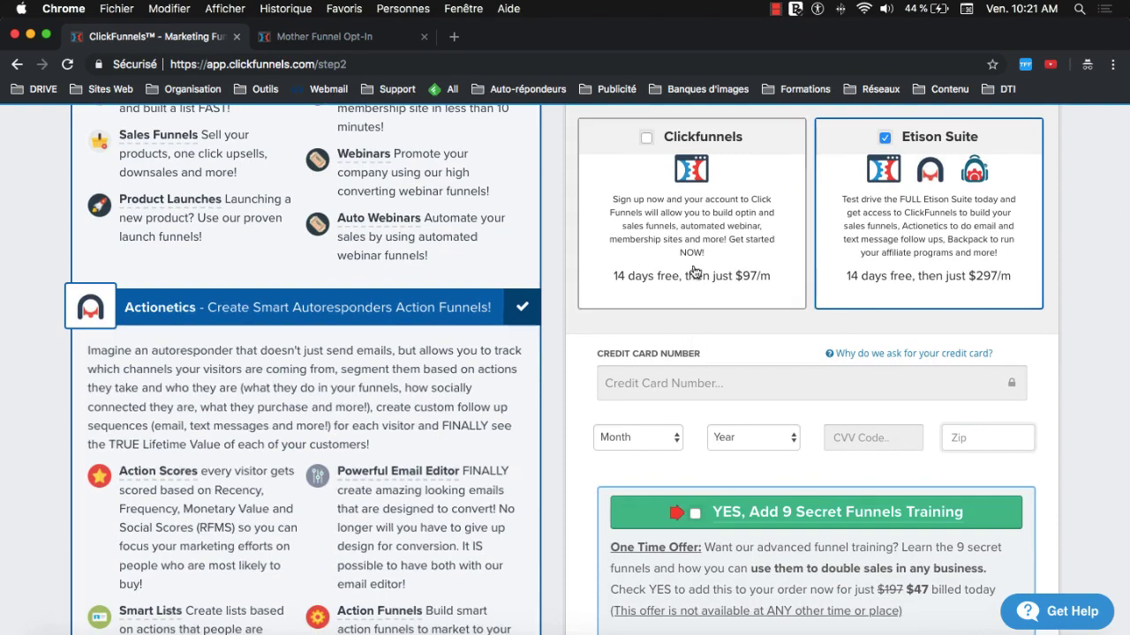
{"action": "scroll", "coordinate": [674, 344], "scroll_direction": "up", "scroll_amount": 5}
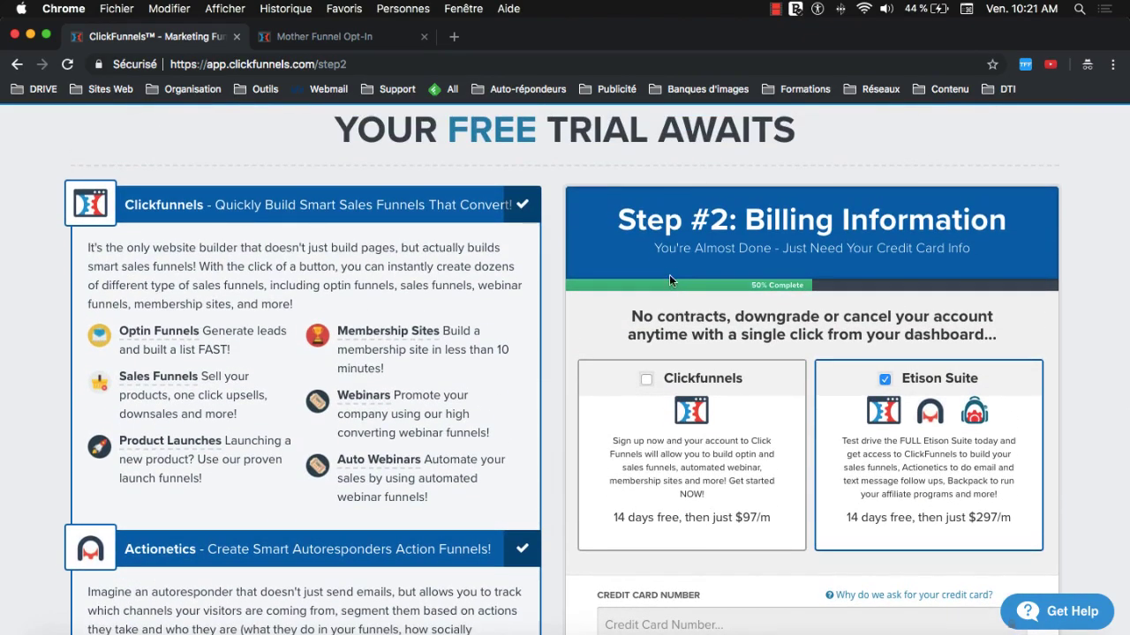
{"action": "scroll", "coordinate": [618, 364], "scroll_direction": "down", "scroll_amount": 3}
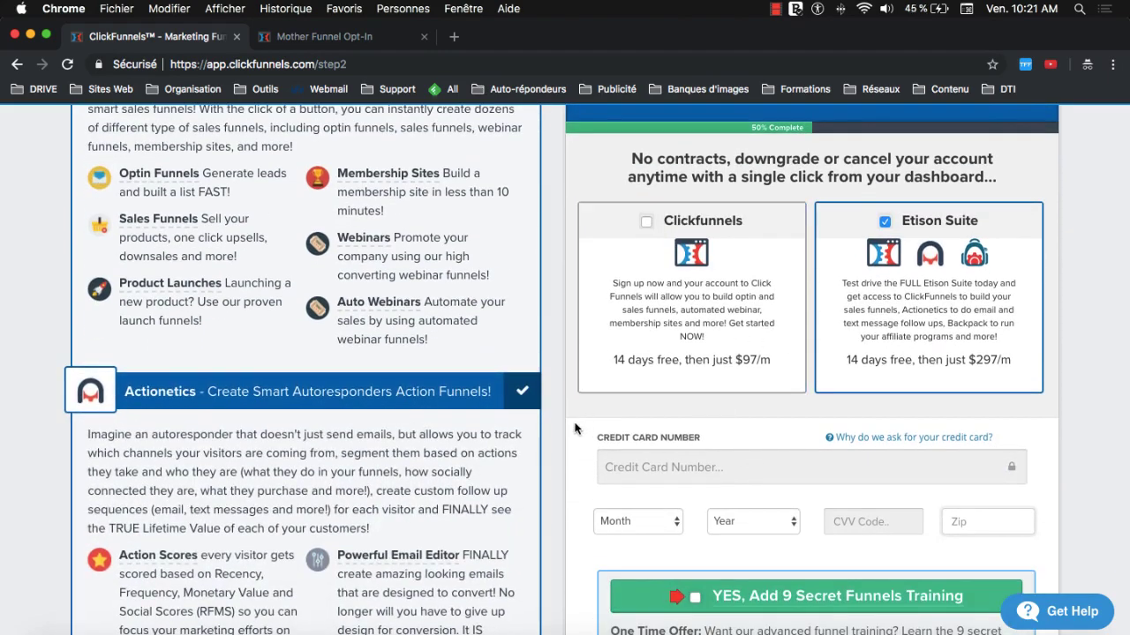
{"action": "scroll", "coordinate": [583, 423], "scroll_direction": "down", "scroll_amount": 1}
- Highlight the '14 days' free-trial length in the Etison Suite box
{"action": "left_click_drag", "start_coordinate": [846, 328], "coordinate": [886, 332]}
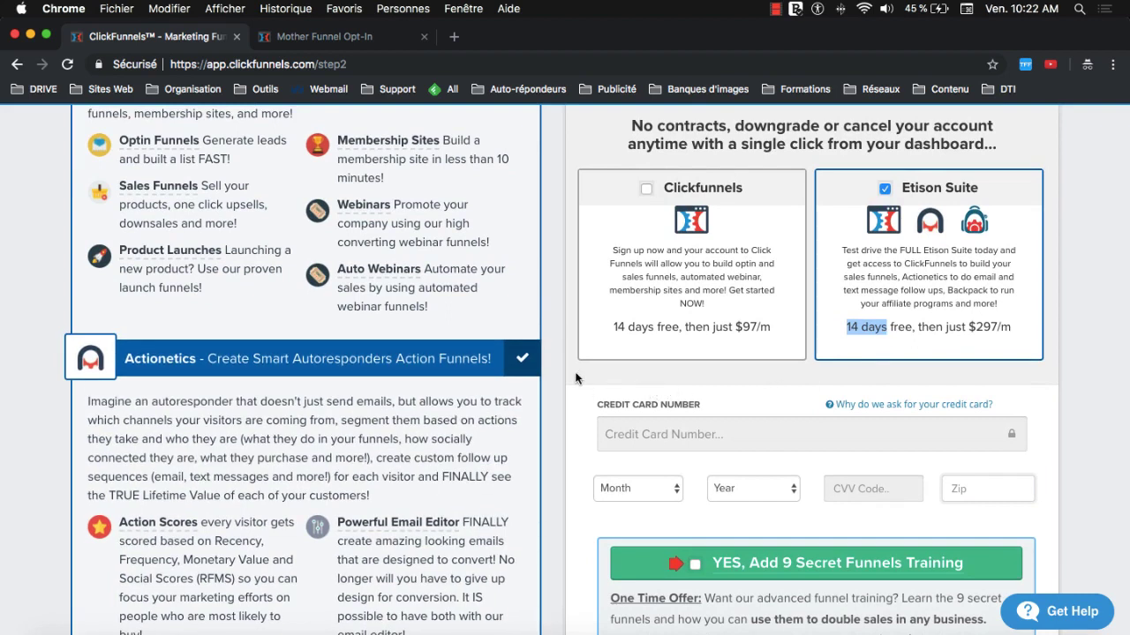
{"action": "left_click", "coordinate": [853, 330]}
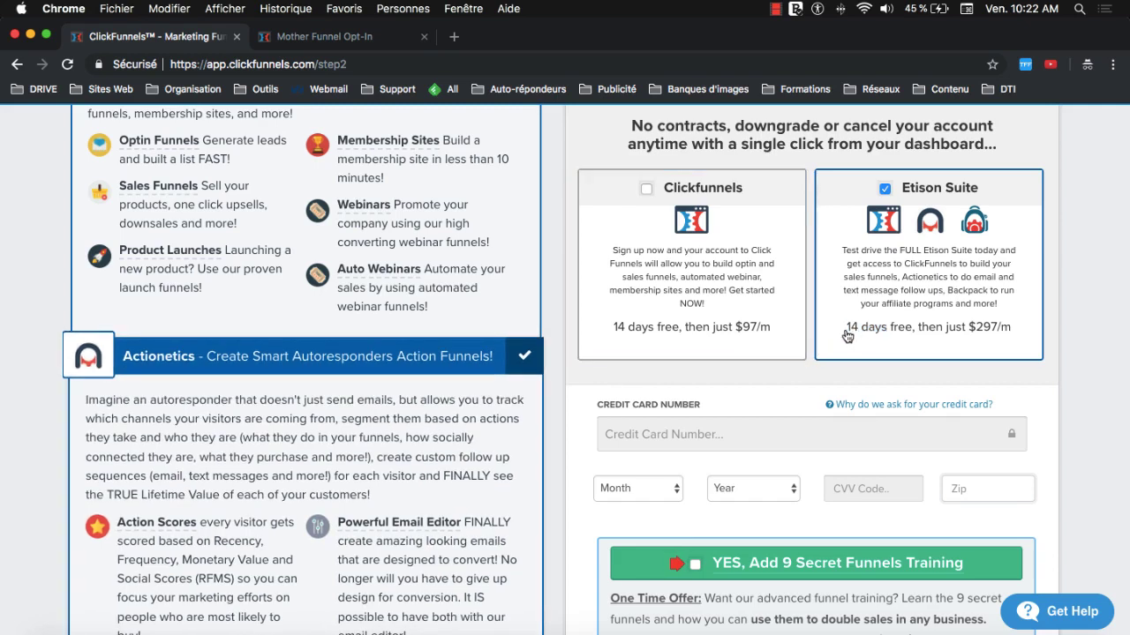
{"action": "left_click_drag", "start_coordinate": [846, 330], "coordinate": [880, 334]}
{"action": "left_click", "coordinate": [849, 334]}
- Scroll through the rest of the checkout page
{"action": "scroll", "coordinate": [794, 371], "scroll_direction": "down", "scroll_amount": 2}
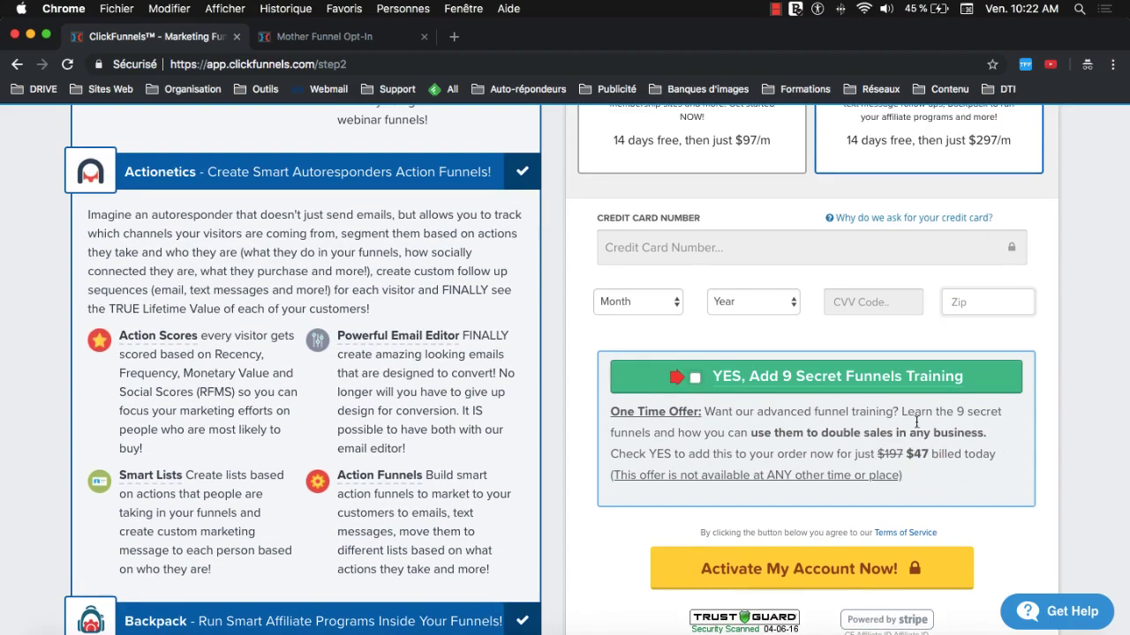
{"action": "scroll", "coordinate": [952, 456], "scroll_direction": "down", "scroll_amount": 1}
{"action": "scroll", "coordinate": [717, 488], "scroll_direction": "up", "scroll_amount": 3}
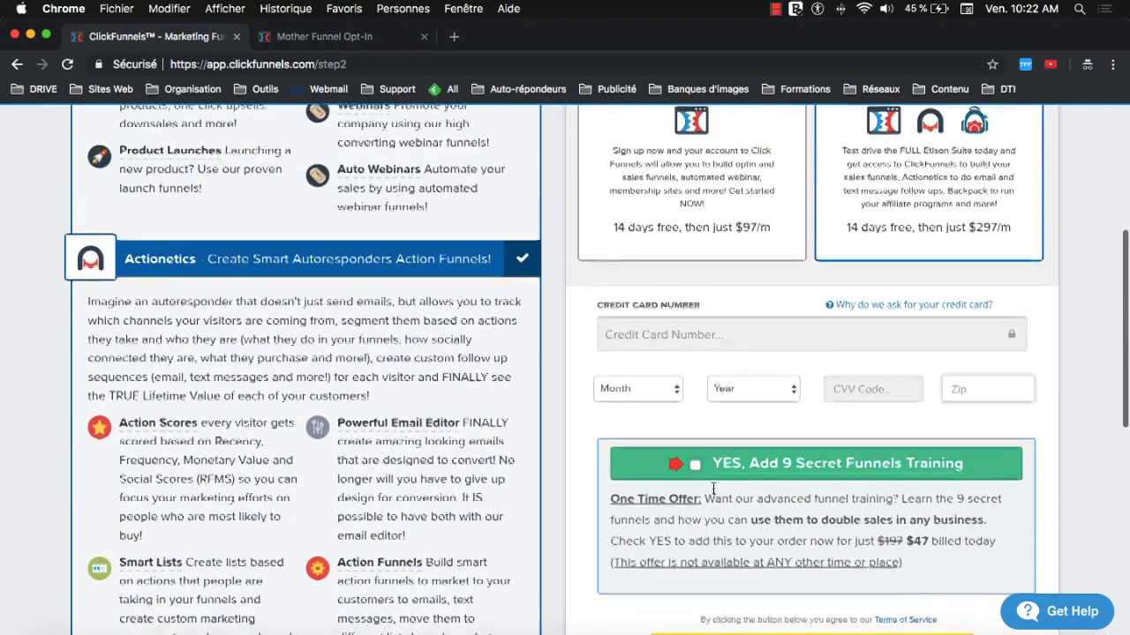
{"action": "scroll", "coordinate": [717, 488], "scroll_direction": "down", "scroll_amount": 3}
{"action": "scroll", "coordinate": [717, 485], "scroll_direction": "up", "scroll_amount": 4}
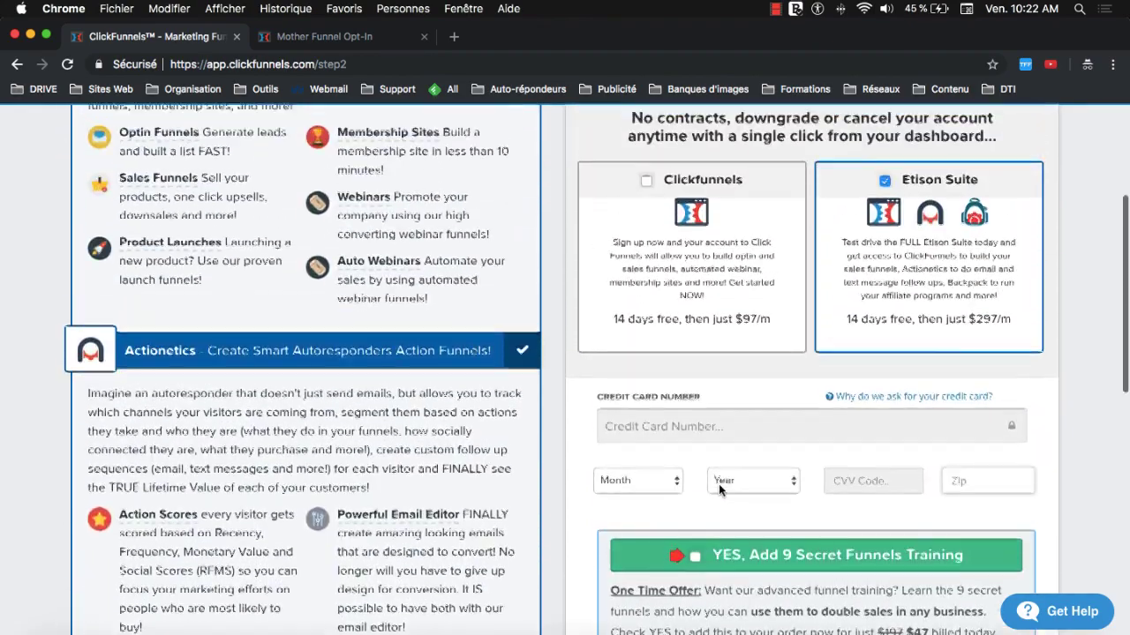
{"action": "scroll", "coordinate": [718, 487], "scroll_direction": "up", "scroll_amount": 3}
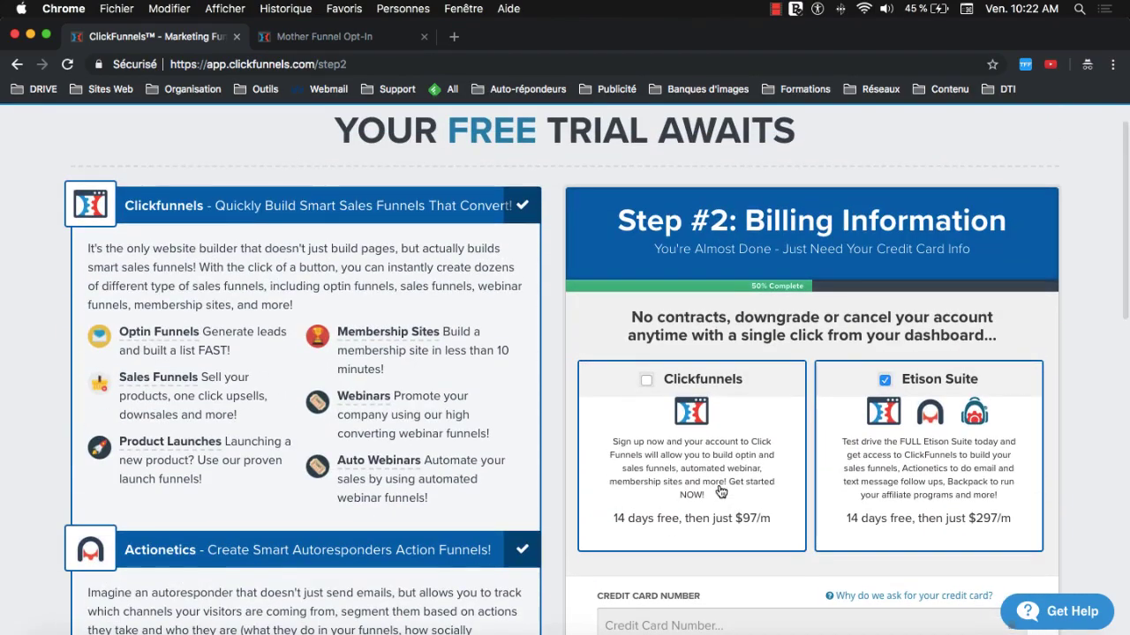
{"action": "scroll", "coordinate": [323, 174], "scroll_direction": "up", "scroll_amount": 1}
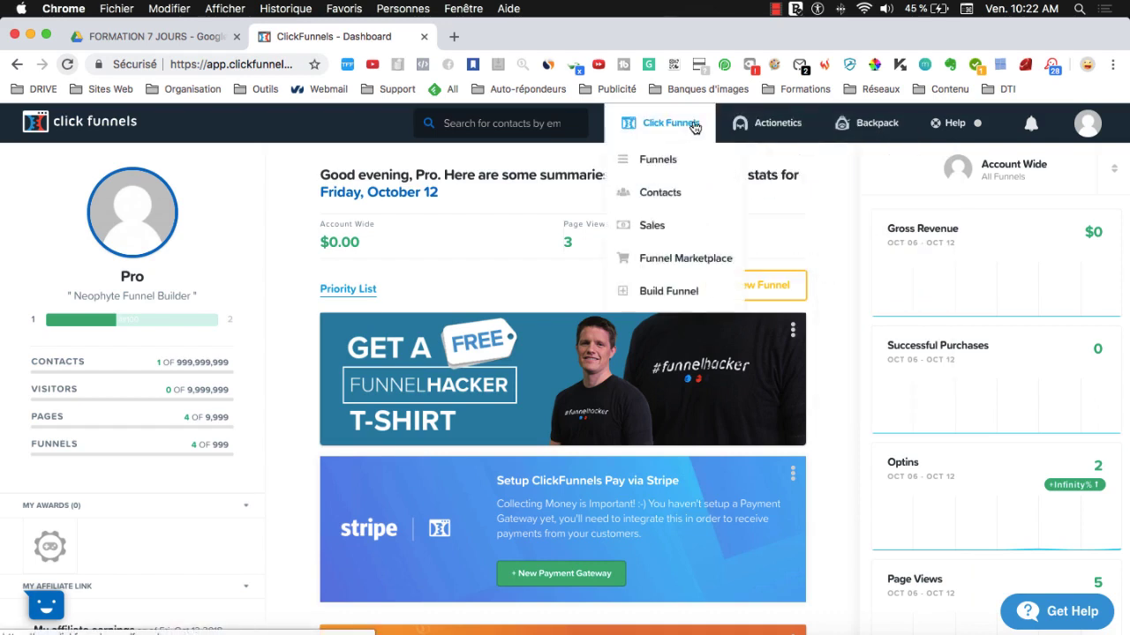
- Open the Funnels list from the Click Funnels menu in the top navigation
{"action": "mouse_move", "coordinate": [888, 127]}
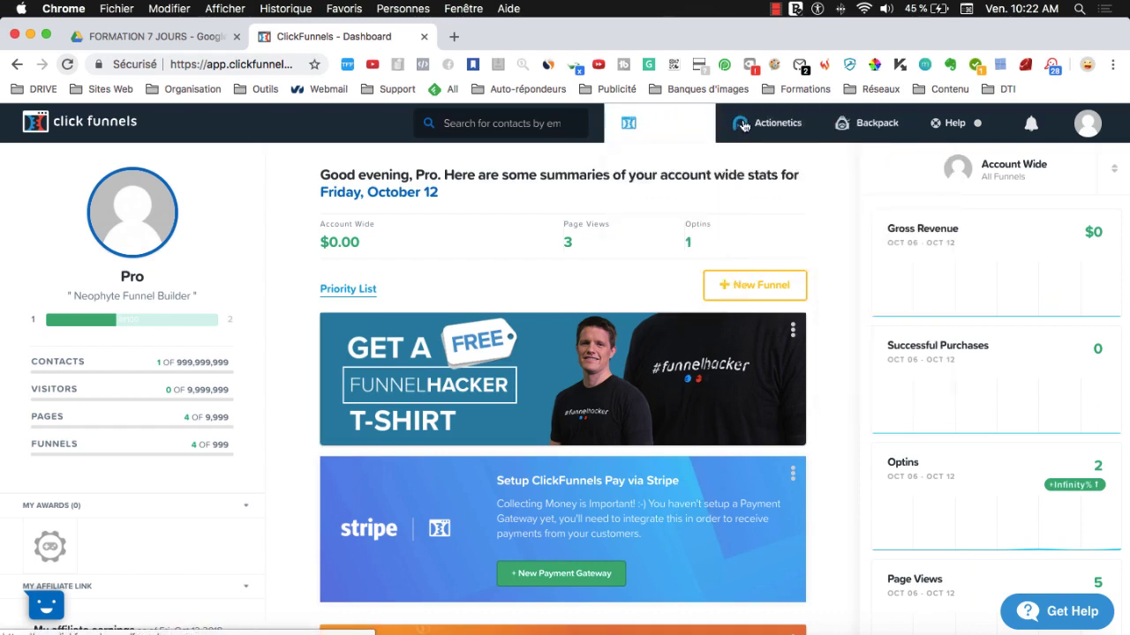
{"action": "mouse_move", "coordinate": [781, 132]}
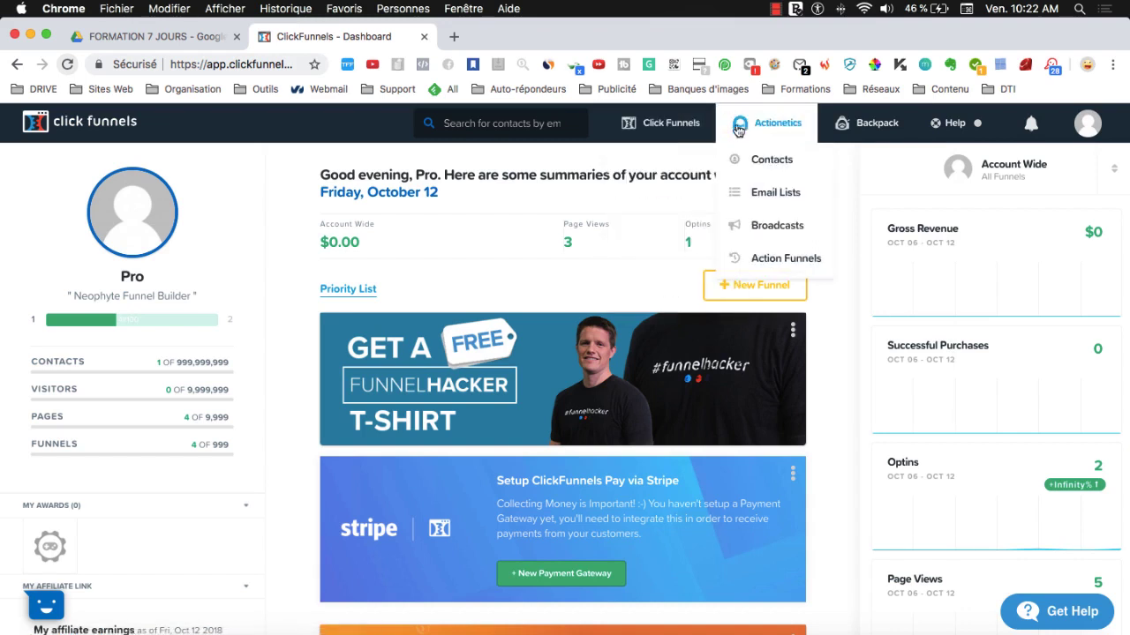
{"action": "mouse_move", "coordinate": [654, 142]}
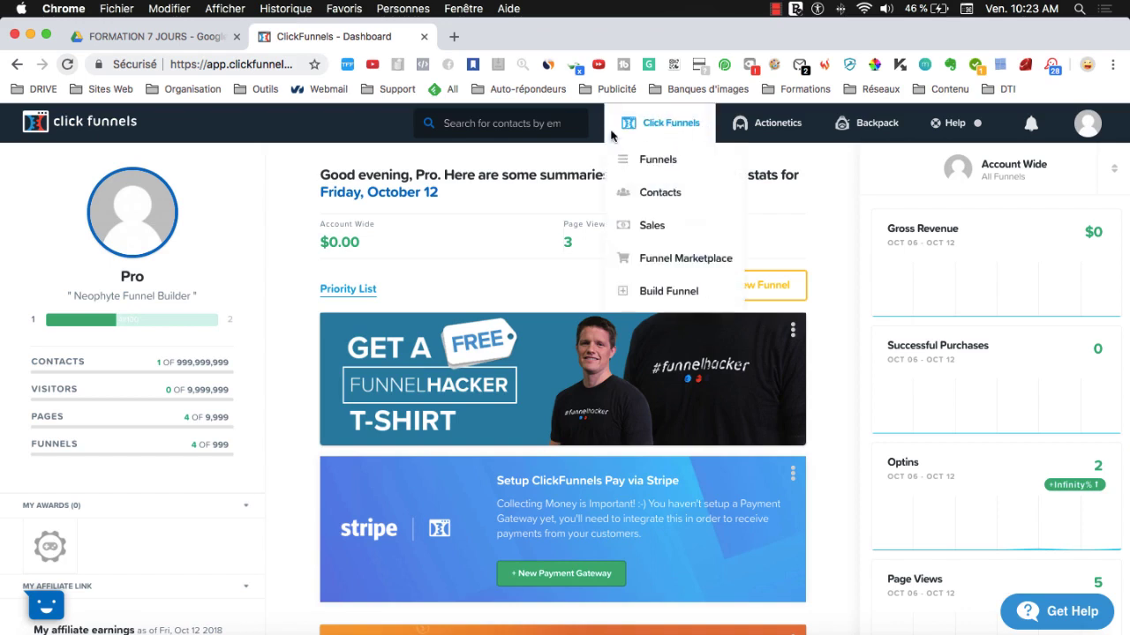
{"action": "left_click", "coordinate": [673, 121]}
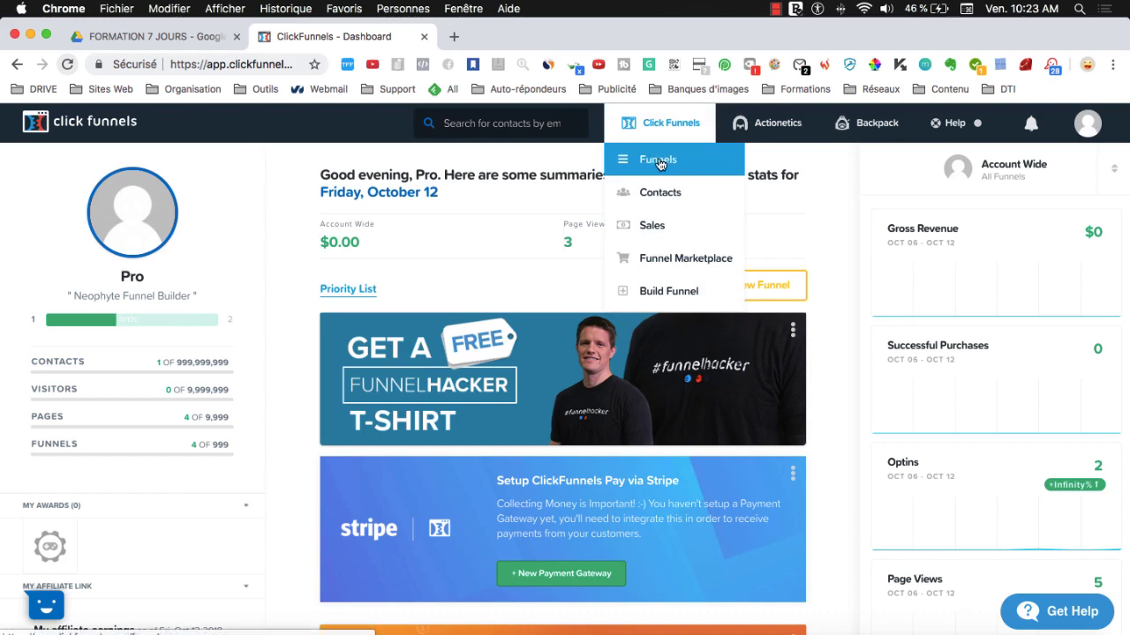
{"action": "left_click", "coordinate": [658, 163]}
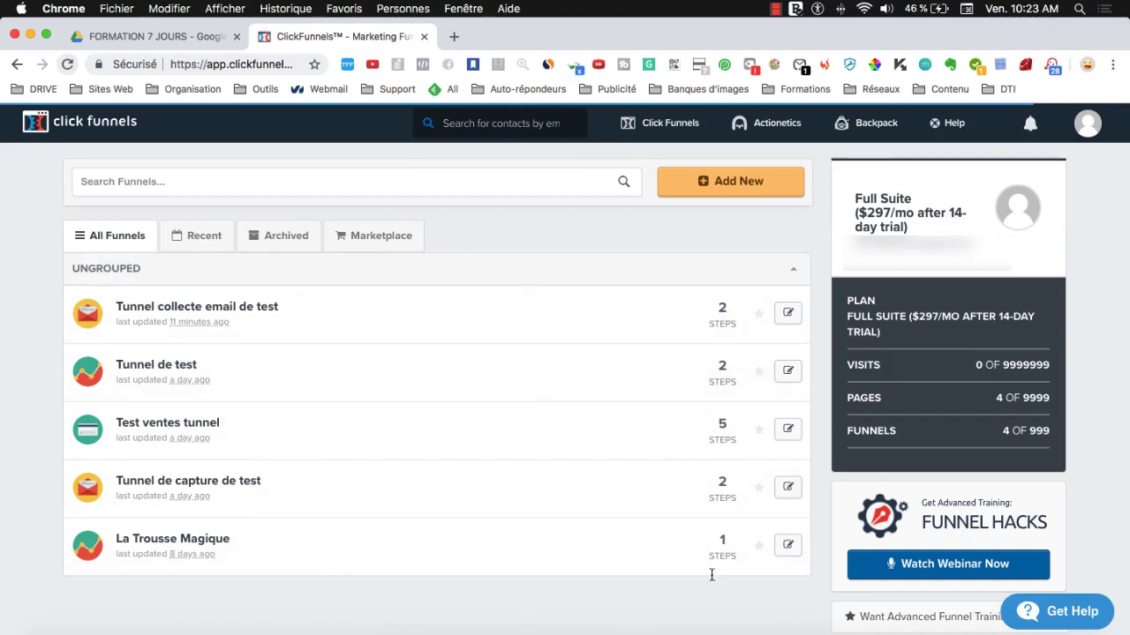
- Build a classic Collect Emails funnel named 'Exemple de tunnel de collecte d'emails'
{"action": "left_click", "coordinate": [724, 187]}
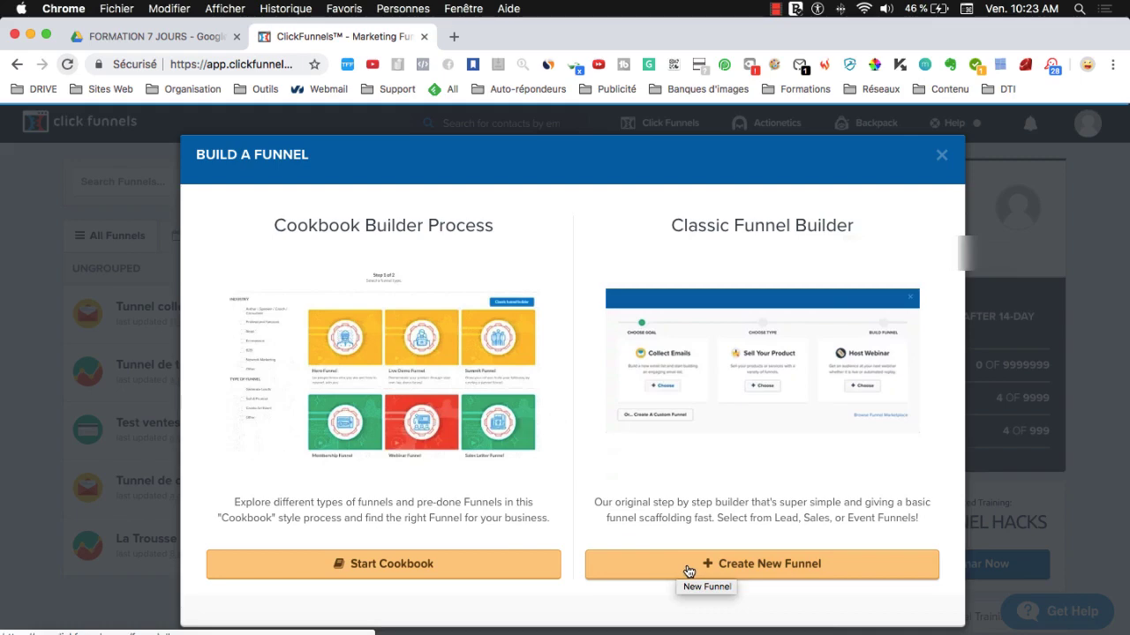
{"action": "left_click", "coordinate": [688, 570]}
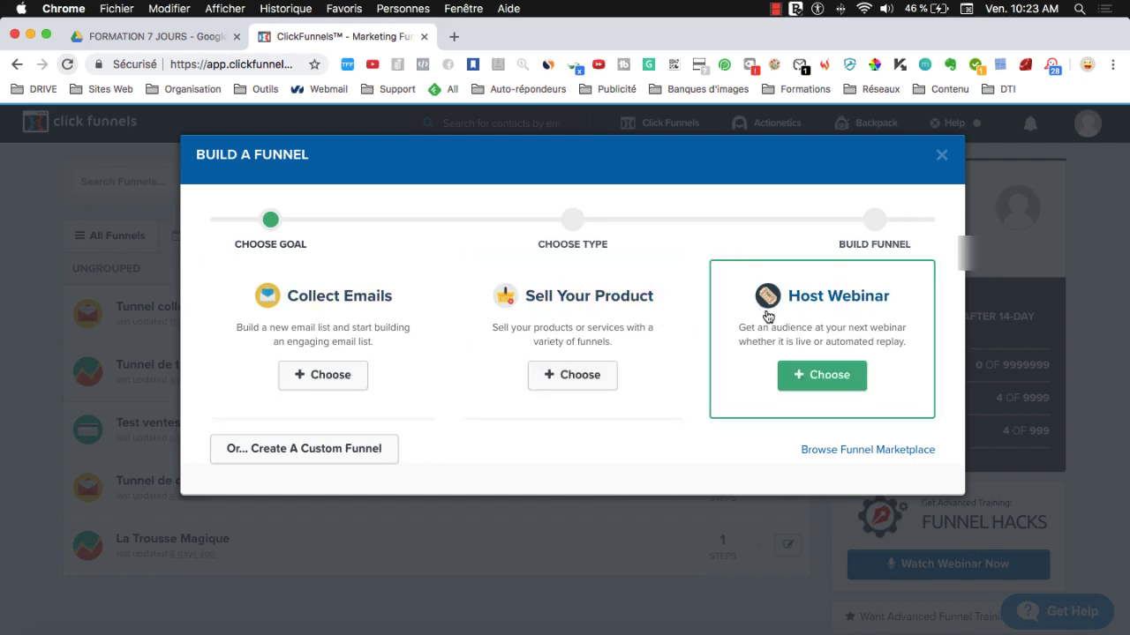
{"action": "left_click", "coordinate": [326, 375]}
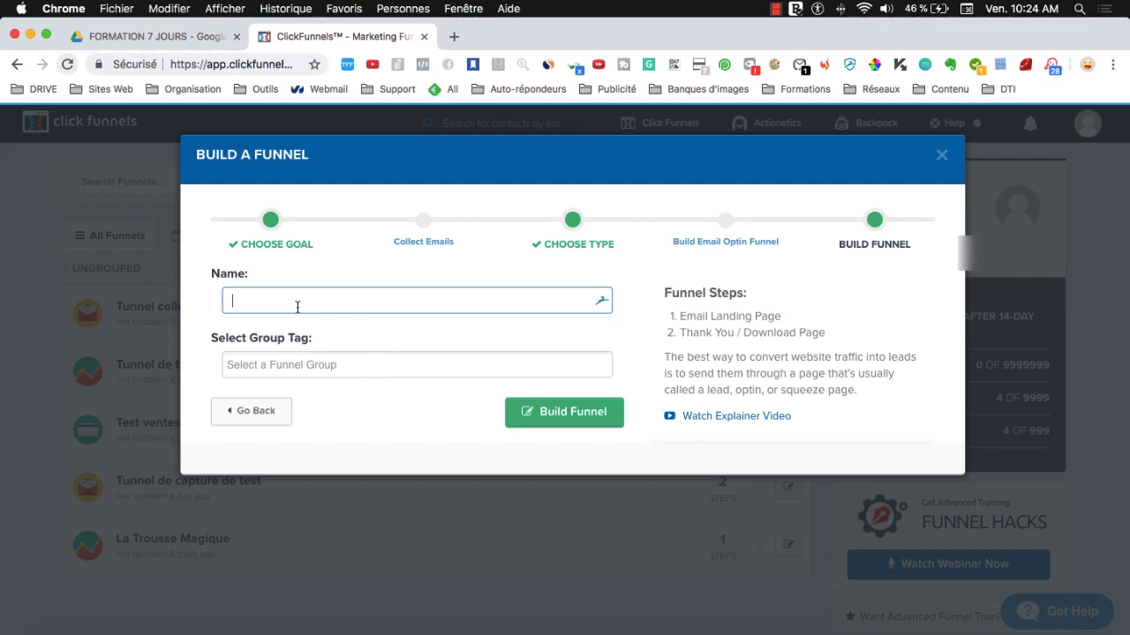
{"action": "type", "text": "Ex"}
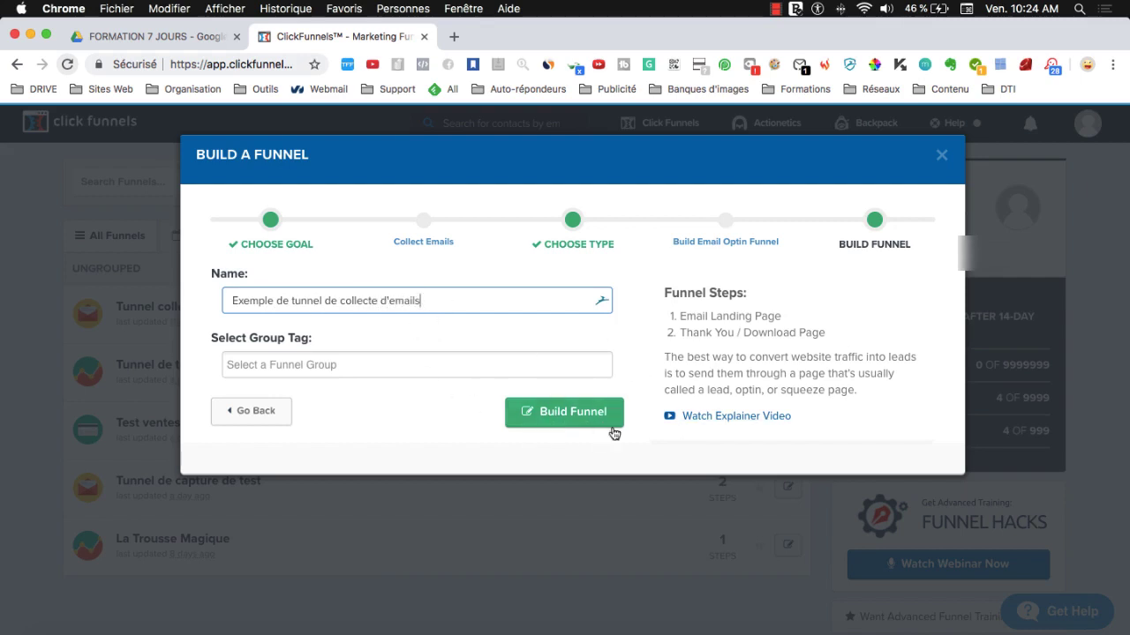
{"action": "left_click", "coordinate": [574, 417]}
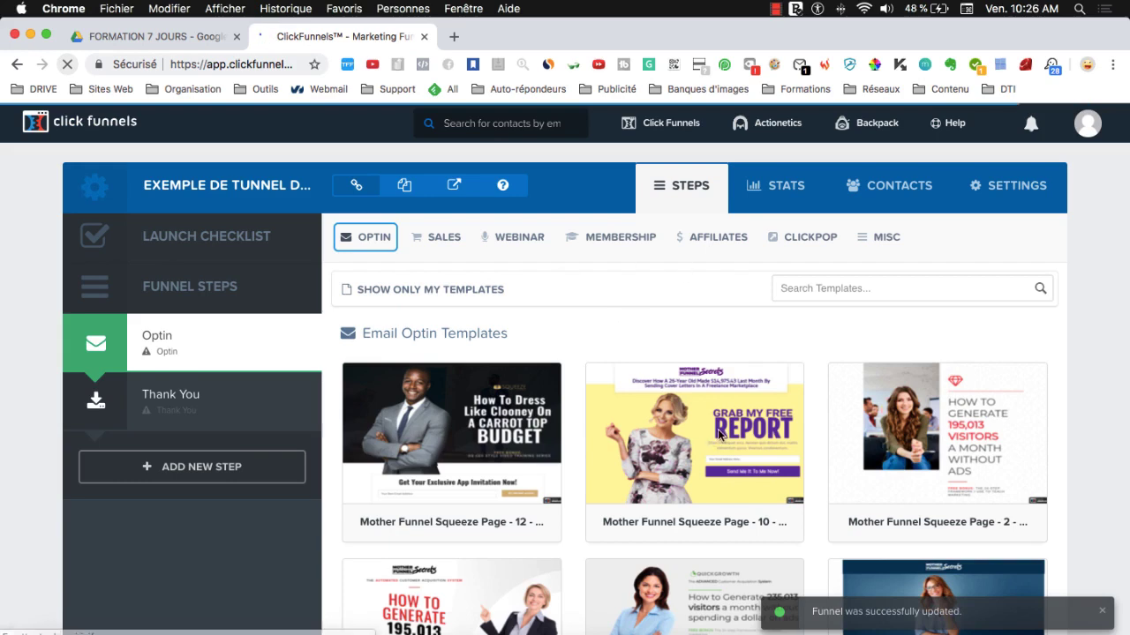
{"action": "scroll", "coordinate": [719, 437], "scroll_direction": "down", "scroll_amount": 2}
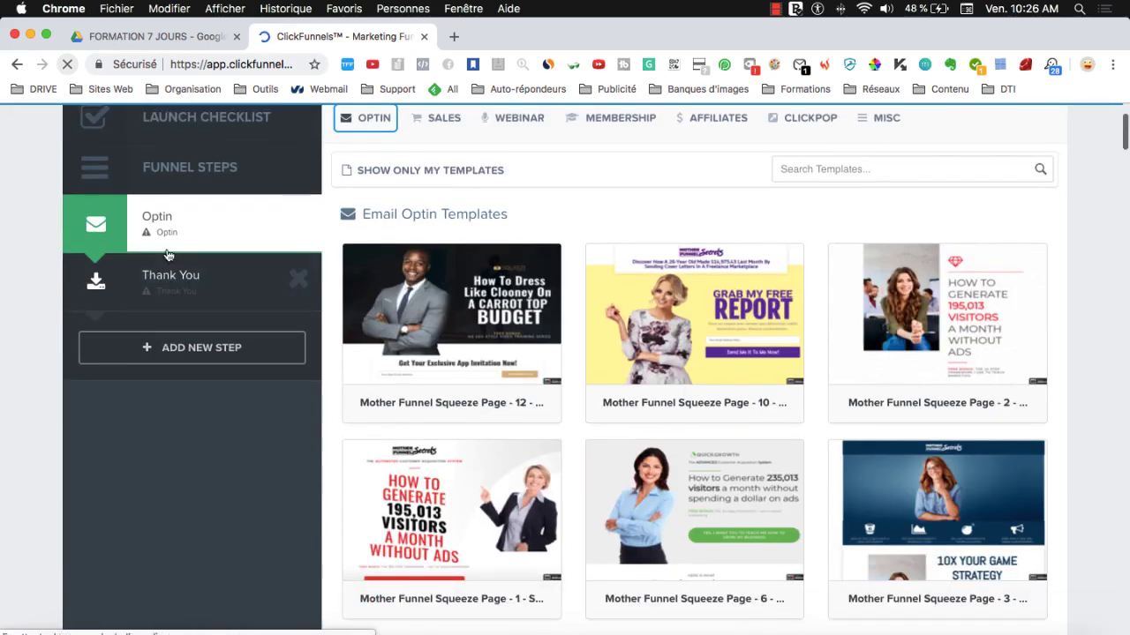
{"action": "scroll", "coordinate": [168, 254], "scroll_direction": "up", "scroll_amount": 2}
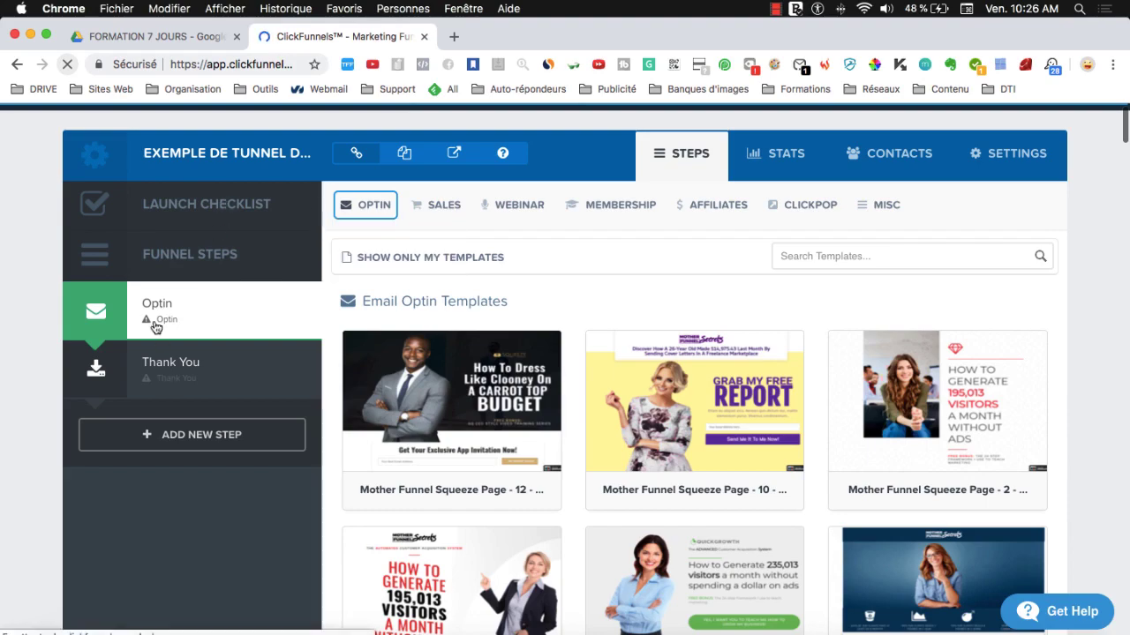
{"action": "scroll", "coordinate": [176, 542], "scroll_direction": "down", "scroll_amount": 6}
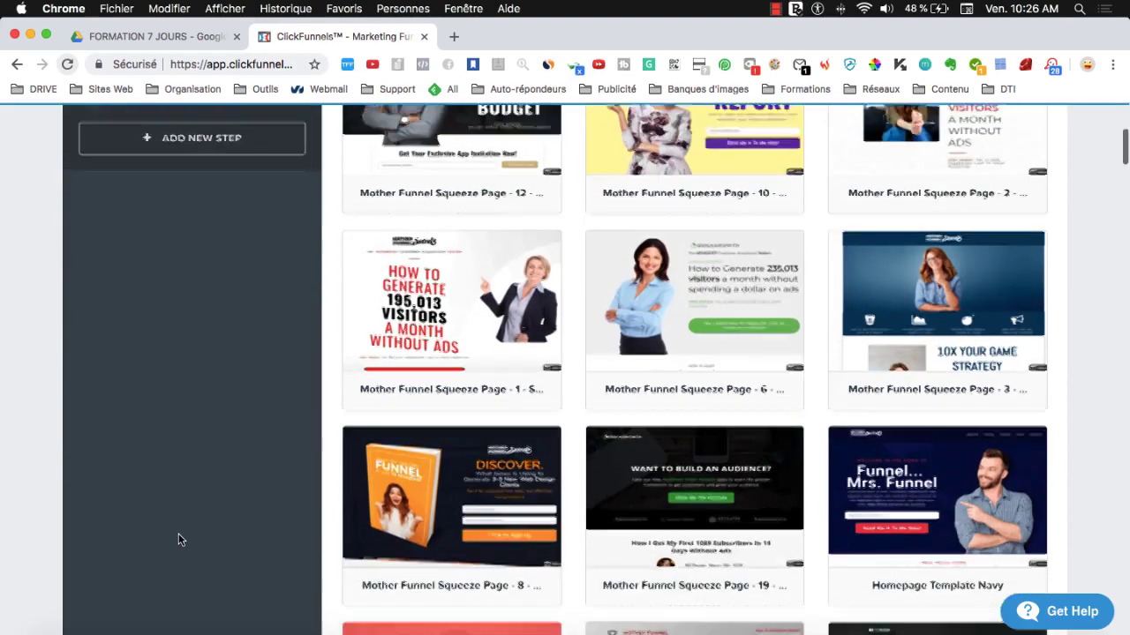
{"action": "scroll", "coordinate": [180, 518], "scroll_direction": "down", "scroll_amount": 2}
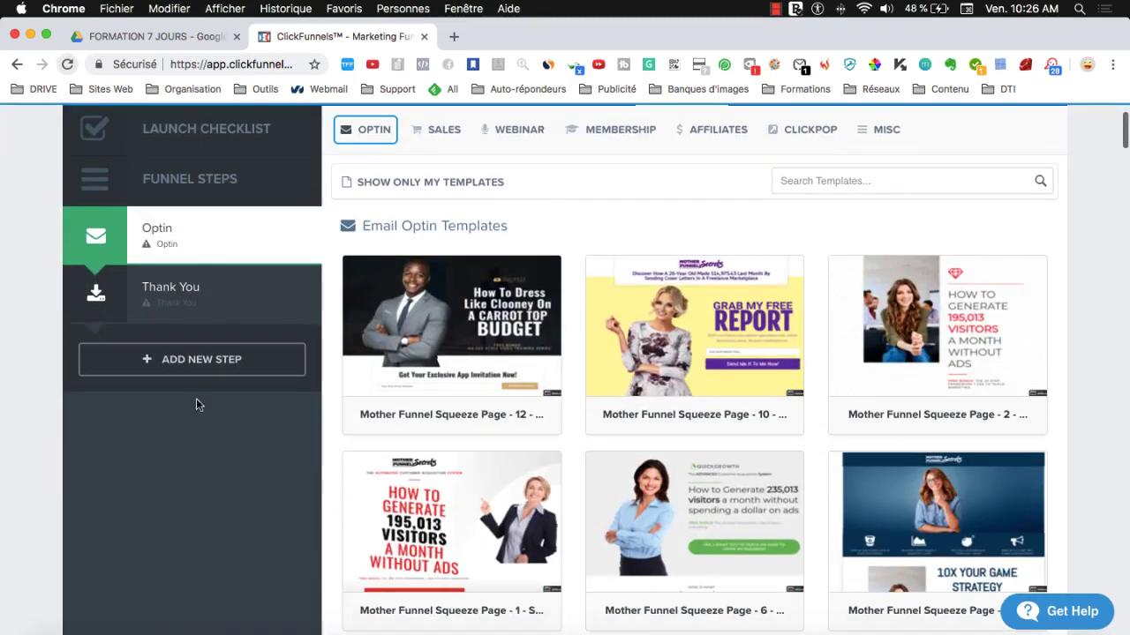
{"action": "scroll", "coordinate": [184, 301], "scroll_direction": "up", "scroll_amount": 2}
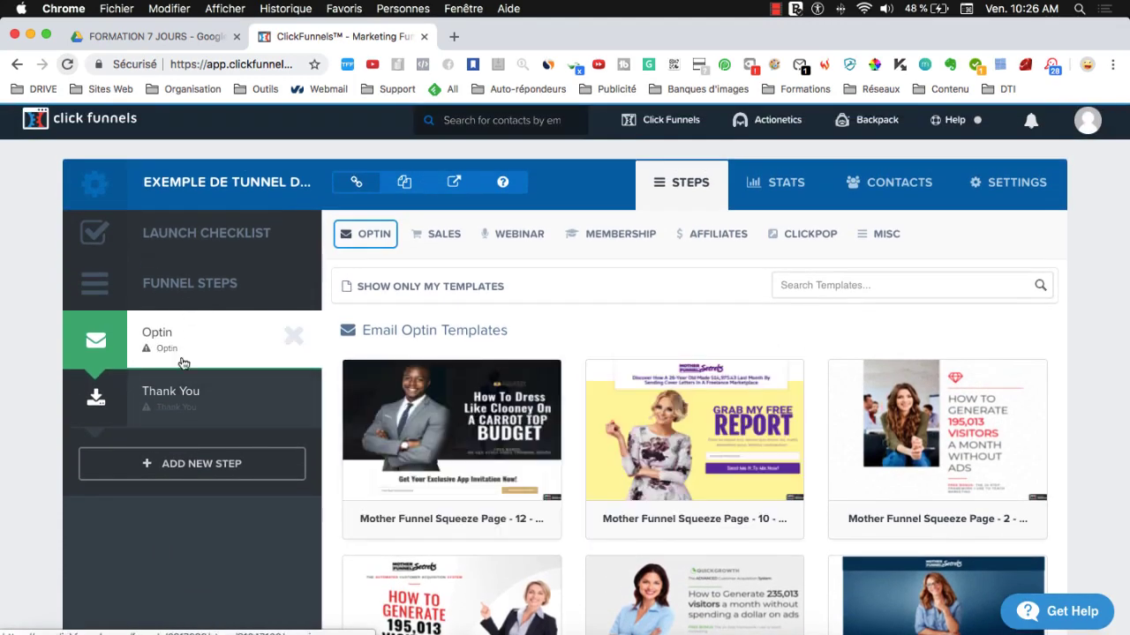
{"action": "scroll", "coordinate": [270, 277], "scroll_direction": "down", "scroll_amount": 2}
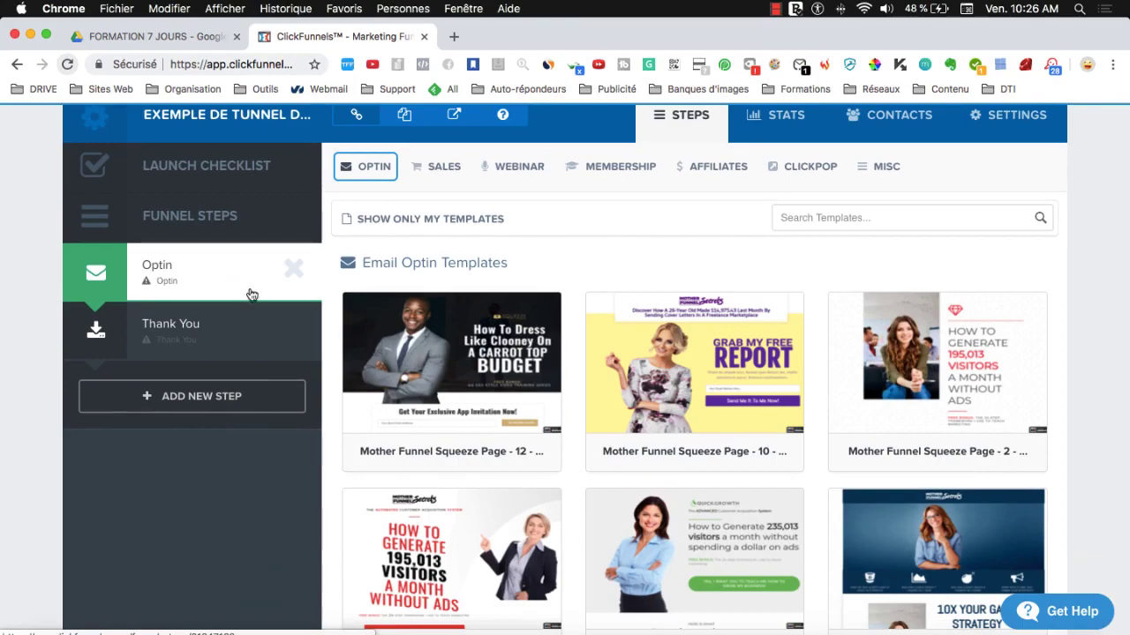
{"action": "scroll", "coordinate": [753, 441], "scroll_direction": "down", "scroll_amount": 1}
{"action": "scroll", "coordinate": [630, 256], "scroll_direction": "up", "scroll_amount": 1}
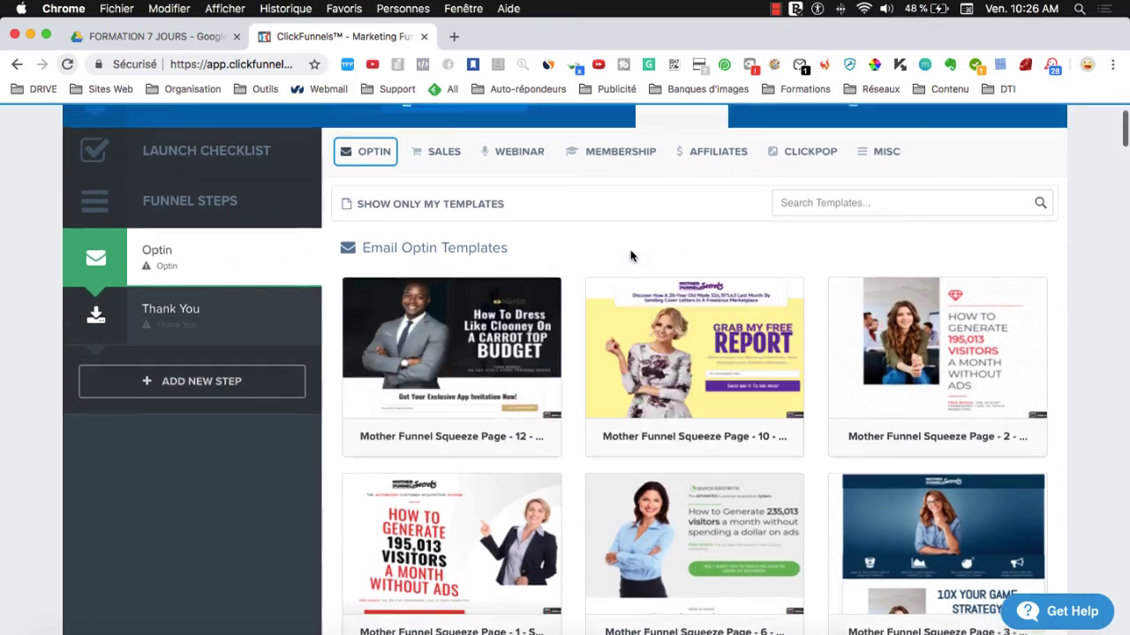
{"action": "scroll", "coordinate": [882, 388], "scroll_direction": "up", "scroll_amount": 2}
{"action": "scroll", "coordinate": [883, 265], "scroll_direction": "down", "scroll_amount": 10}
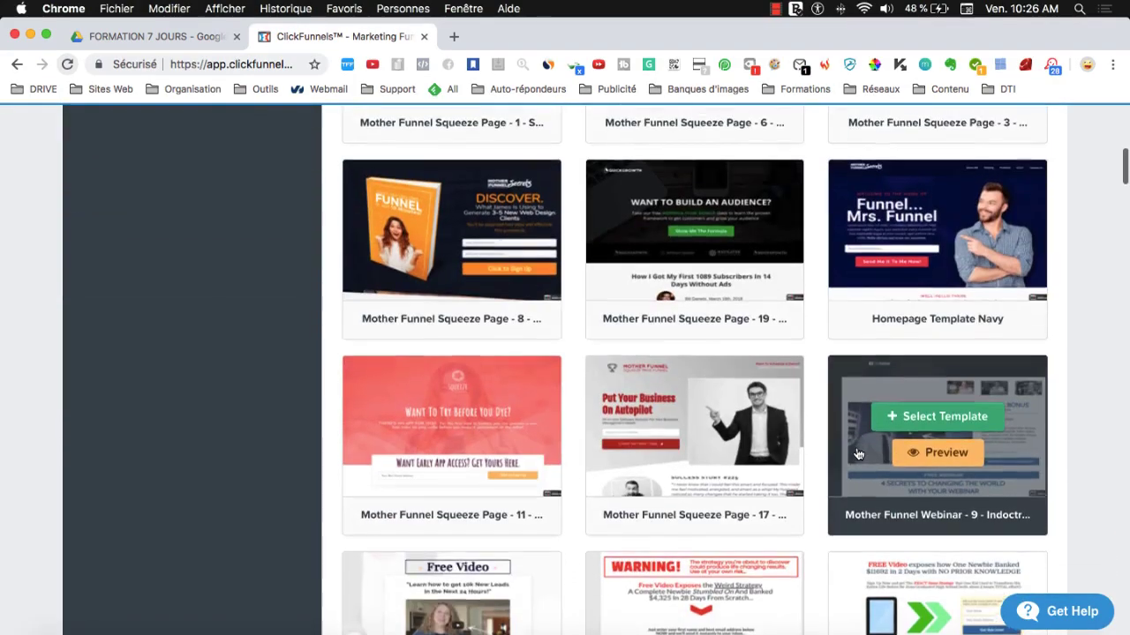
{"action": "scroll", "coordinate": [858, 454], "scroll_direction": "down", "scroll_amount": 5}
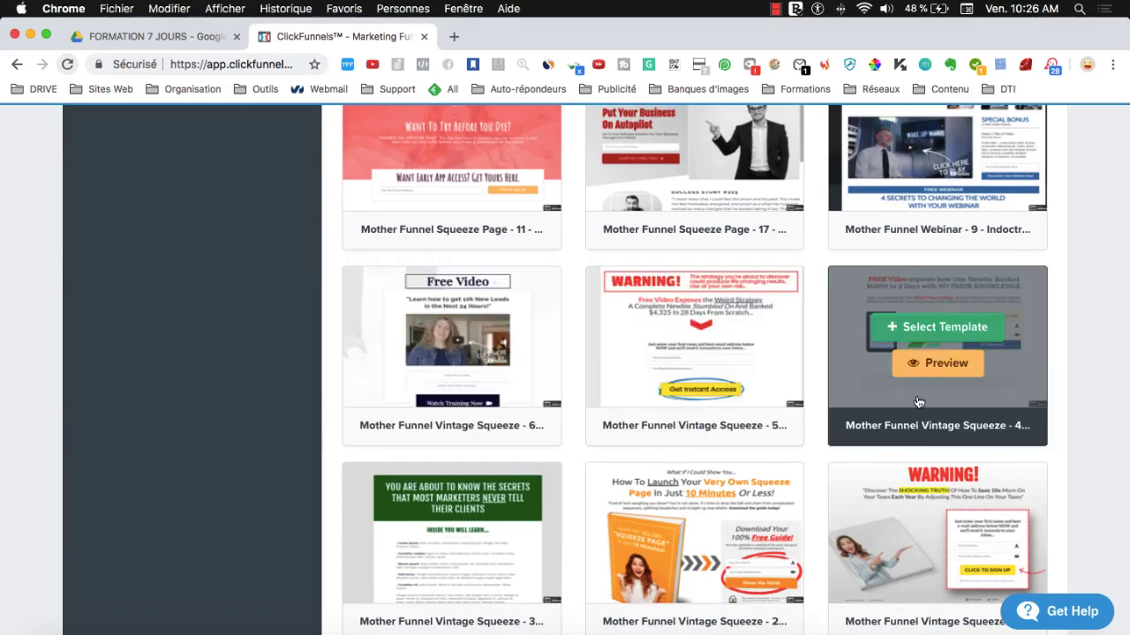
{"action": "scroll", "coordinate": [934, 421], "scroll_direction": "down", "scroll_amount": 4}
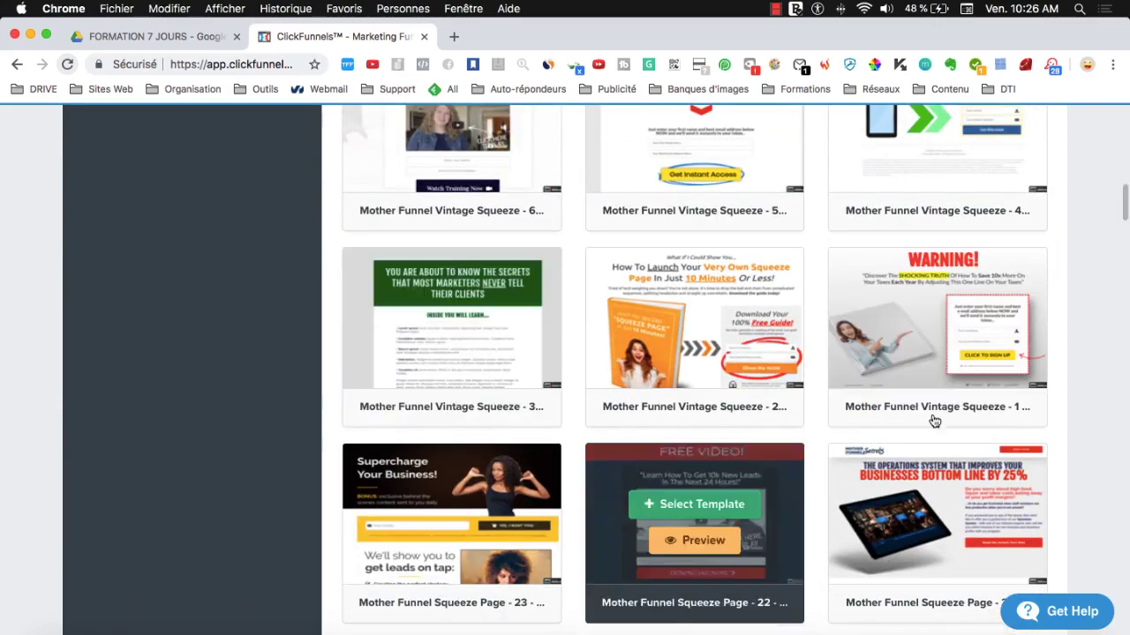
{"action": "scroll", "coordinate": [777, 381], "scroll_direction": "down", "scroll_amount": 18}
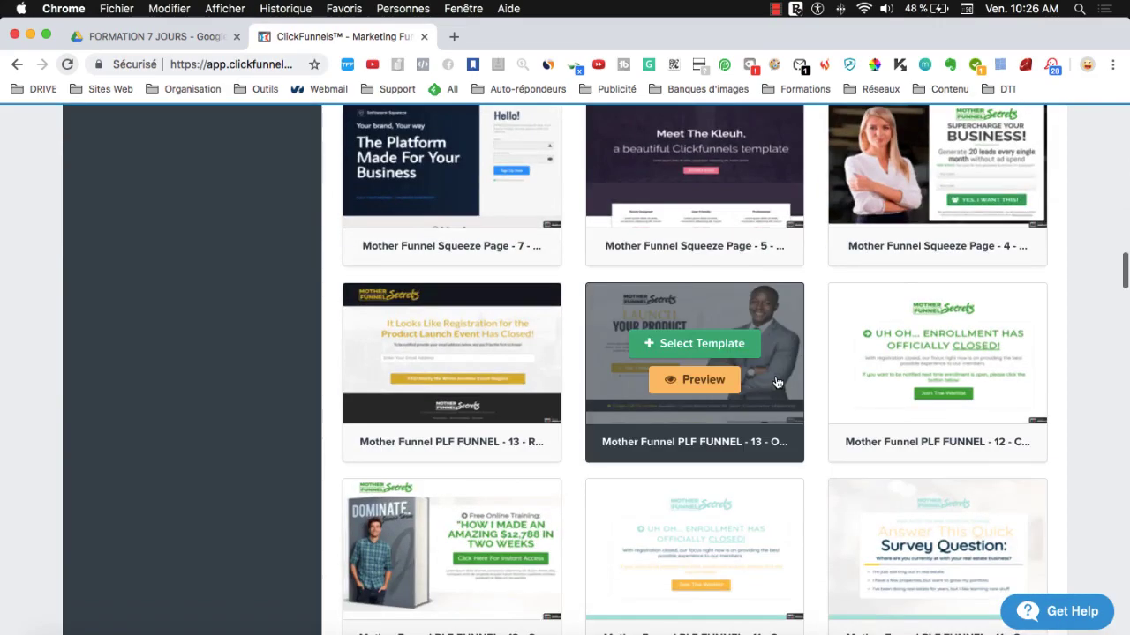
{"action": "scroll", "coordinate": [777, 381], "scroll_direction": "down", "scroll_amount": 20}
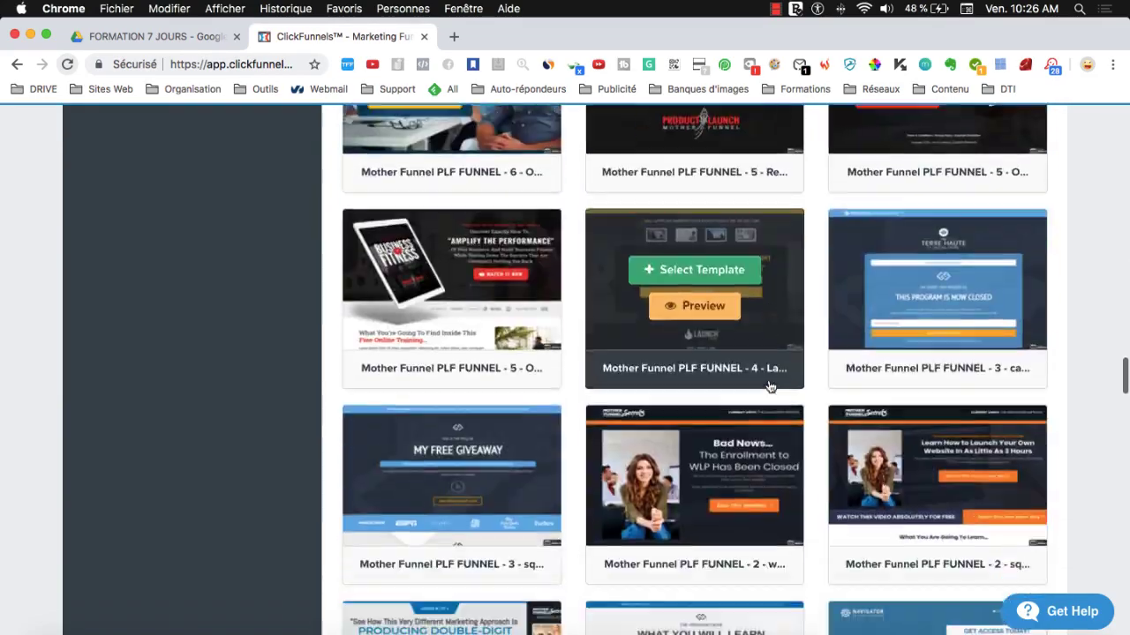
{"action": "scroll", "coordinate": [769, 386], "scroll_direction": "down", "scroll_amount": 20}
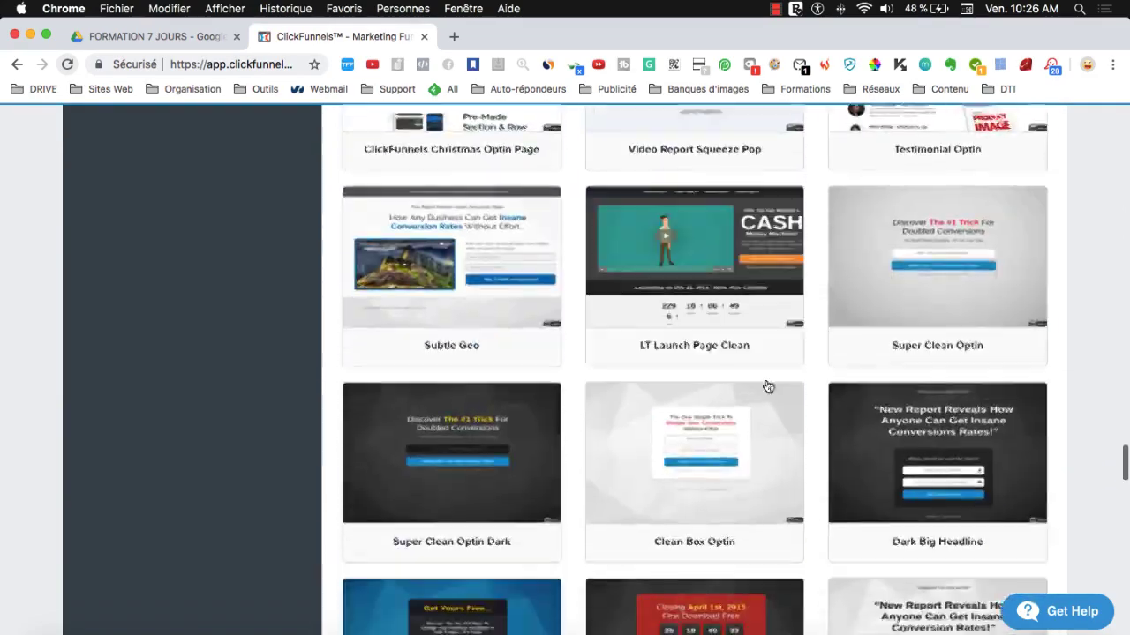
{"action": "scroll", "coordinate": [769, 387], "scroll_direction": "down", "scroll_amount": 5}
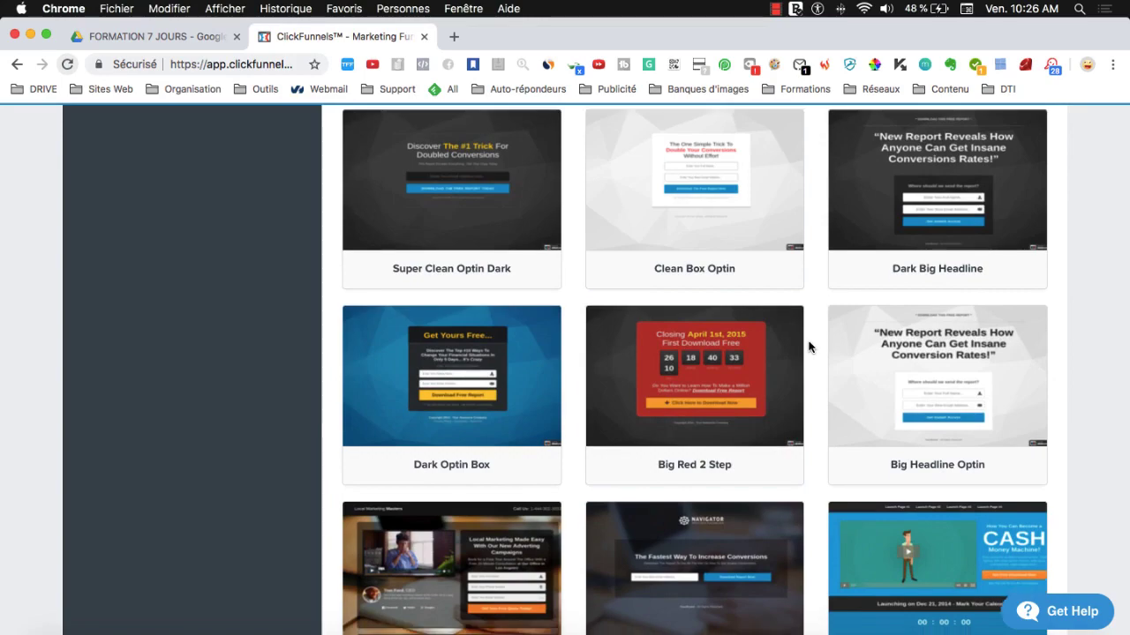
{"action": "scroll", "coordinate": [808, 347], "scroll_direction": "down", "scroll_amount": 10}
{"action": "scroll", "coordinate": [803, 346], "scroll_direction": "down", "scroll_amount": 5}
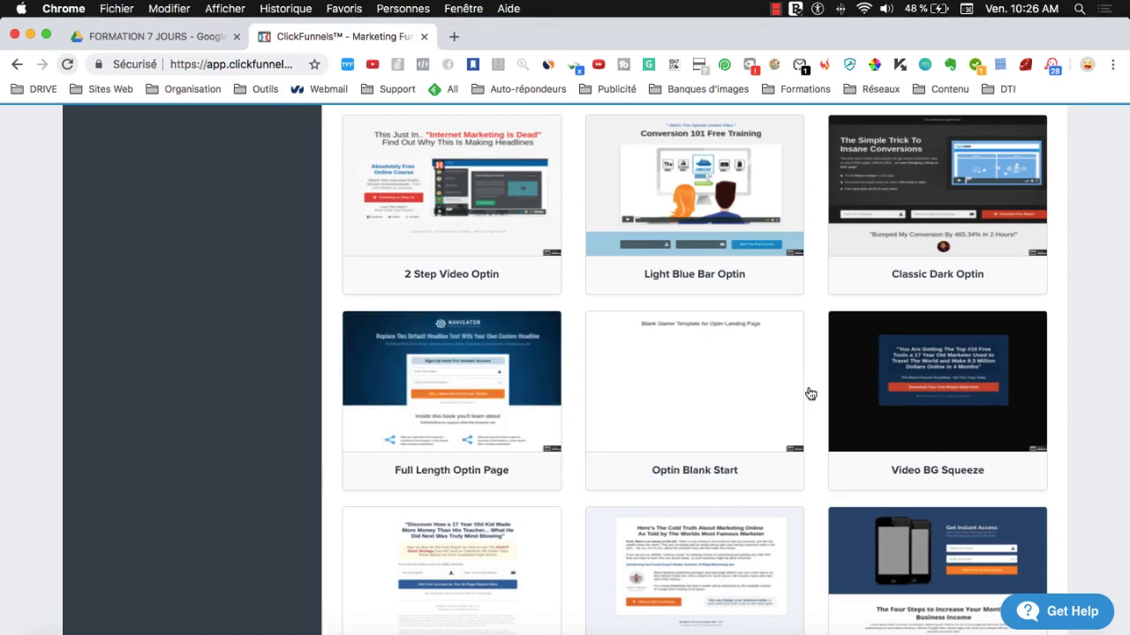
{"action": "mouse_move", "coordinate": [927, 372]}
{"action": "scroll", "coordinate": [704, 480], "scroll_direction": "up", "scroll_amount": 2}
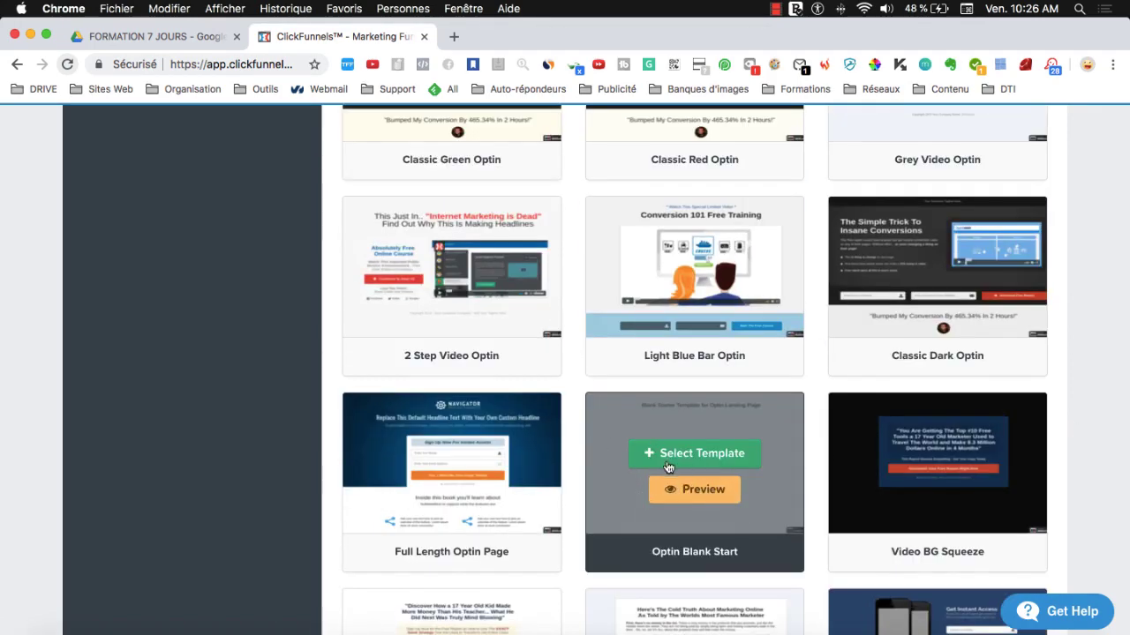
{"action": "scroll", "coordinate": [668, 467], "scroll_direction": "up", "scroll_amount": 10}
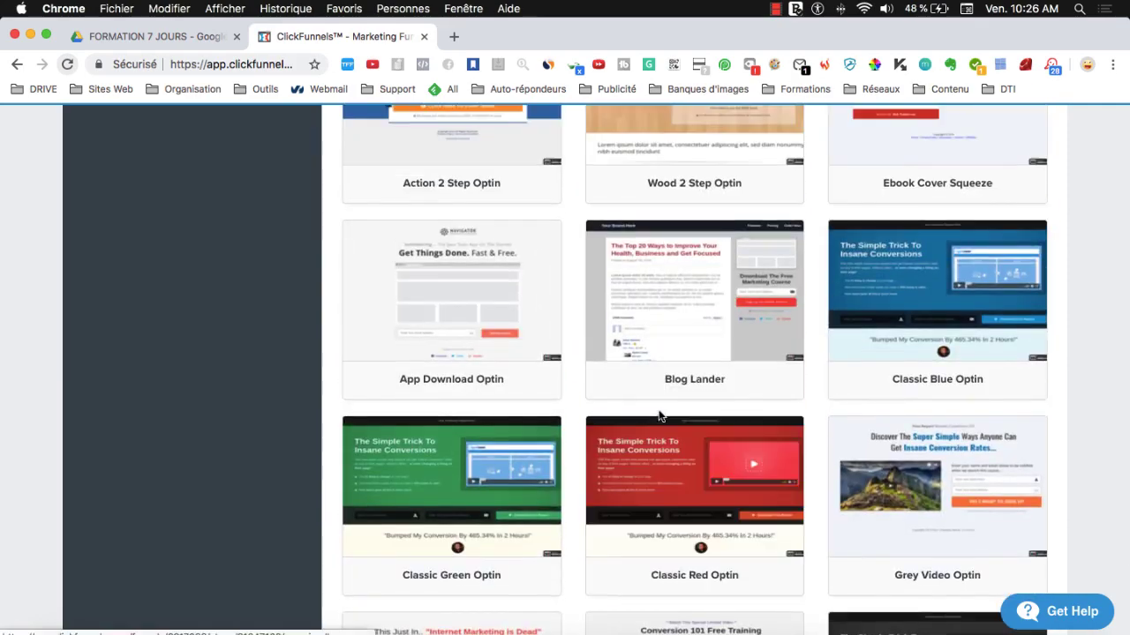
{"action": "scroll", "coordinate": [670, 397], "scroll_direction": "up", "scroll_amount": 10}
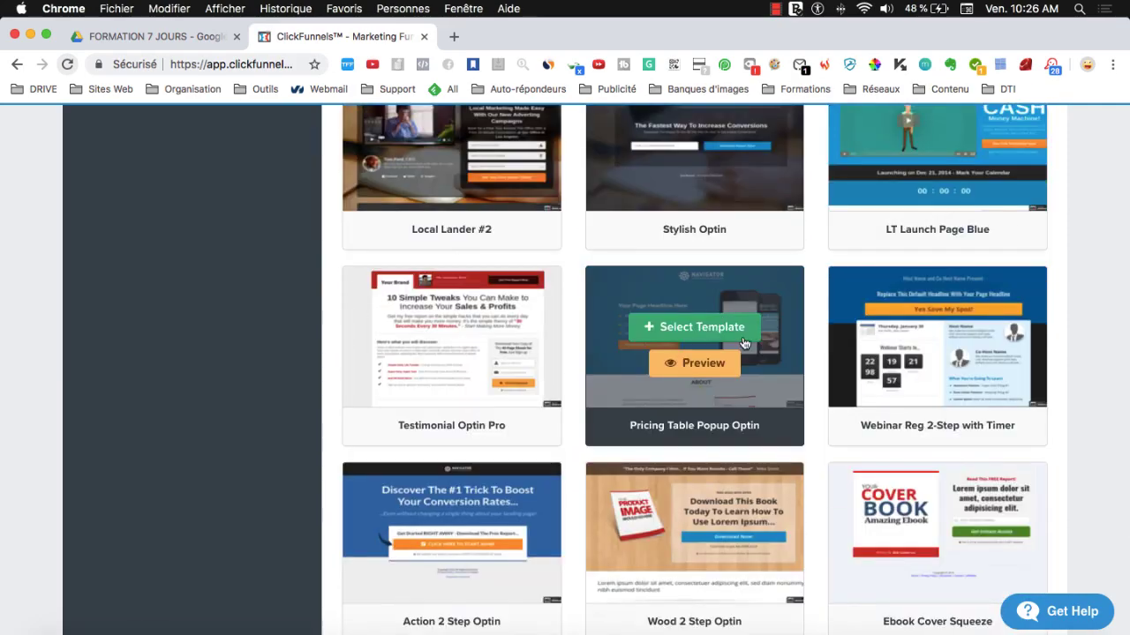
{"action": "scroll", "coordinate": [820, 467], "scroll_direction": "up", "scroll_amount": 6}
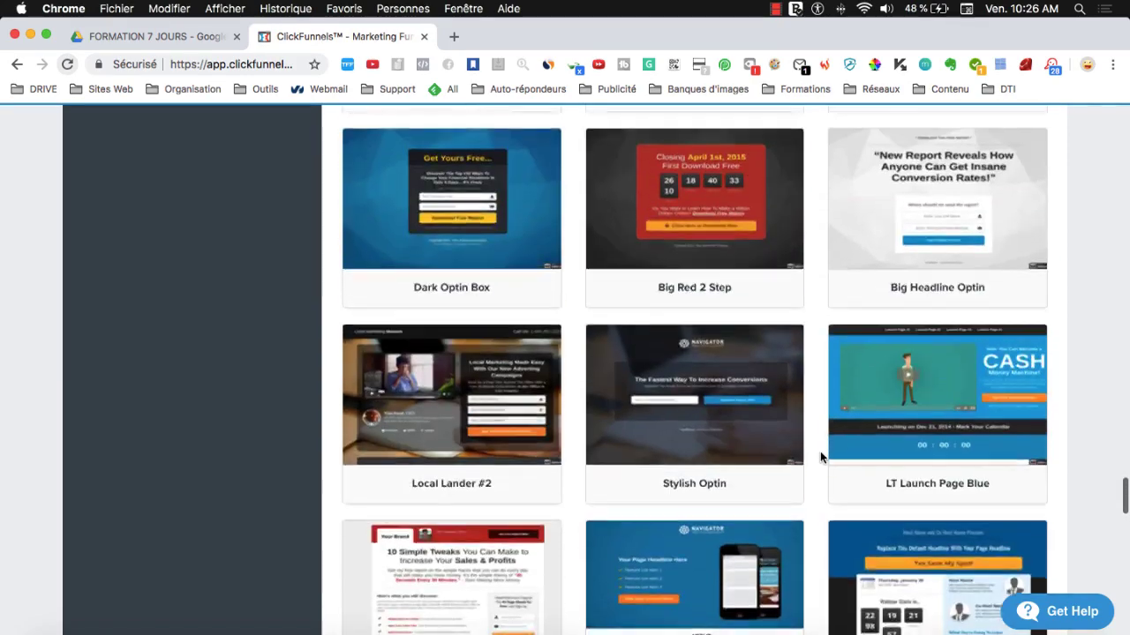
{"action": "scroll", "coordinate": [820, 450], "scroll_direction": "up", "scroll_amount": 5}
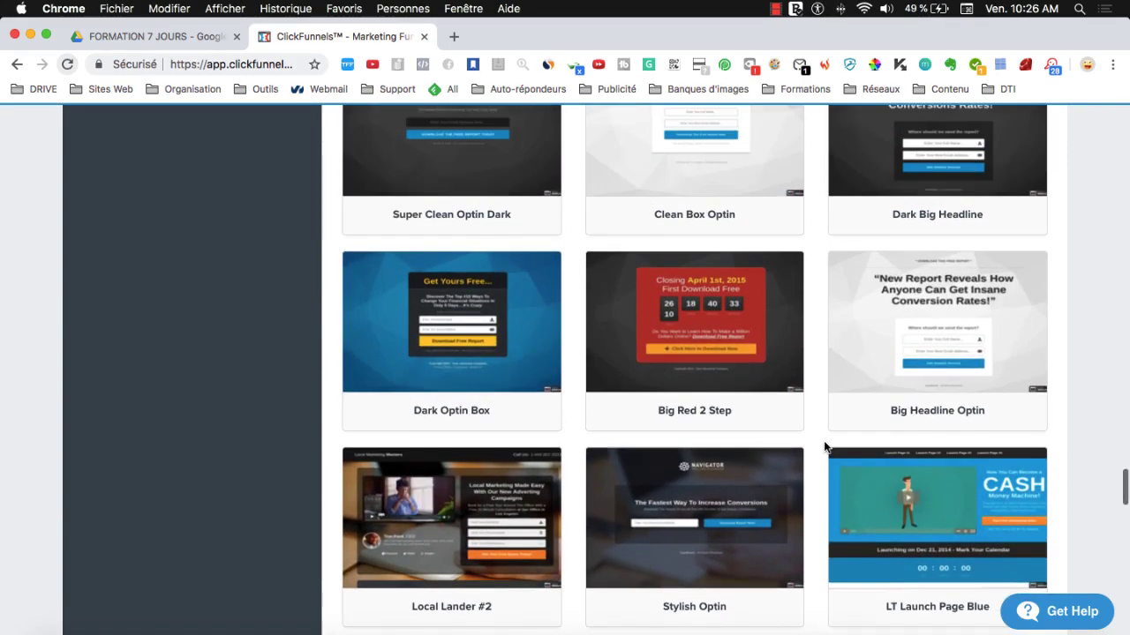
{"action": "scroll", "coordinate": [823, 449], "scroll_direction": "up", "scroll_amount": 13}
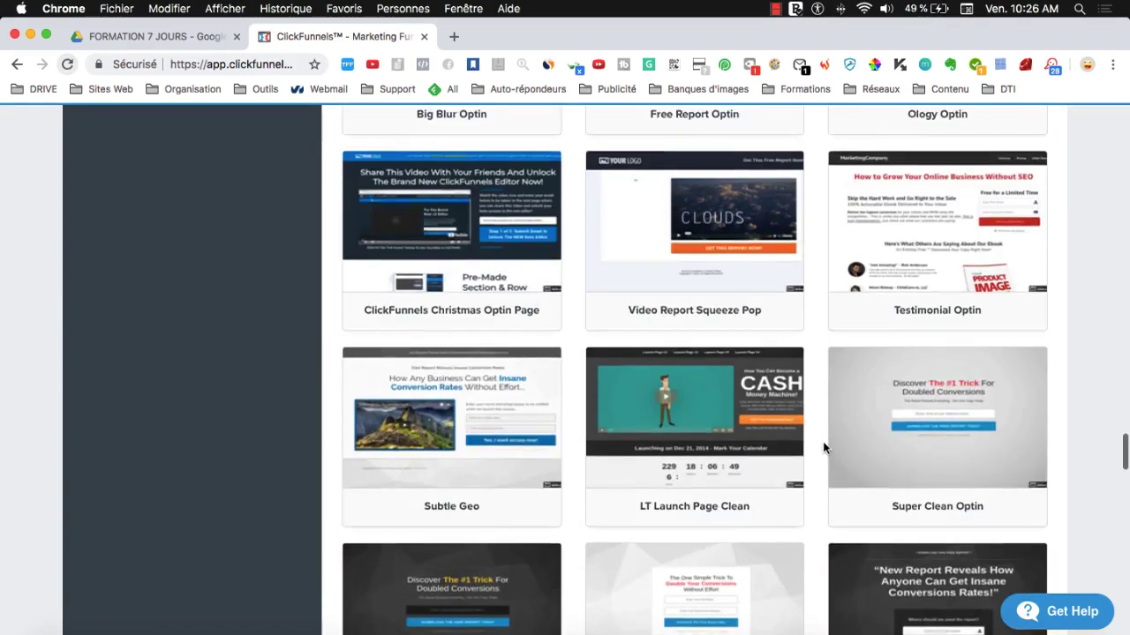
{"action": "scroll", "coordinate": [825, 446], "scroll_direction": "up", "scroll_amount": 14}
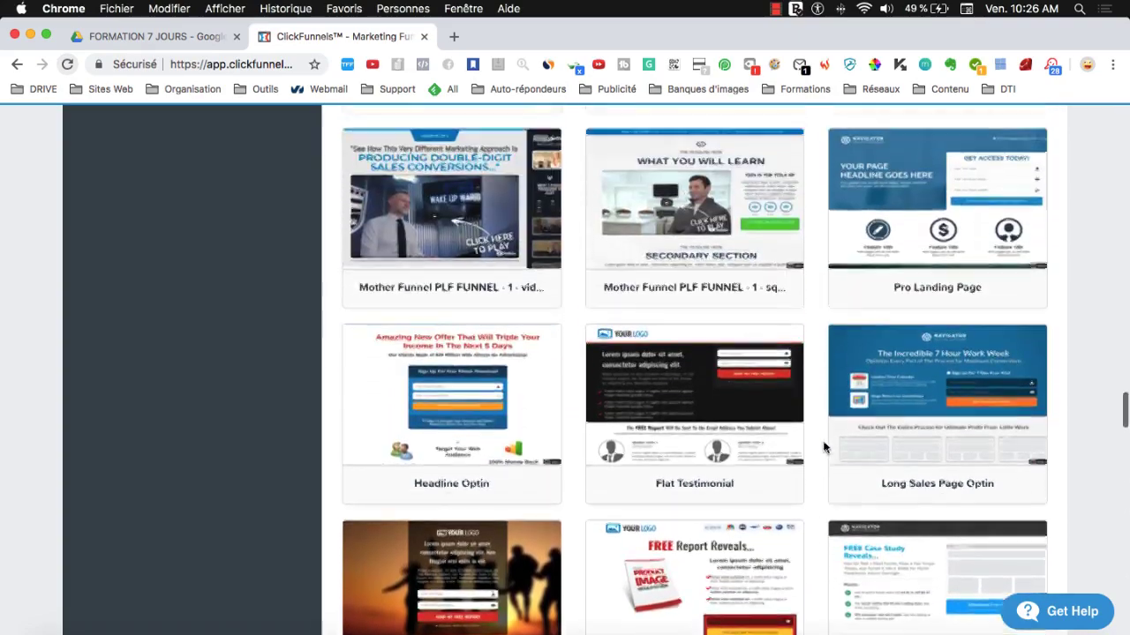
{"action": "scroll", "coordinate": [819, 450], "scroll_direction": "up", "scroll_amount": 18}
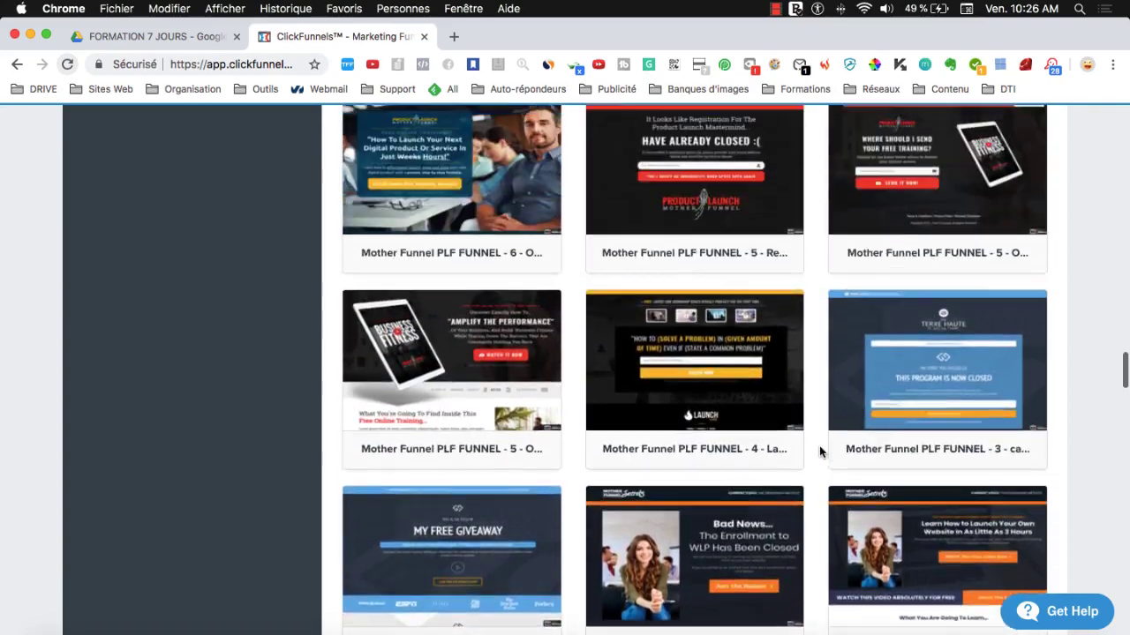
{"action": "scroll", "coordinate": [818, 452], "scroll_direction": "up", "scroll_amount": 20}
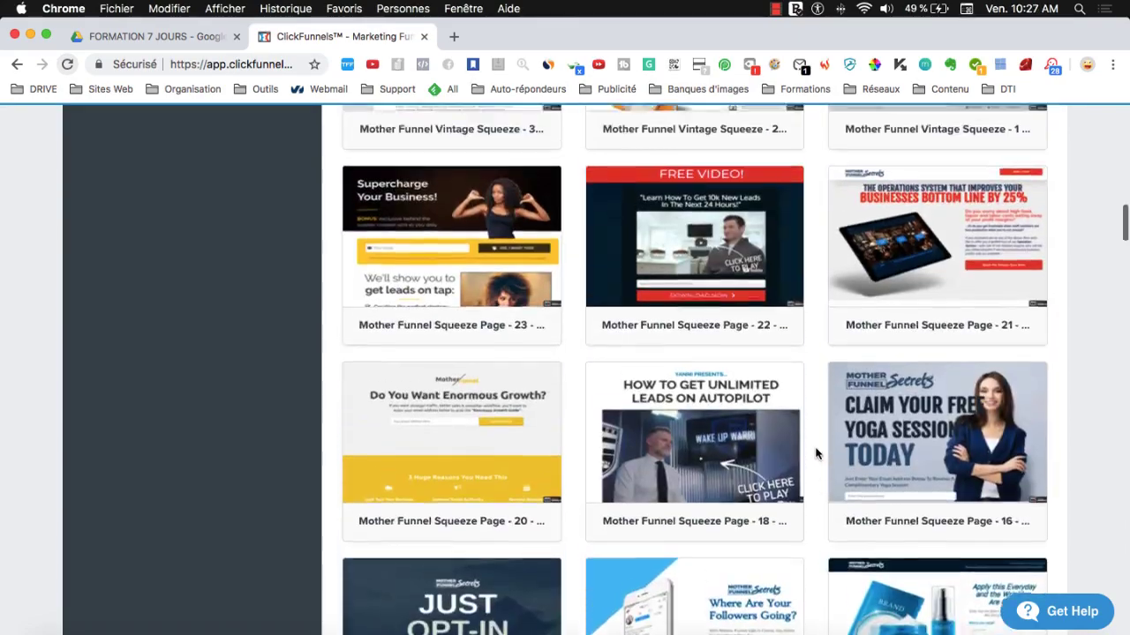
{"action": "scroll", "coordinate": [816, 452], "scroll_direction": "up", "scroll_amount": 3}
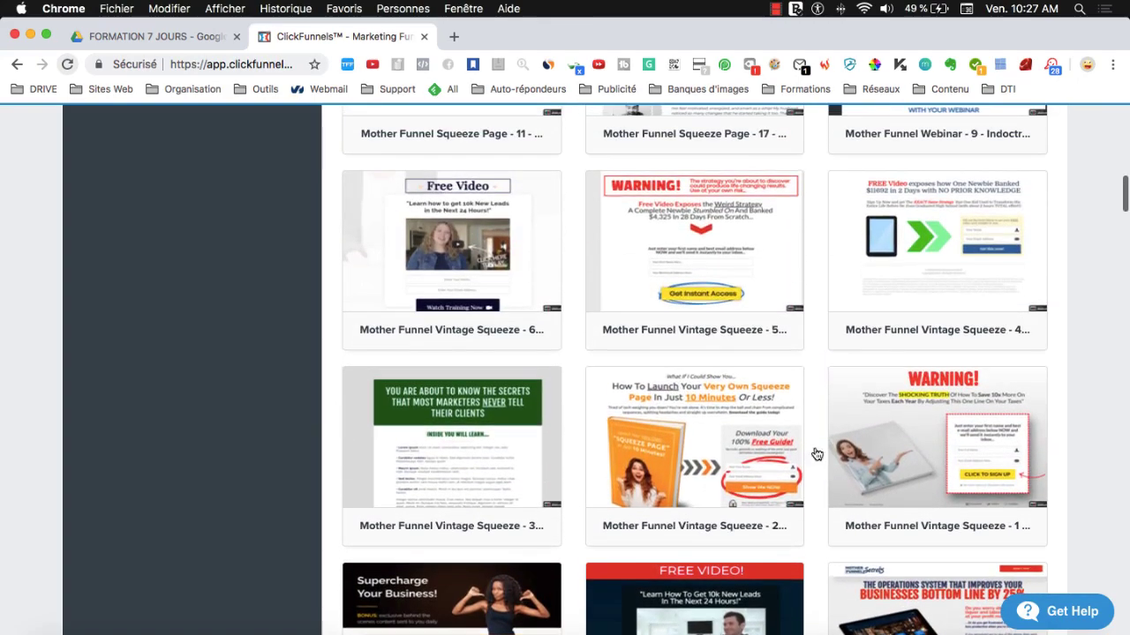
- Find Pro Landing Page in the template gallery and apply it to the Optin step
{"action": "mouse_move", "coordinate": [706, 307]}
{"action": "scroll", "coordinate": [753, 314], "scroll_direction": "up", "scroll_amount": 5}
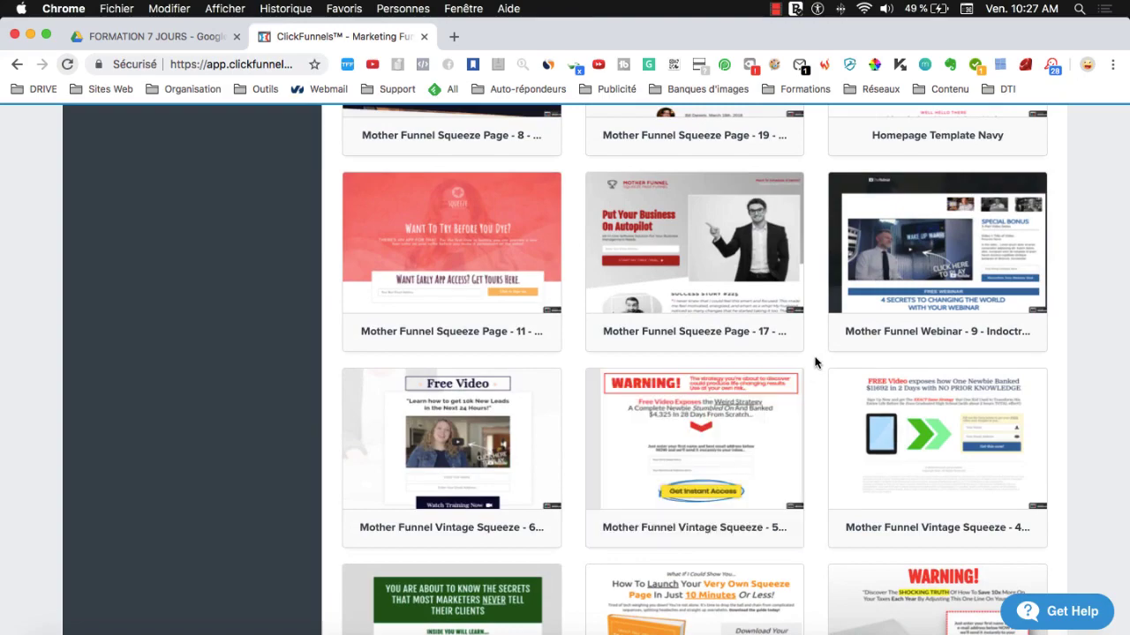
{"action": "scroll", "coordinate": [815, 362], "scroll_direction": "down", "scroll_amount": 15}
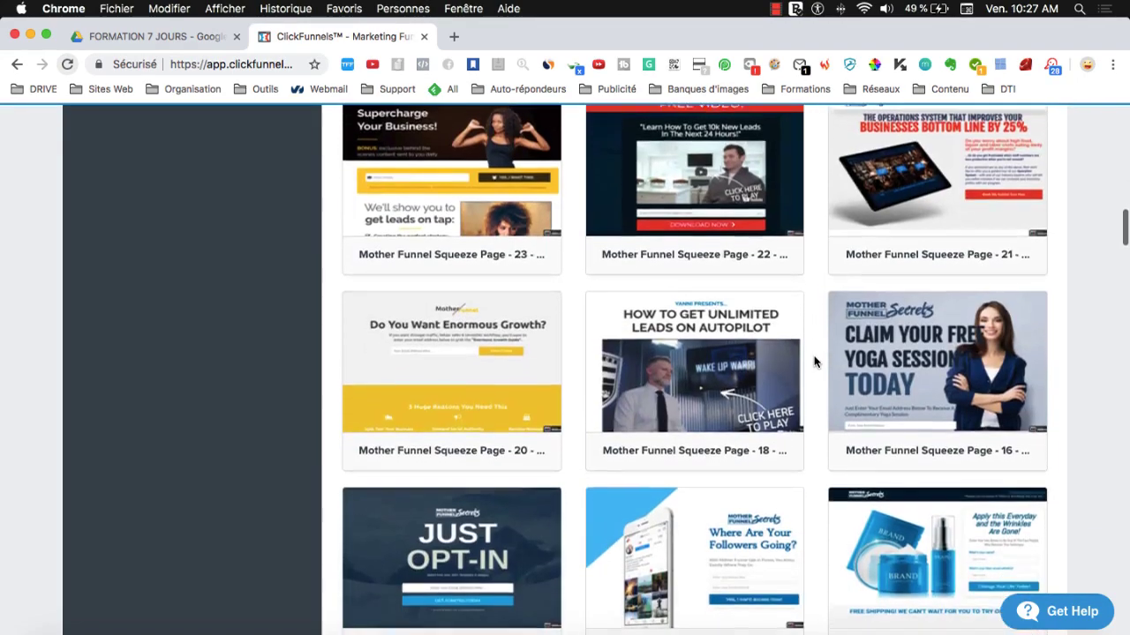
{"action": "scroll", "coordinate": [816, 362], "scroll_direction": "down", "scroll_amount": 6}
{"action": "scroll", "coordinate": [816, 362], "scroll_direction": "down", "scroll_amount": 3}
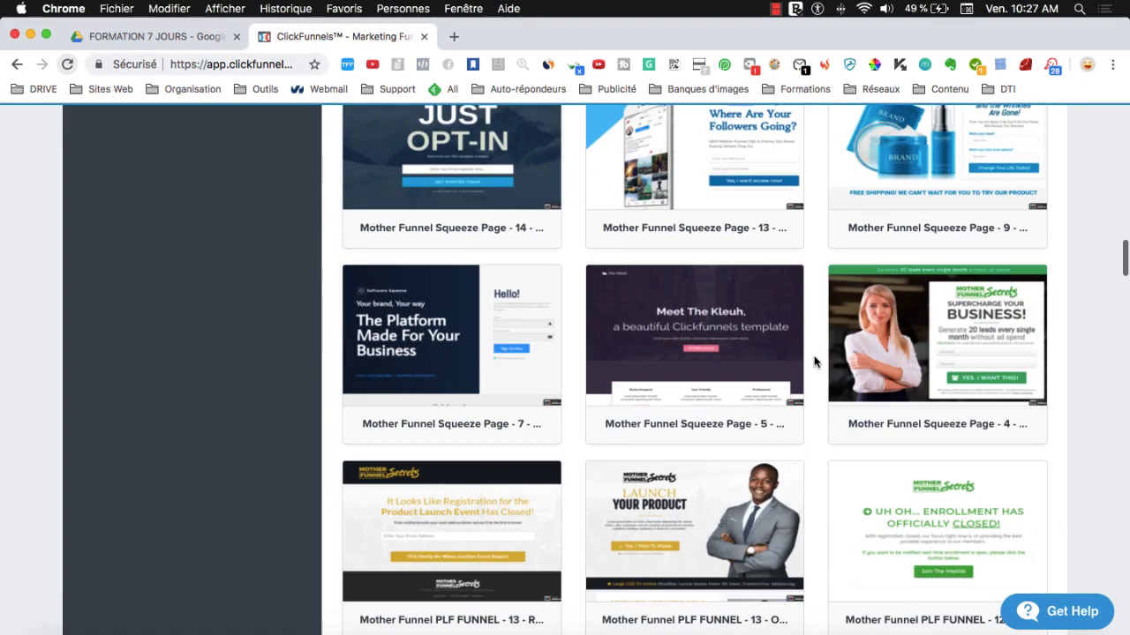
{"action": "scroll", "coordinate": [814, 366], "scroll_direction": "up", "scroll_amount": 2}
{"action": "mouse_move", "coordinate": [664, 301]}
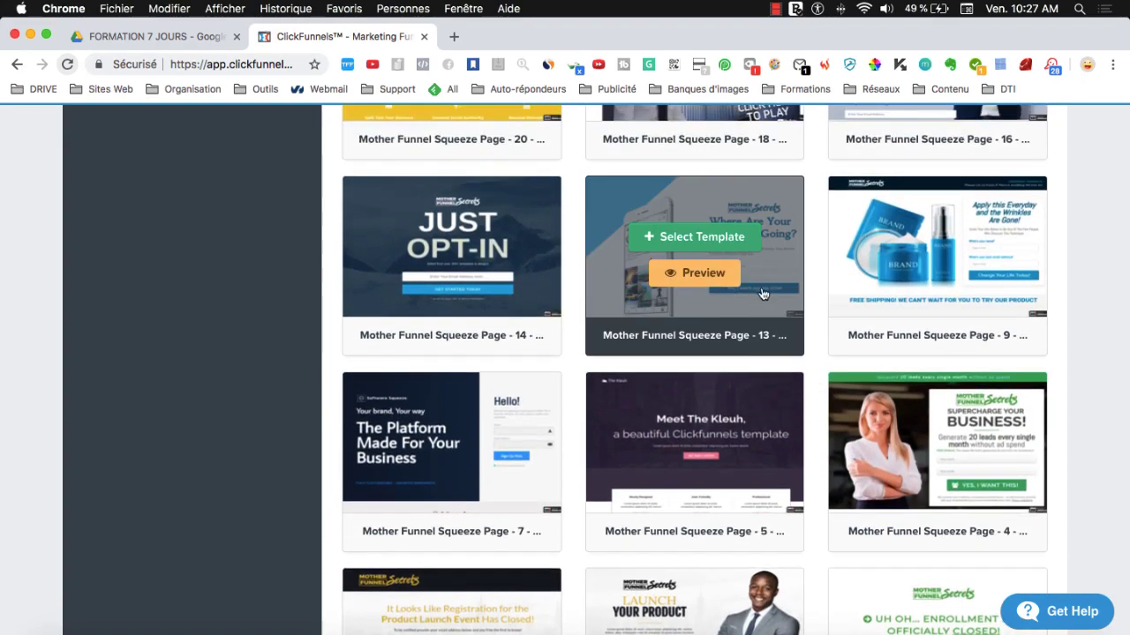
{"action": "scroll", "coordinate": [812, 490], "scroll_direction": "down", "scroll_amount": 12}
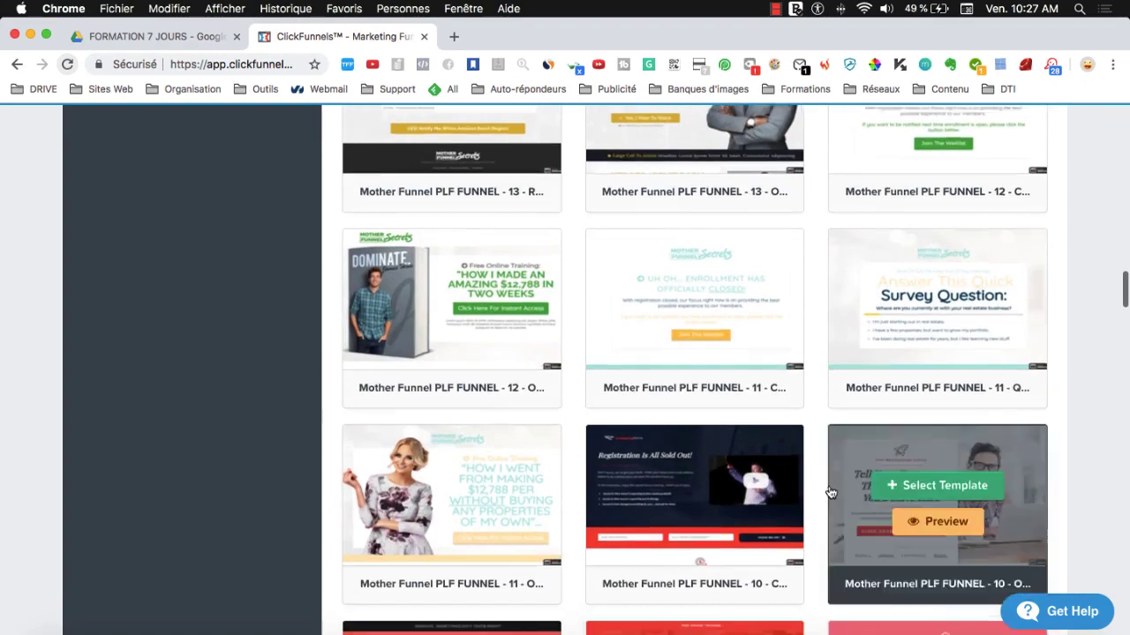
{"action": "scroll", "coordinate": [830, 493], "scroll_direction": "down", "scroll_amount": 20}
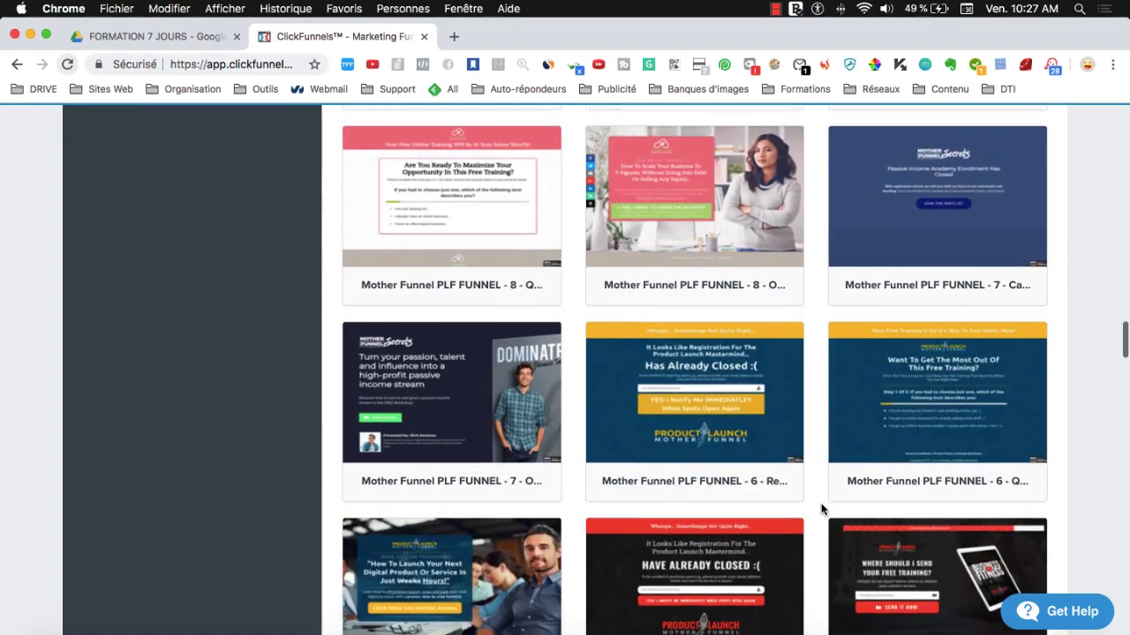
{"action": "scroll", "coordinate": [821, 509], "scroll_direction": "down", "scroll_amount": 5}
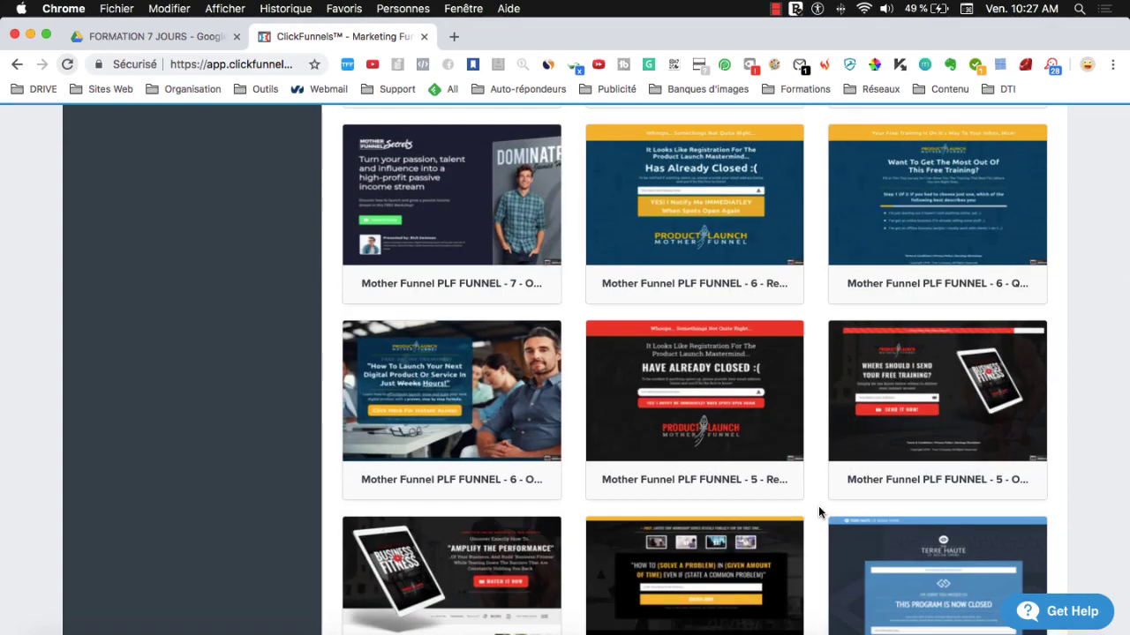
{"action": "scroll", "coordinate": [819, 511], "scroll_direction": "down", "scroll_amount": 10}
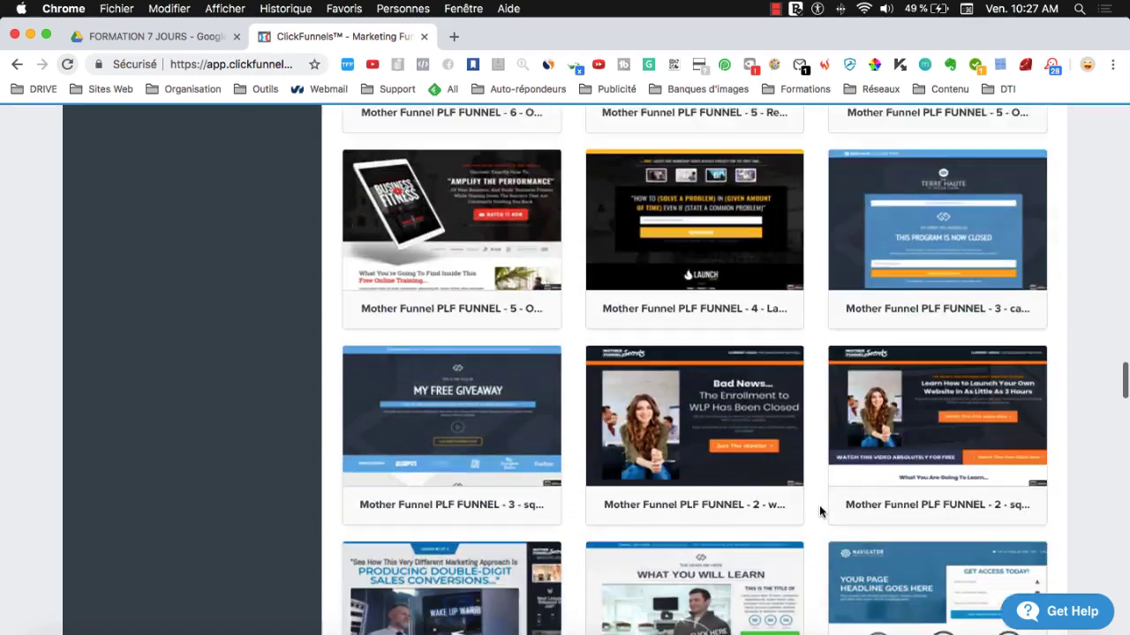
{"action": "scroll", "coordinate": [819, 510], "scroll_direction": "down", "scroll_amount": 5}
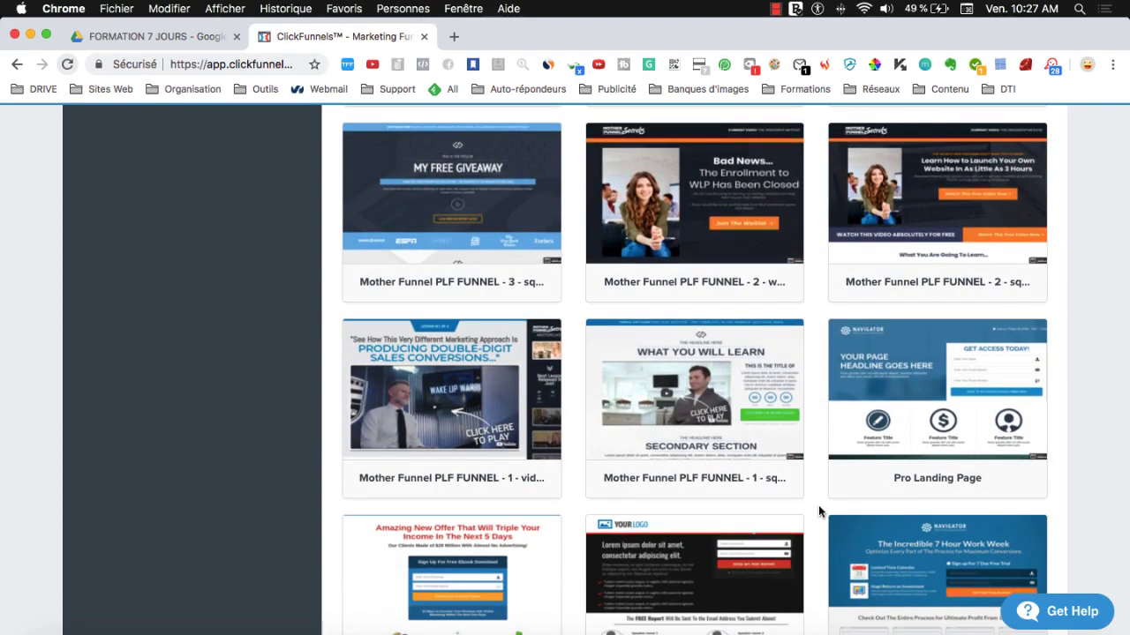
{"action": "scroll", "coordinate": [818, 505], "scroll_direction": "down", "scroll_amount": 2}
{"action": "mouse_move", "coordinate": [956, 331]}
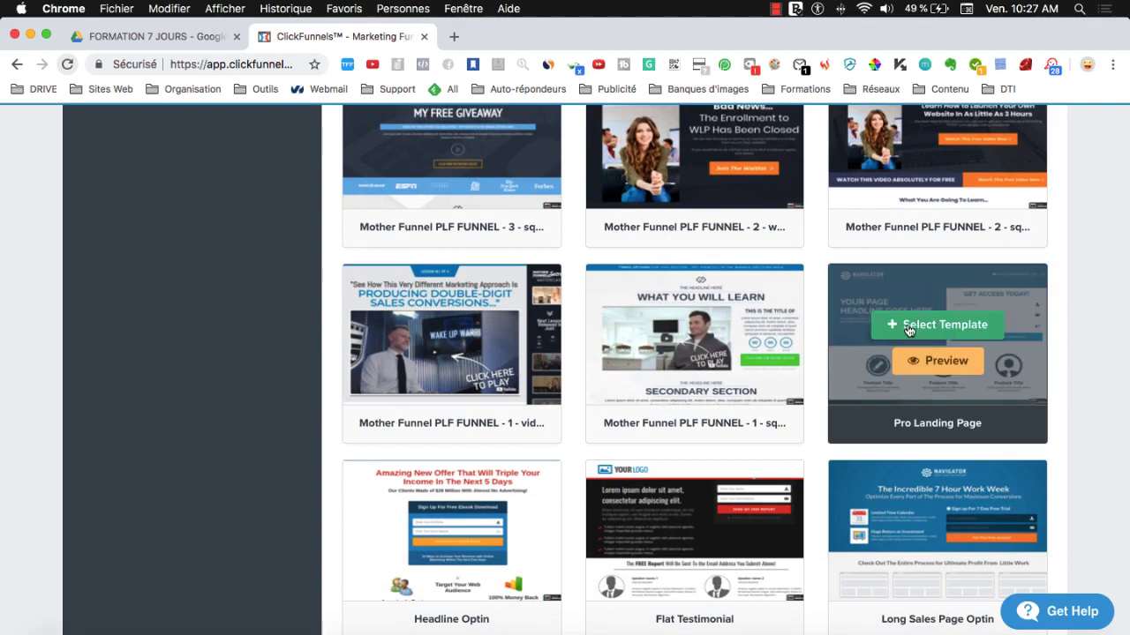
{"action": "left_click", "coordinate": [909, 327]}
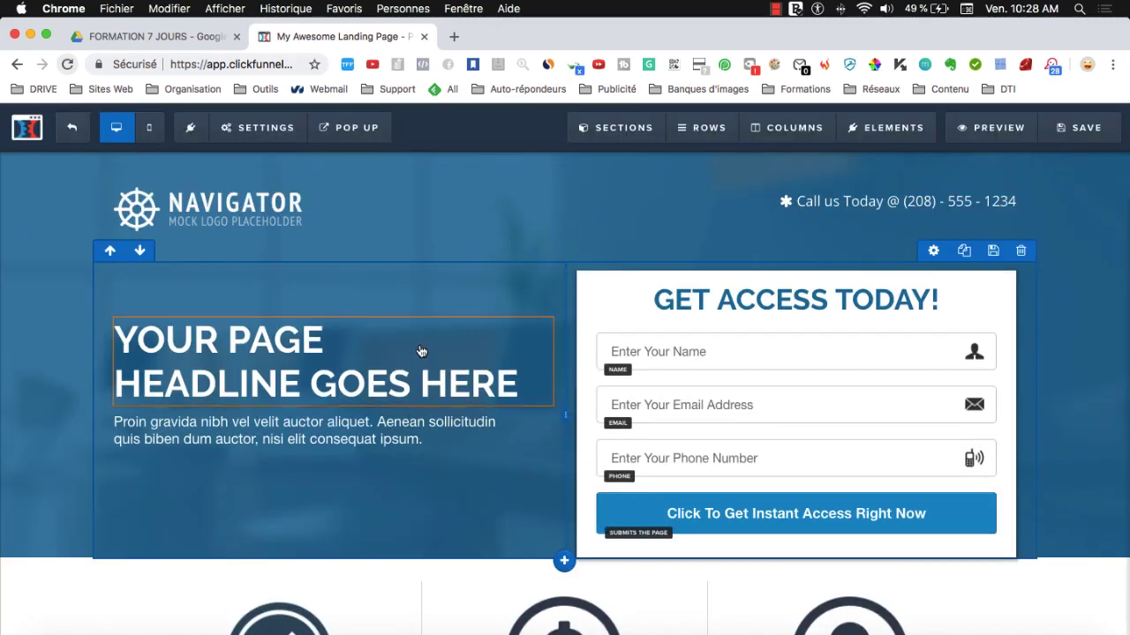
{"action": "scroll", "coordinate": [558, 431], "scroll_direction": "down", "scroll_amount": 5}
{"action": "scroll", "coordinate": [557, 433], "scroll_direction": "down", "scroll_amount": 15}
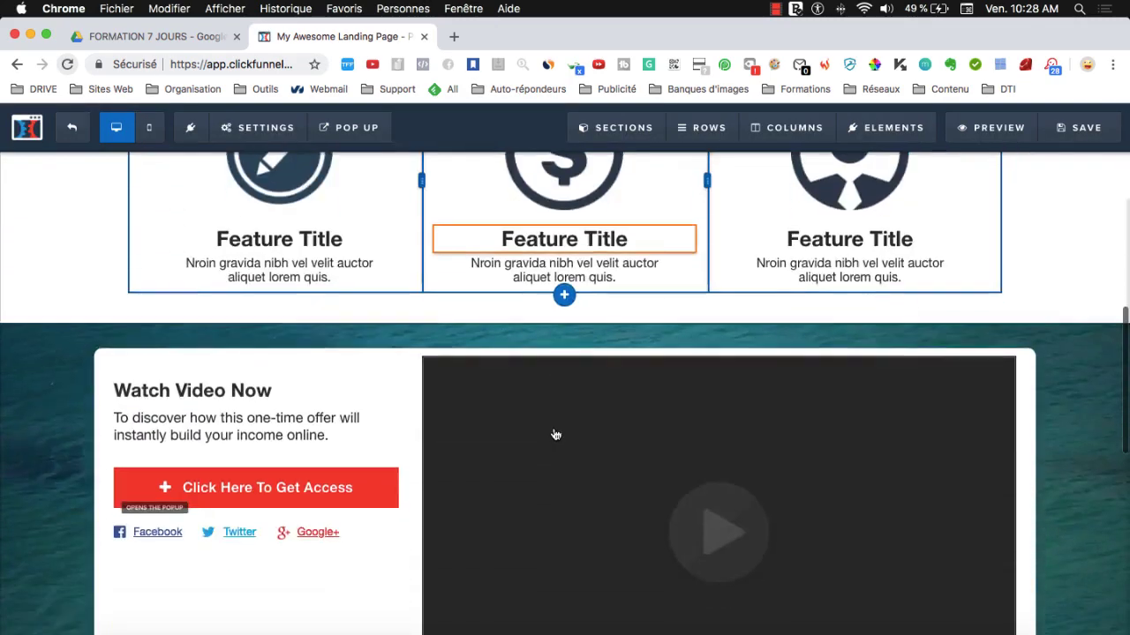
{"action": "scroll", "coordinate": [553, 434], "scroll_direction": "up", "scroll_amount": 20}
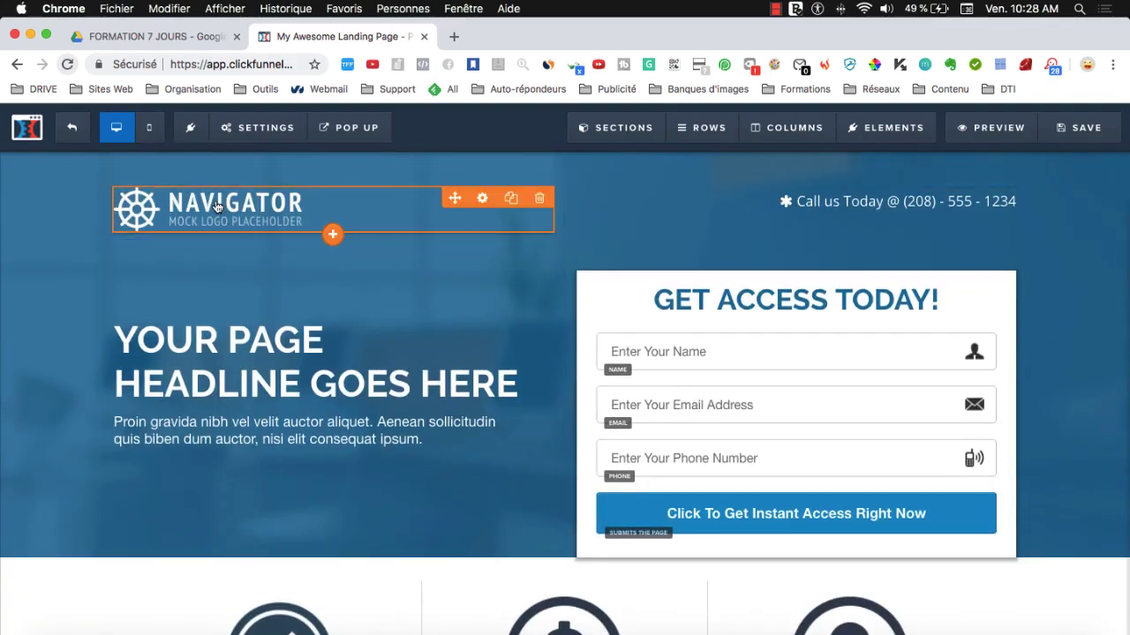
{"action": "left_click", "coordinate": [217, 207]}
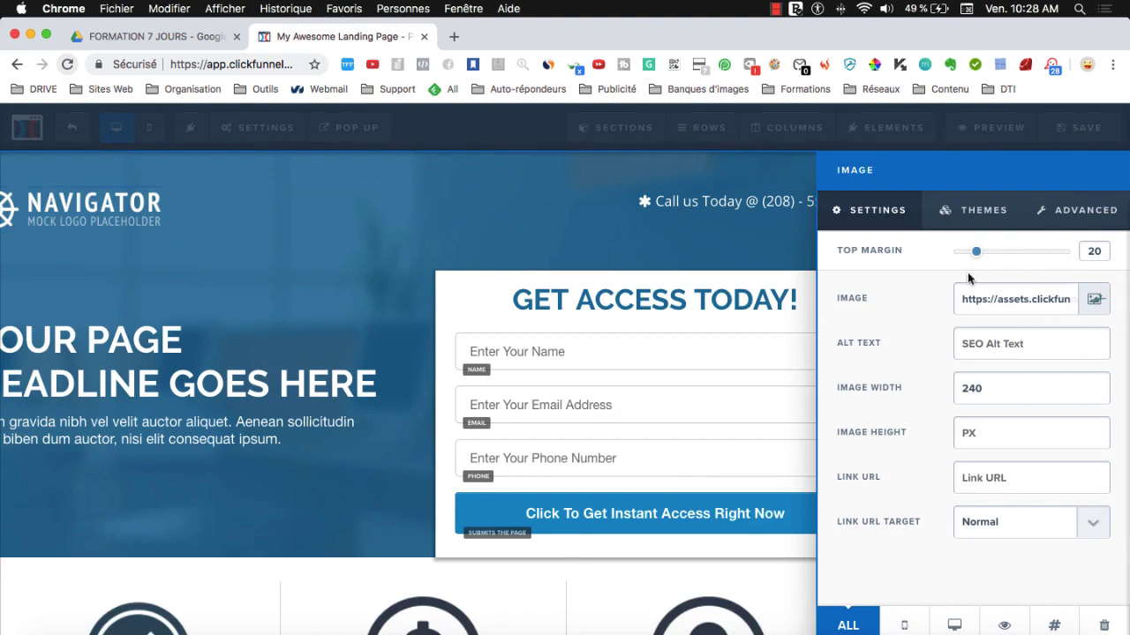
{"action": "left_click", "coordinate": [420, 203]}
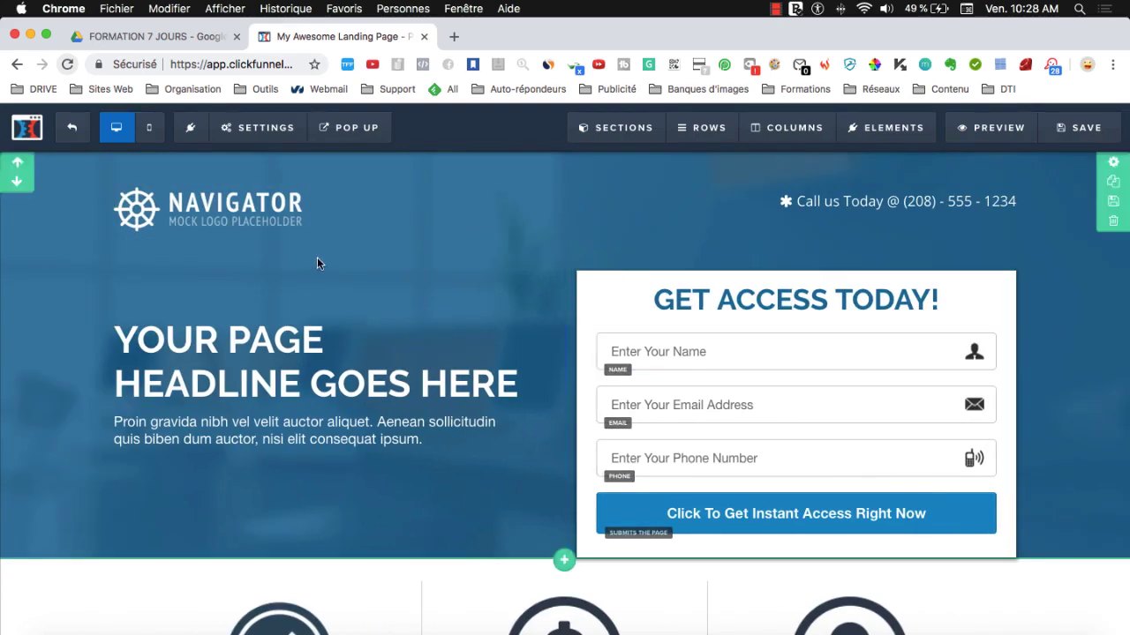
{"action": "left_click", "coordinate": [840, 203]}
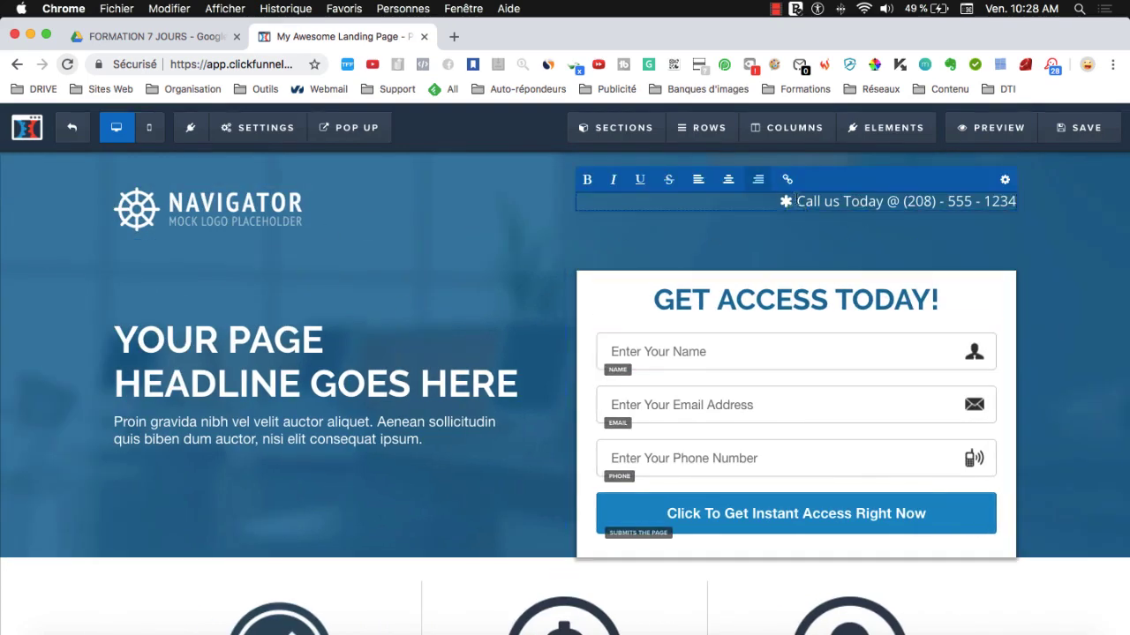
{"action": "left_click_drag", "start_coordinate": [796, 201], "coordinate": [1024, 204]}
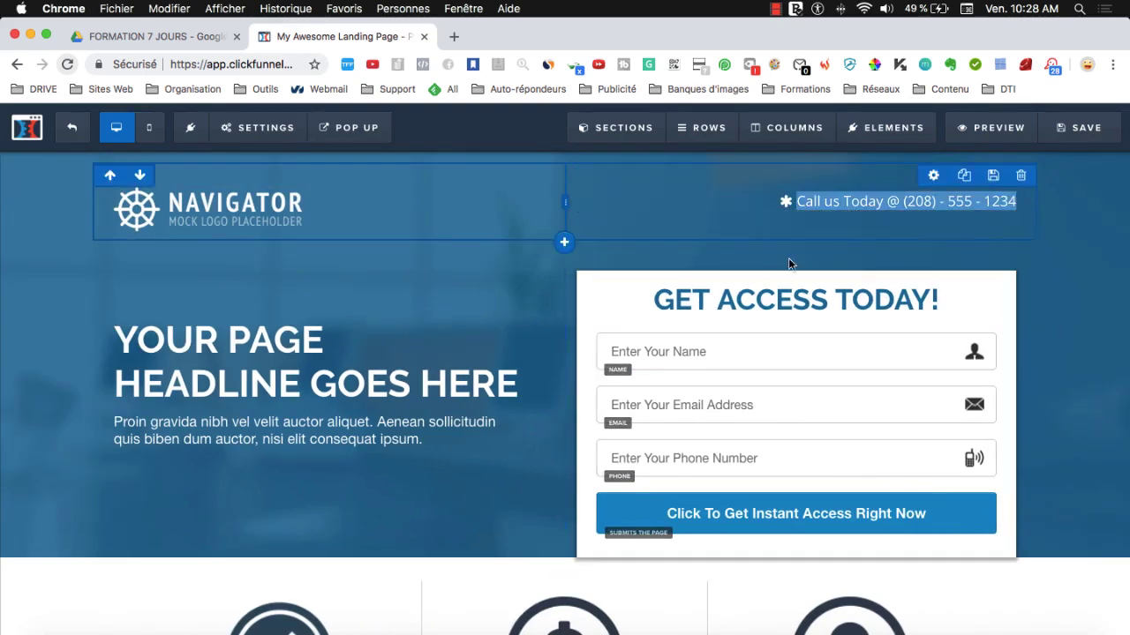
{"action": "left_click", "coordinate": [1044, 352]}
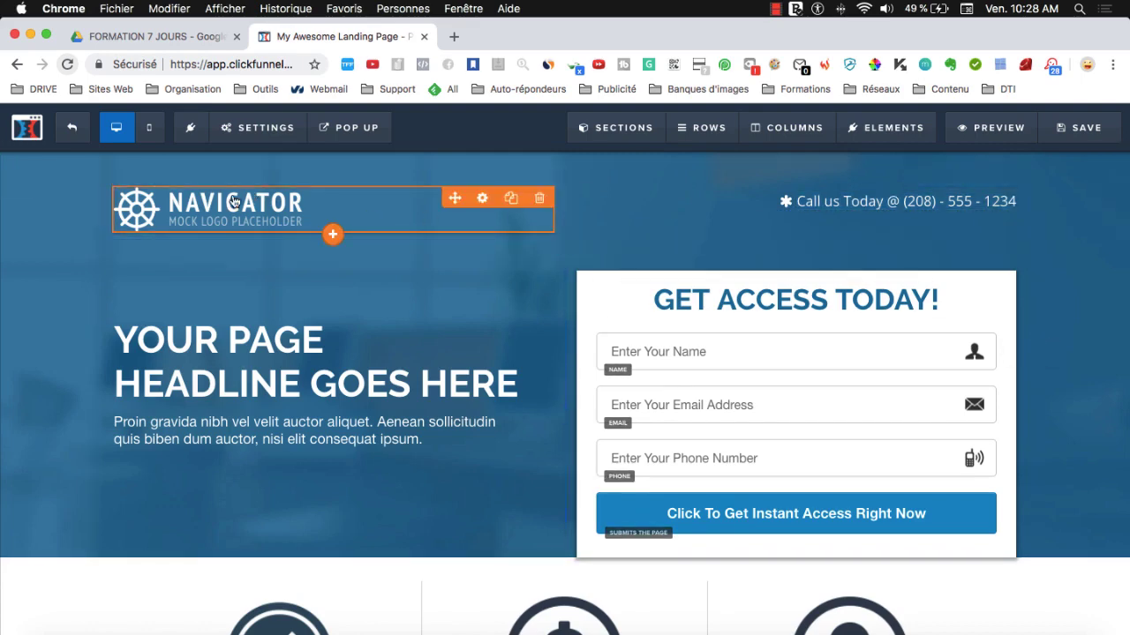
{"action": "scroll", "coordinate": [265, 424], "scroll_direction": "down", "scroll_amount": 4}
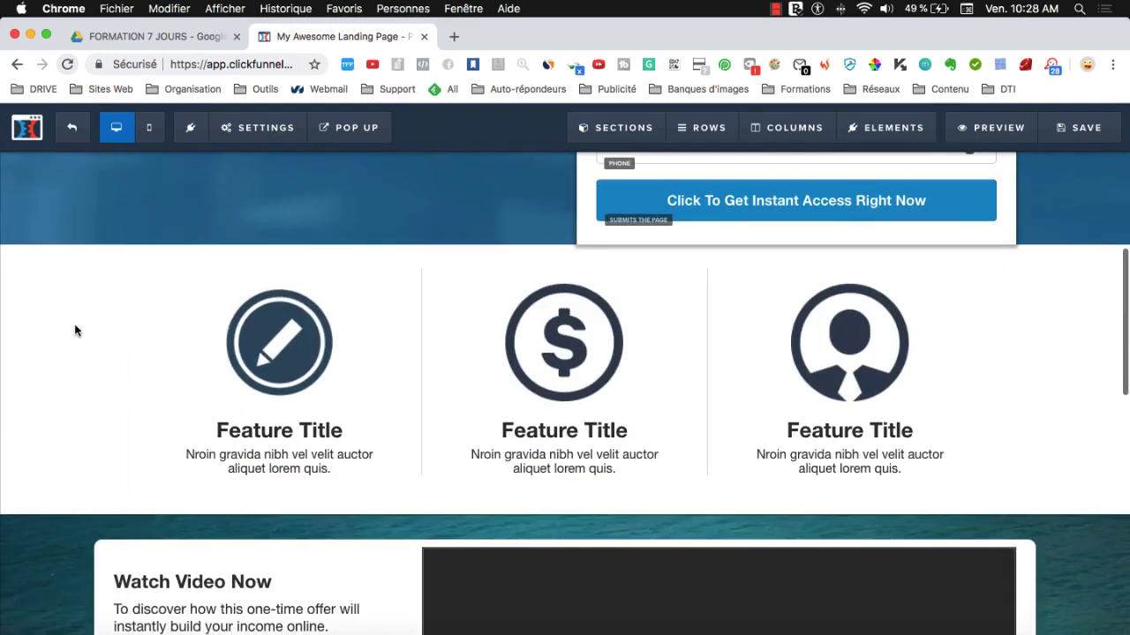
{"action": "scroll", "coordinate": [55, 265], "scroll_direction": "up", "scroll_amount": 4}
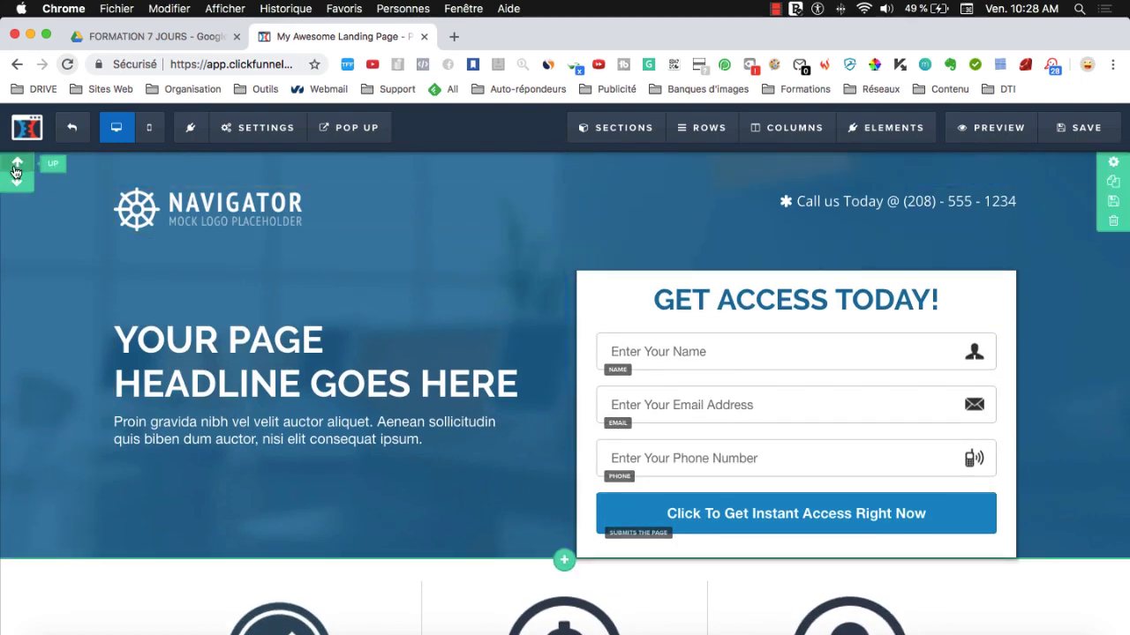
{"action": "scroll", "coordinate": [29, 544], "scroll_direction": "down", "scroll_amount": 5}
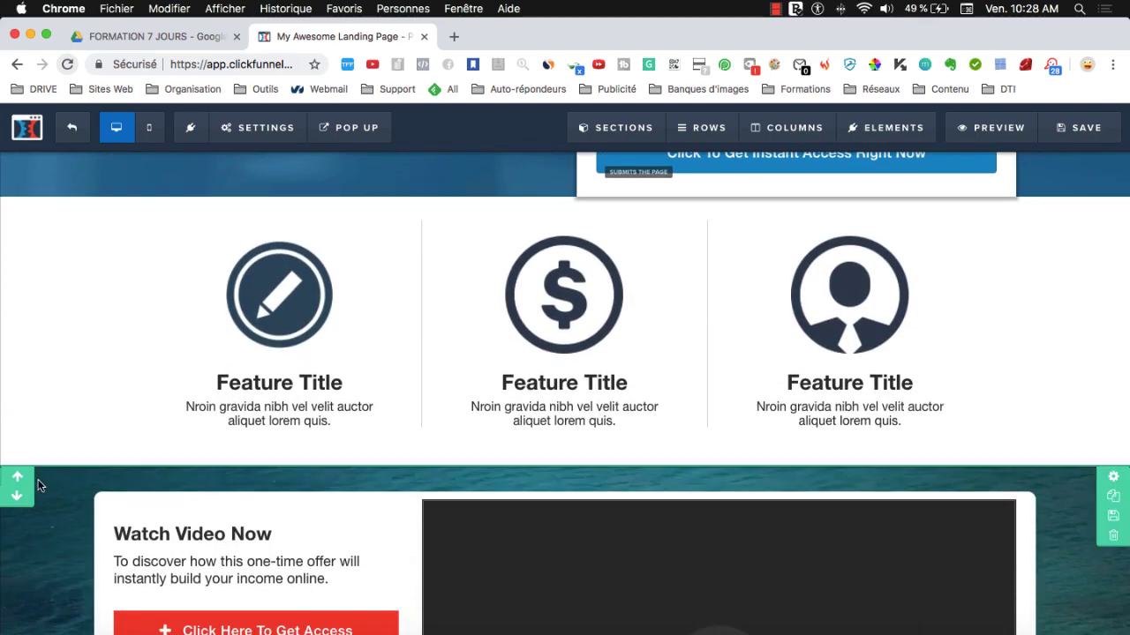
{"action": "scroll", "coordinate": [39, 483], "scroll_direction": "down", "scroll_amount": 4}
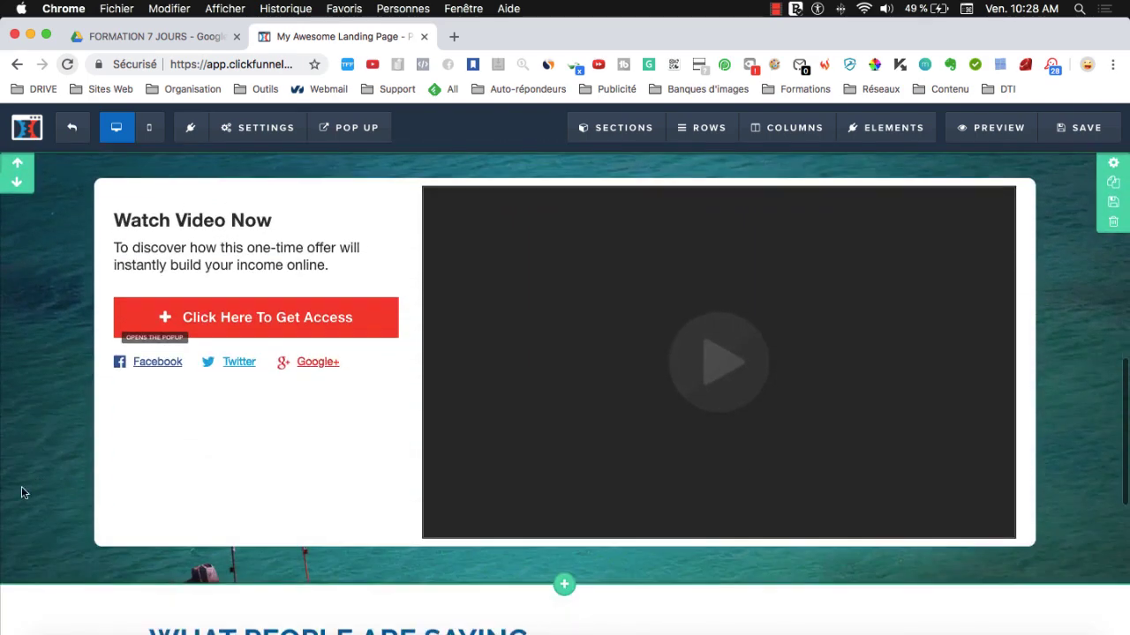
{"action": "scroll", "coordinate": [1094, 512], "scroll_direction": "up", "scroll_amount": 2}
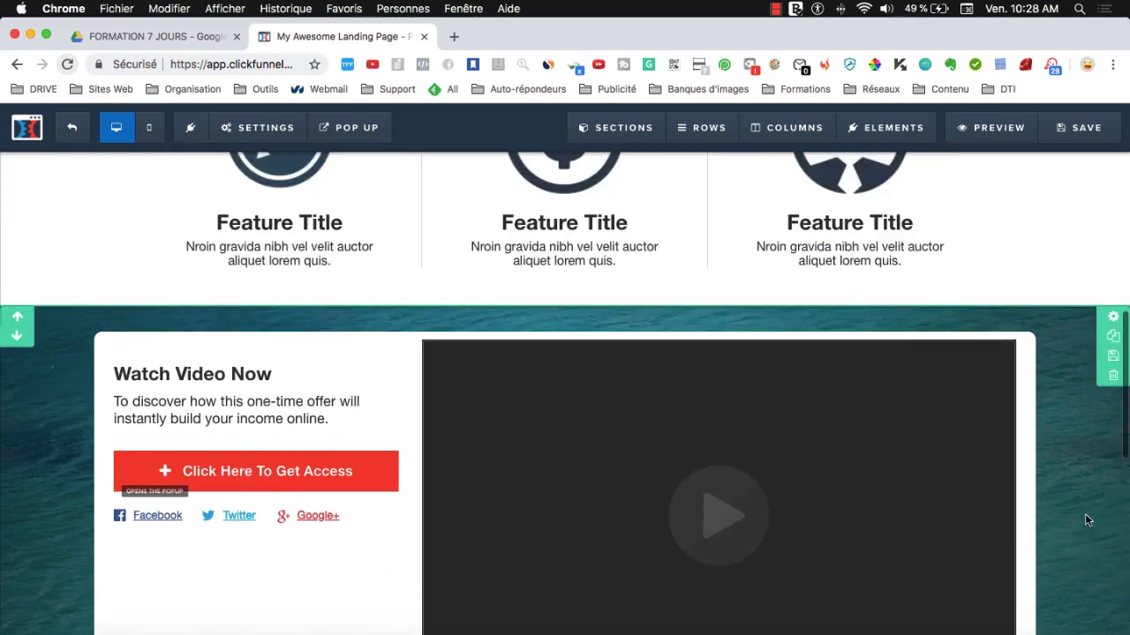
{"action": "scroll", "coordinate": [1085, 514], "scroll_direction": "down", "scroll_amount": 1}
{"action": "scroll", "coordinate": [1082, 526], "scroll_direction": "down", "scroll_amount": 1}
{"action": "scroll", "coordinate": [1085, 526], "scroll_direction": "up", "scroll_amount": 1}
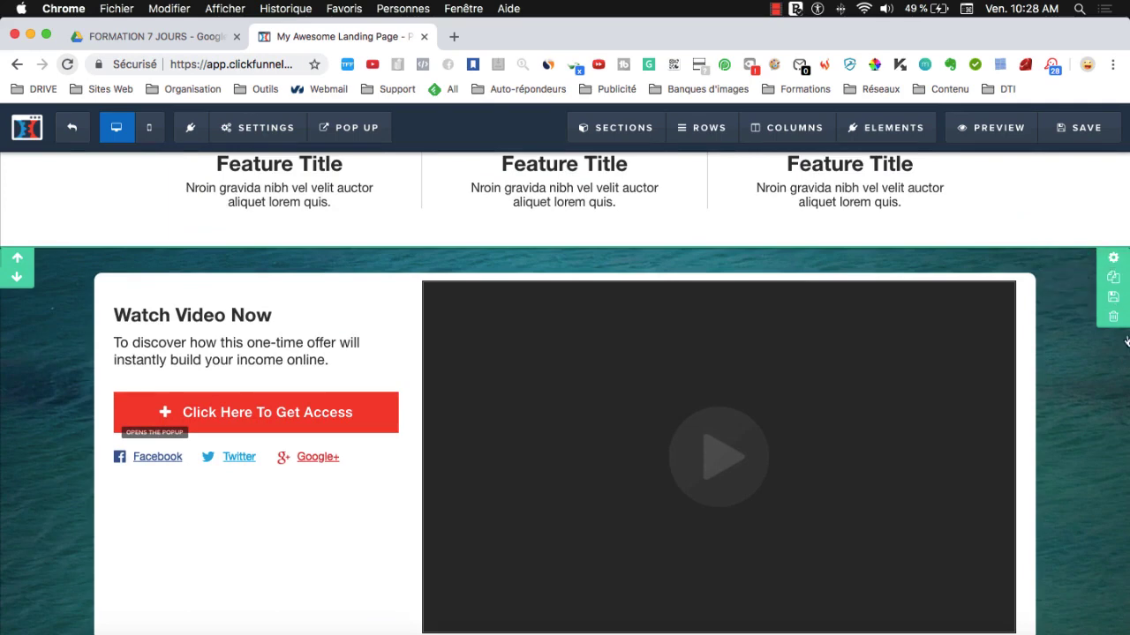
{"action": "scroll", "coordinate": [1118, 412], "scroll_direction": "up", "scroll_amount": 5}
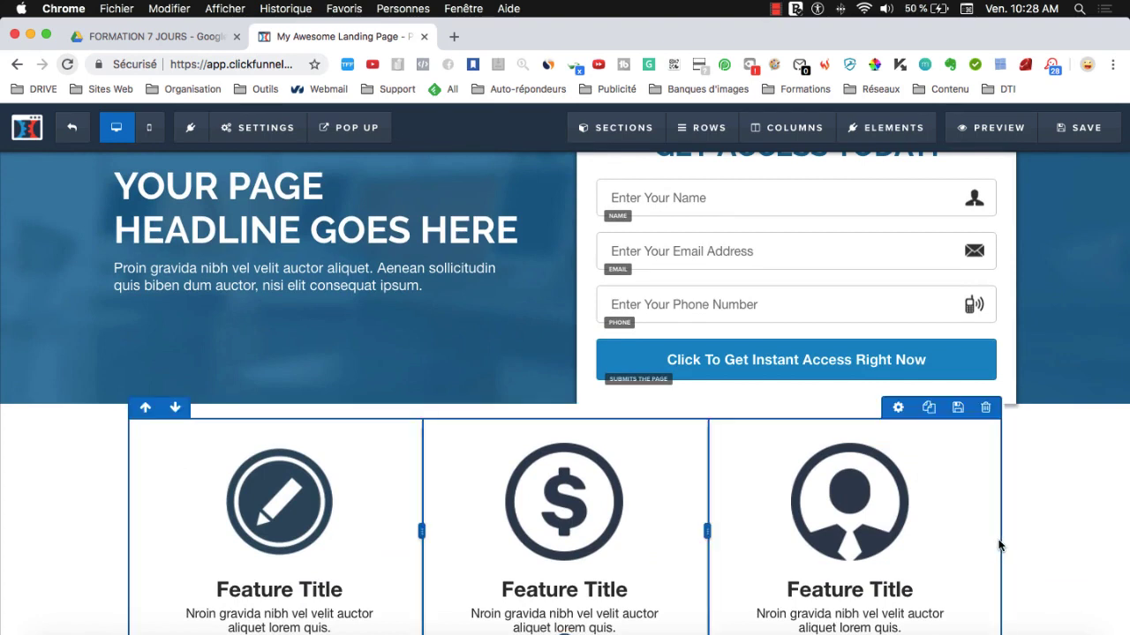
{"action": "scroll", "coordinate": [1091, 463], "scroll_direction": "down", "scroll_amount": 2}
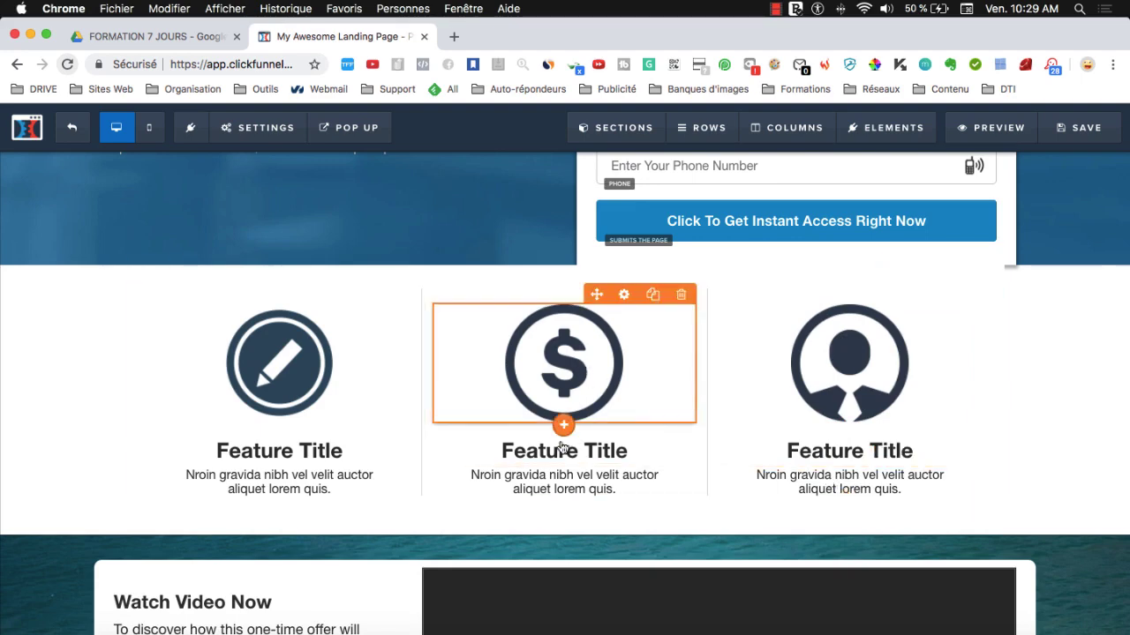
{"action": "scroll", "coordinate": [689, 363], "scroll_direction": "up", "scroll_amount": 5}
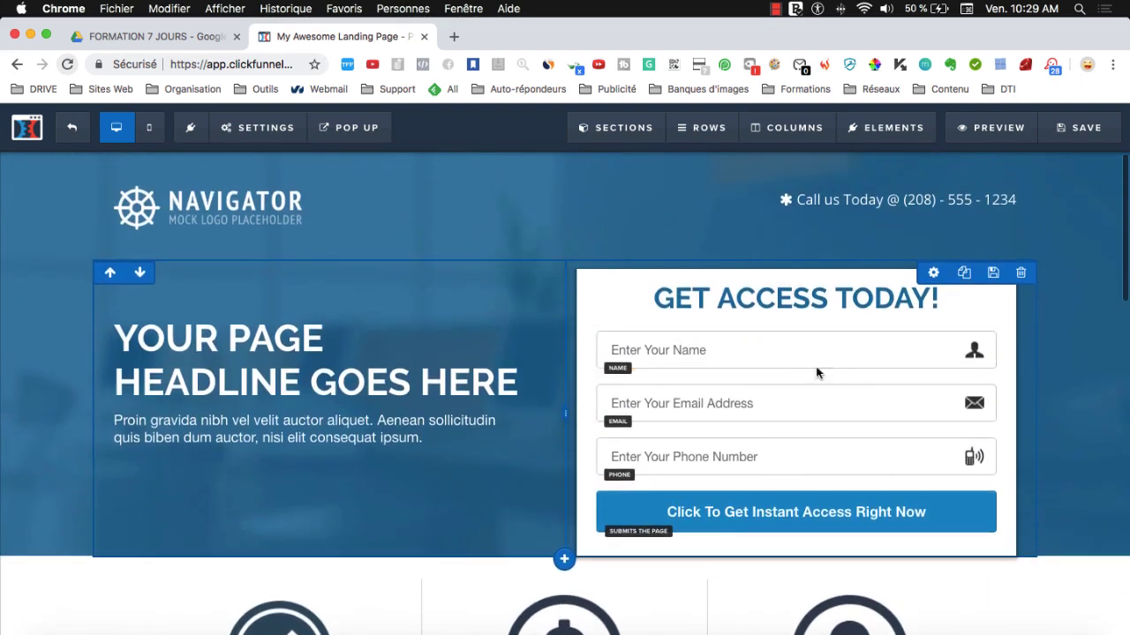
{"action": "scroll", "coordinate": [298, 308], "scroll_direction": "up", "scroll_amount": 1}
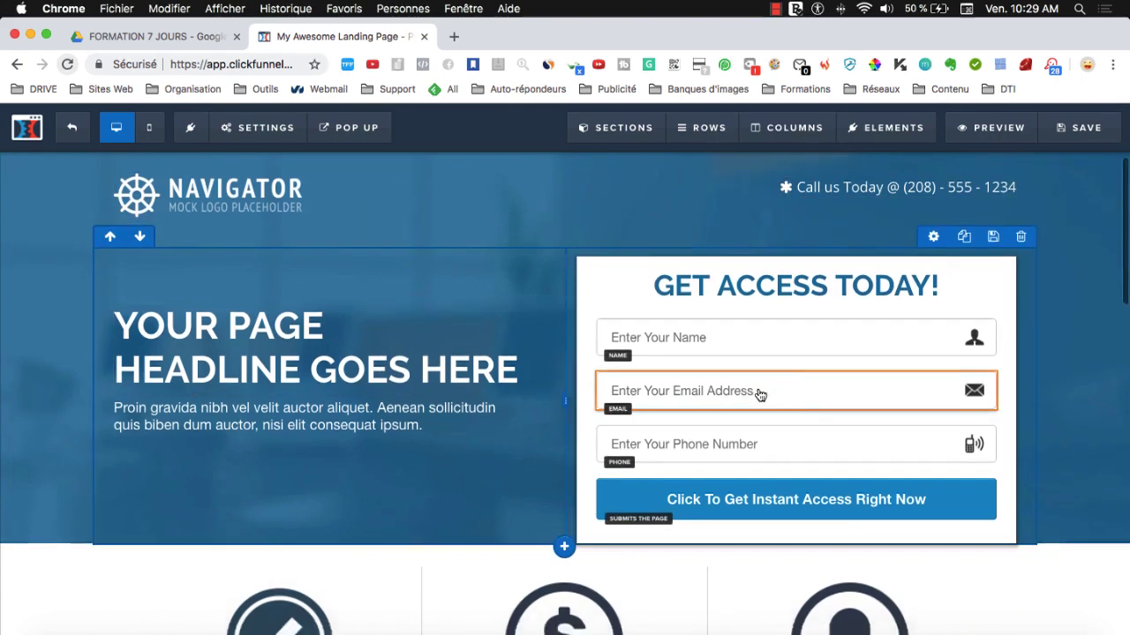
{"action": "scroll", "coordinate": [757, 394], "scroll_direction": "down", "scroll_amount": 5}
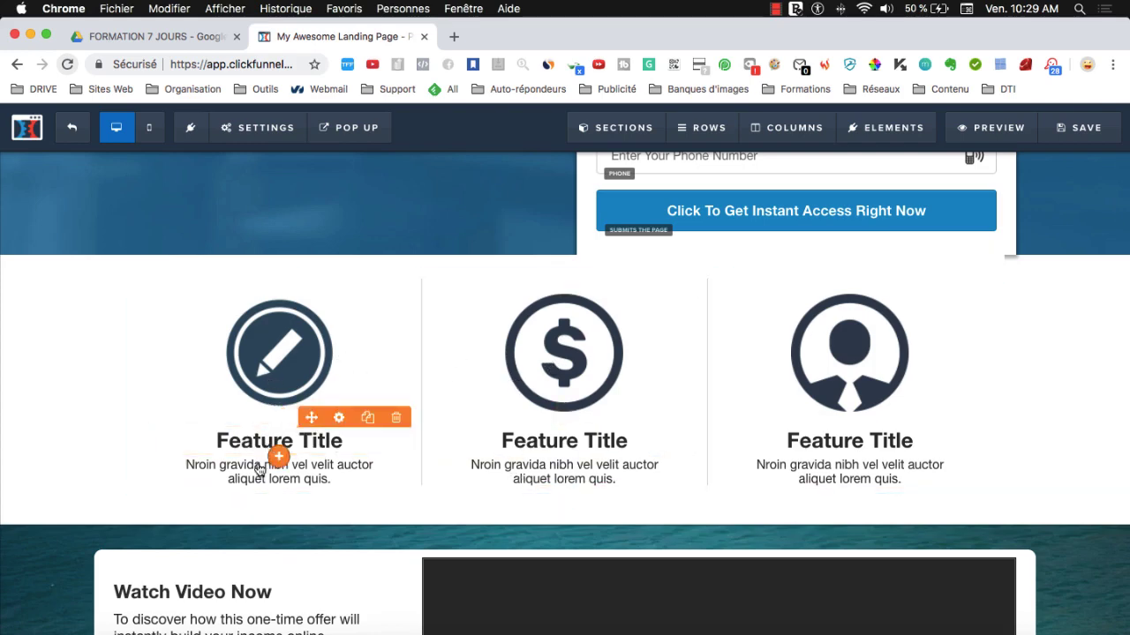
{"action": "scroll", "coordinate": [253, 477], "scroll_direction": "down", "scroll_amount": 15}
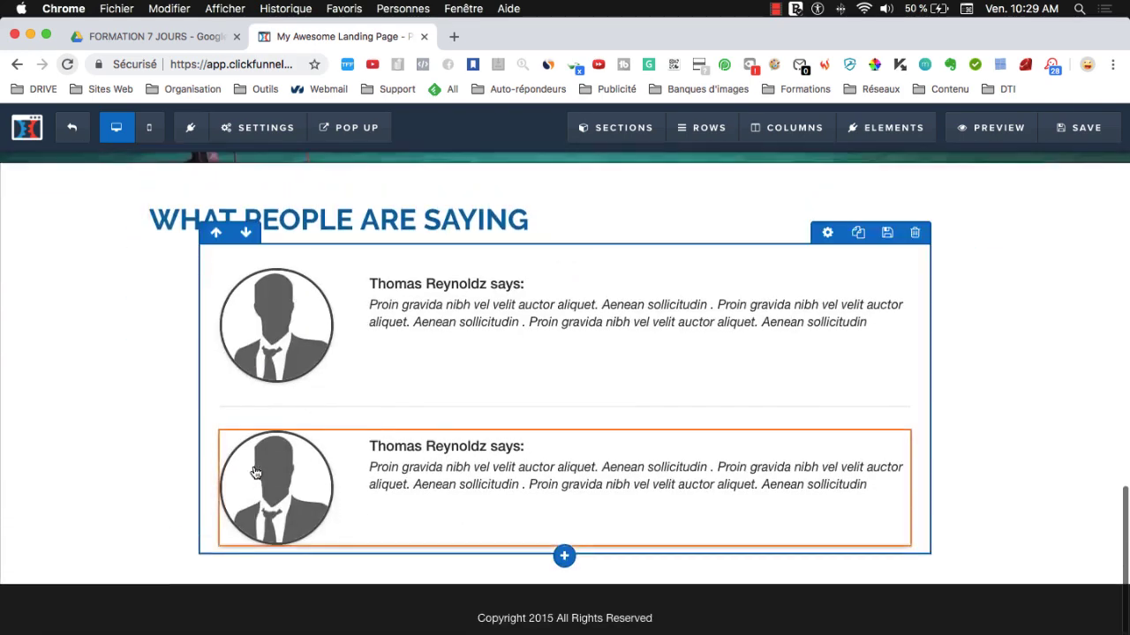
{"action": "scroll", "coordinate": [252, 471], "scroll_direction": "up", "scroll_amount": 20}
{"action": "scroll", "coordinate": [252, 471], "scroll_direction": "down", "scroll_amount": 20}
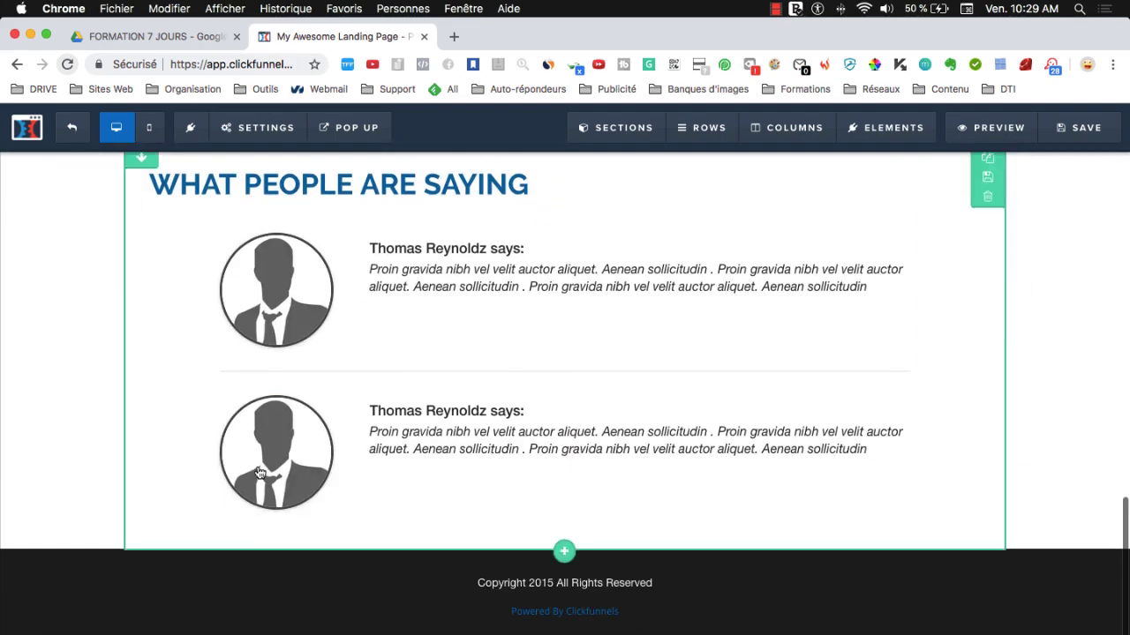
- Add a full-width section below the testimonials containing a two-column row
{"action": "left_click", "coordinate": [563, 553]}
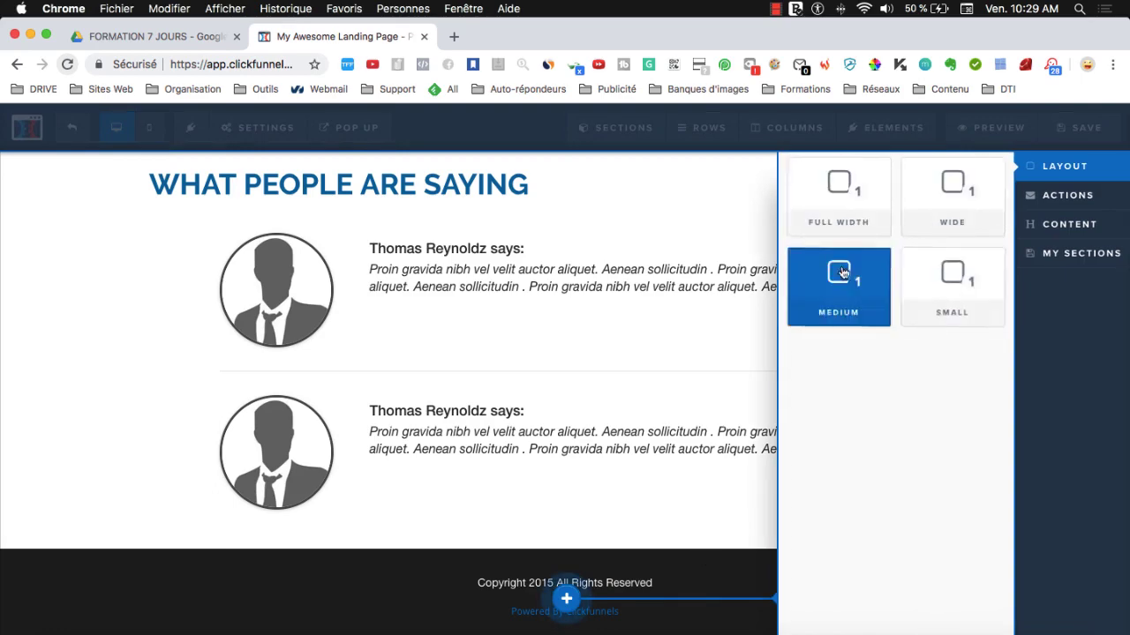
{"action": "left_click", "coordinate": [837, 195]}
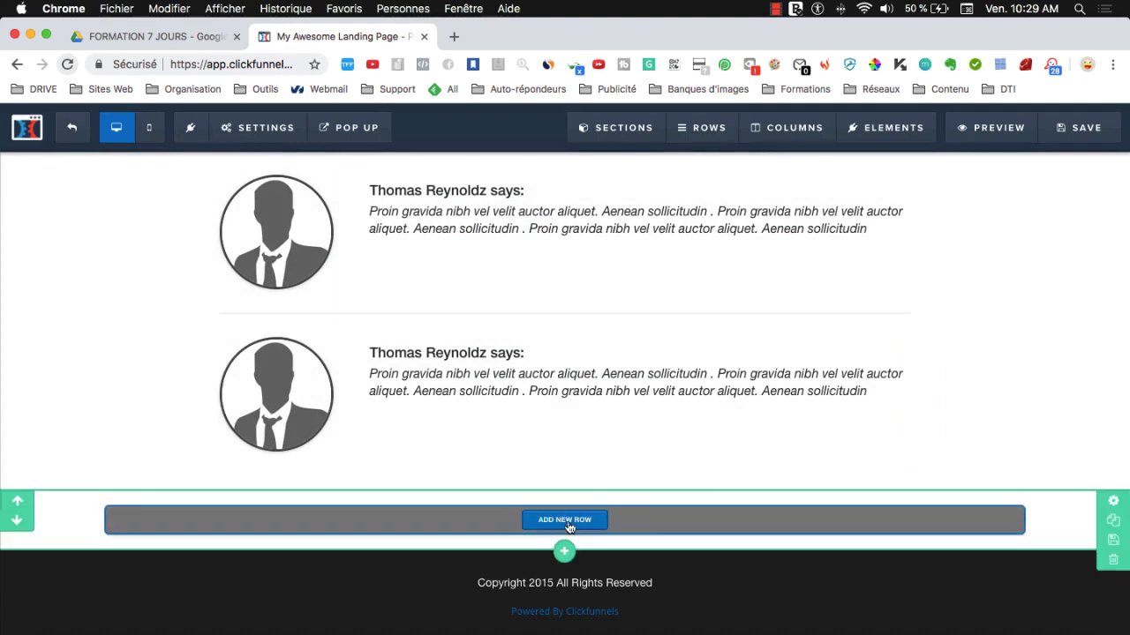
{"action": "left_click", "coordinate": [569, 522]}
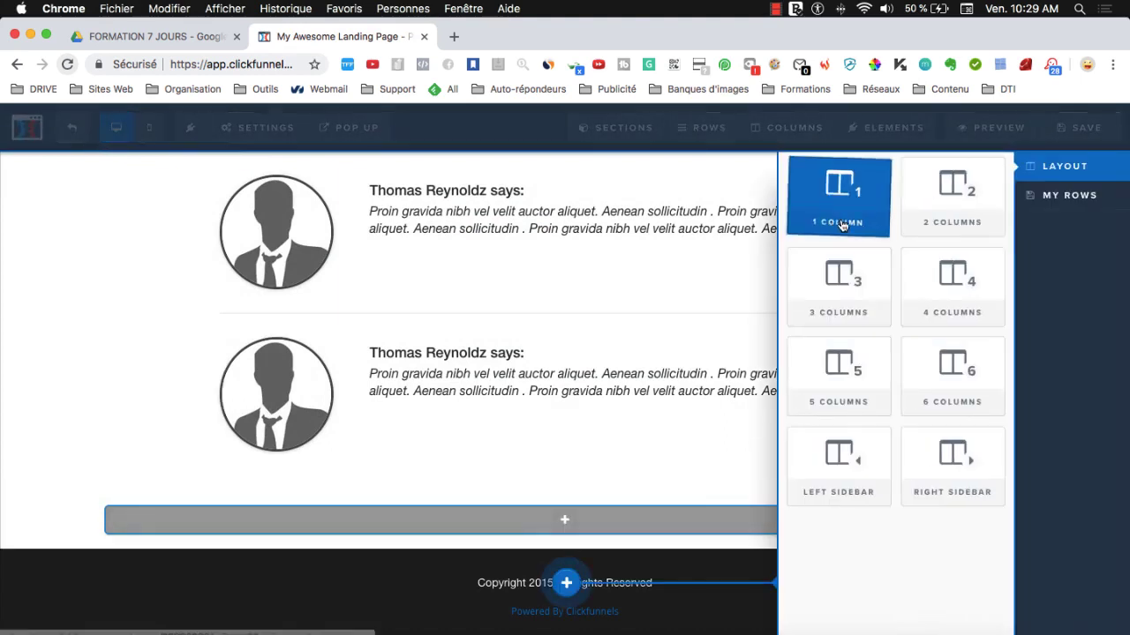
{"action": "left_click", "coordinate": [937, 218]}
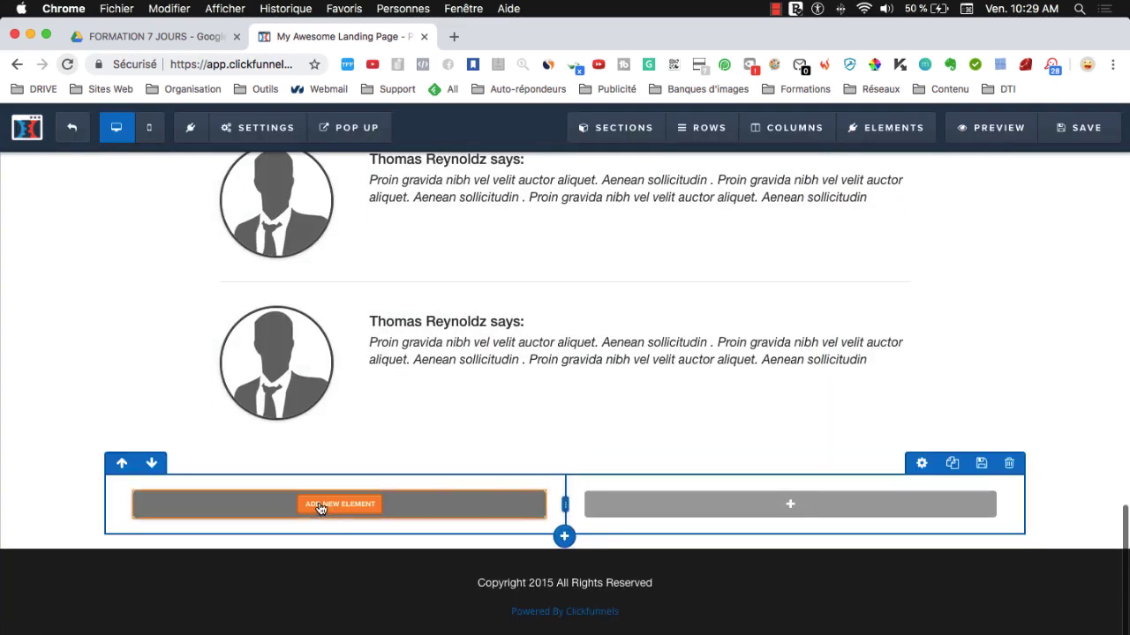
- Insert a Headline element into the new row's left column
{"action": "left_click", "coordinate": [320, 509]}
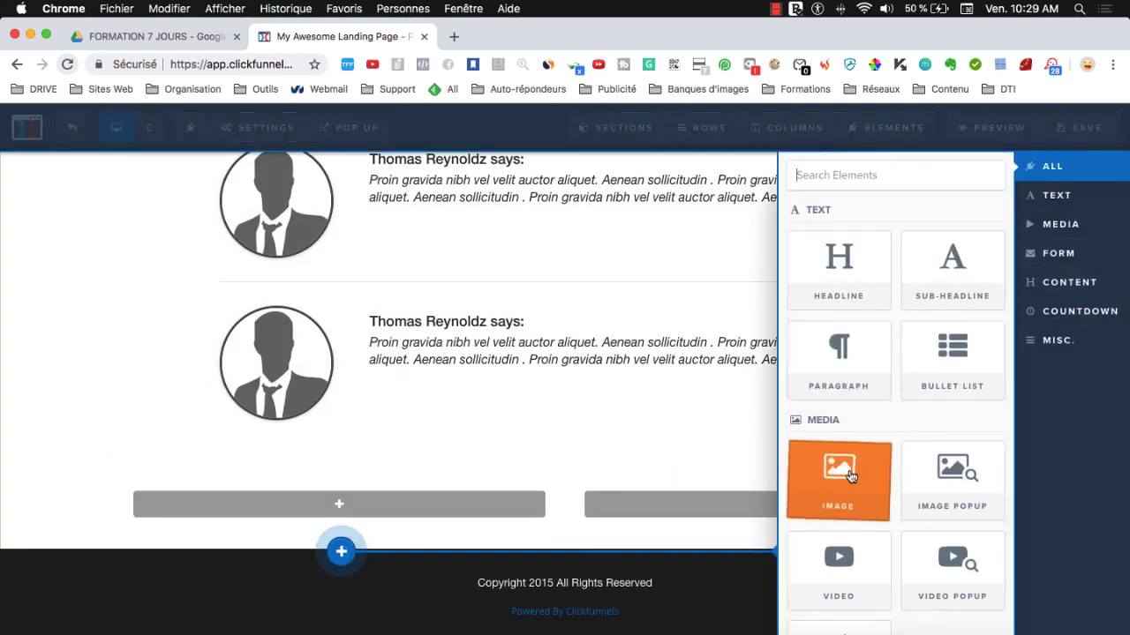
{"action": "scroll", "coordinate": [860, 353], "scroll_direction": "down", "scroll_amount": 3}
{"action": "scroll", "coordinate": [909, 565], "scroll_direction": "down", "scroll_amount": 4}
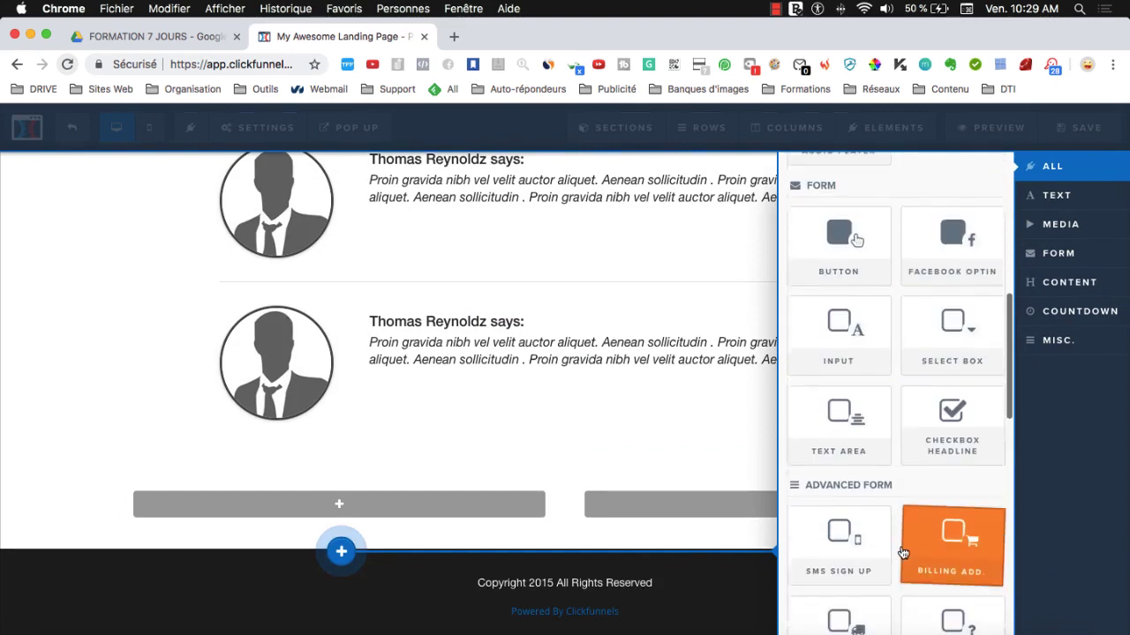
{"action": "scroll", "coordinate": [900, 541], "scroll_direction": "up", "scroll_amount": 7}
{"action": "left_click", "coordinate": [840, 261]}
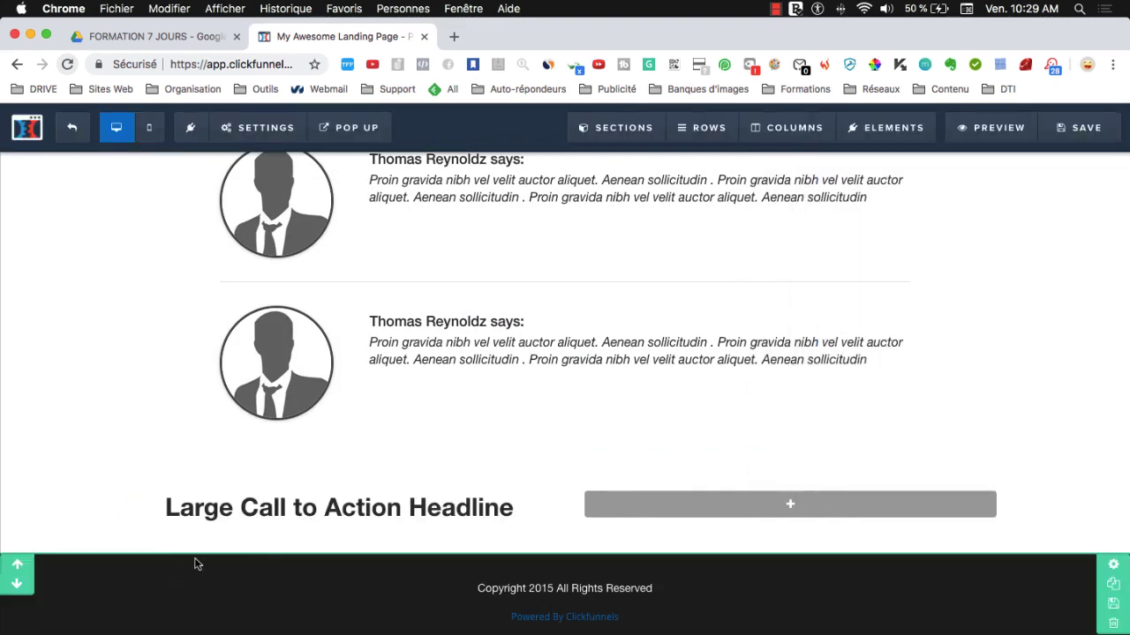
- Overwrite the left-column headline's placeholder text with 'TITRE D'EXEMPLE'
{"action": "double_click", "coordinate": [310, 517]}
{"action": "type", "text": "T"}
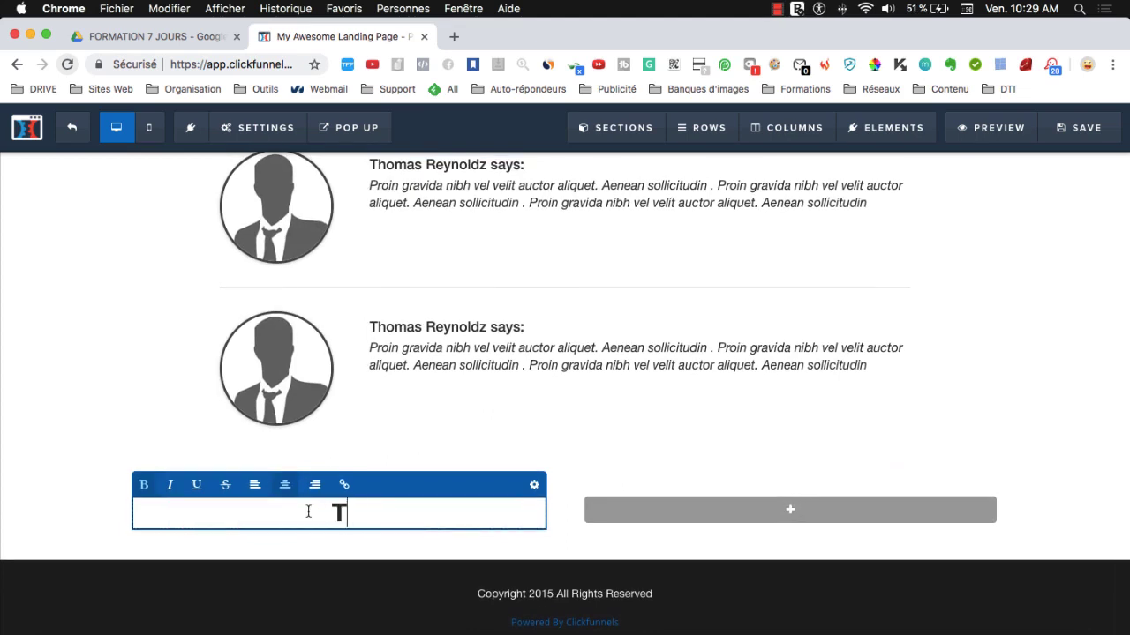
{"action": "type", "text": "ITR"}
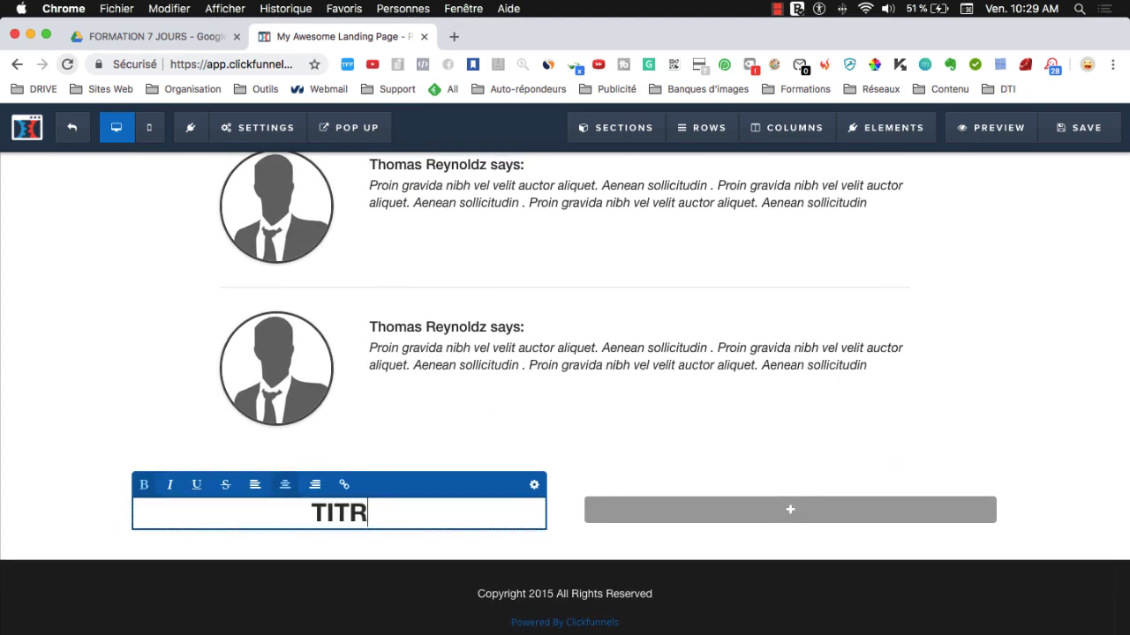
{"action": "type", "text": "E D'EXEMPLE"}
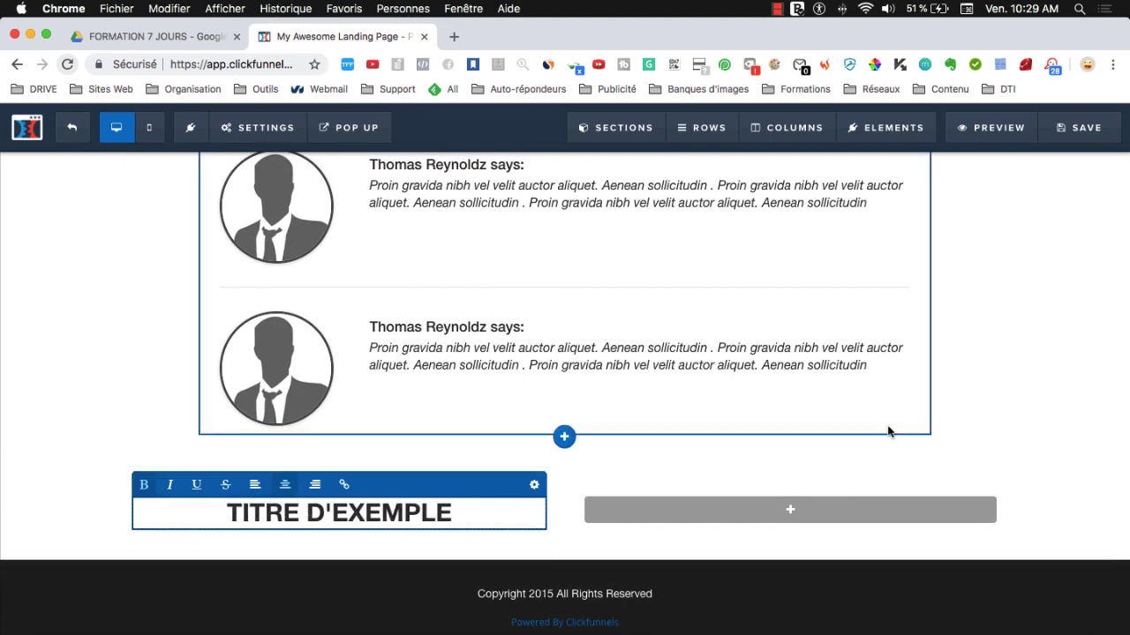
{"action": "left_click", "coordinate": [1044, 431]}
{"action": "scroll", "coordinate": [771, 441], "scroll_direction": "up", "scroll_amount": 2}
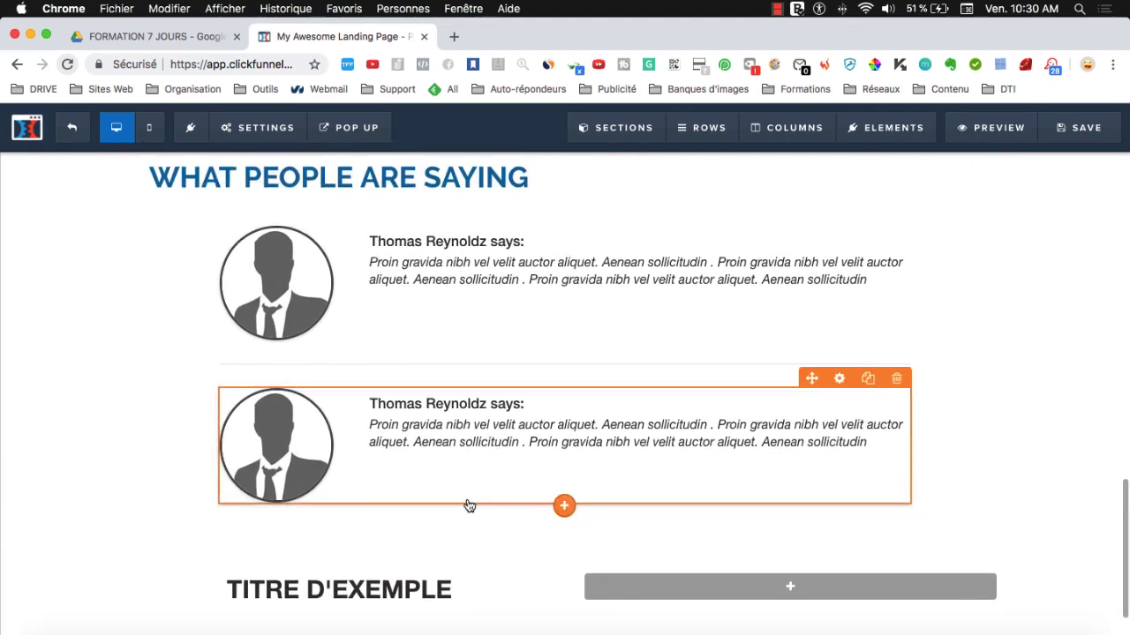
{"action": "scroll", "coordinate": [468, 503], "scroll_direction": "down", "scroll_amount": 2}
{"action": "left_click", "coordinate": [240, 499]}
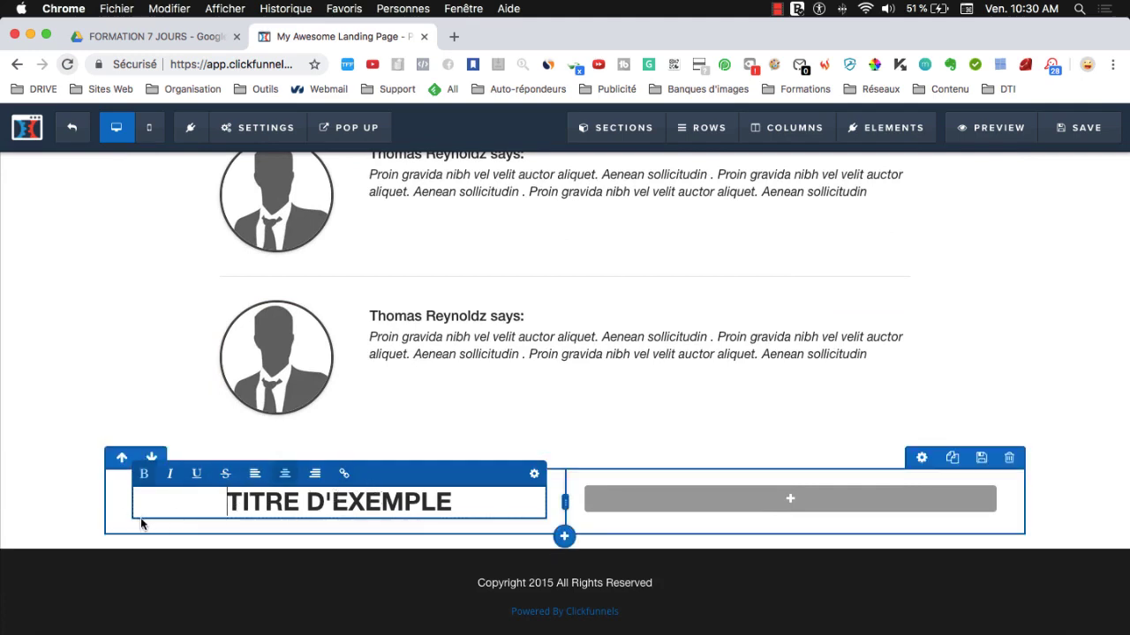
{"action": "left_click", "coordinate": [88, 518]}
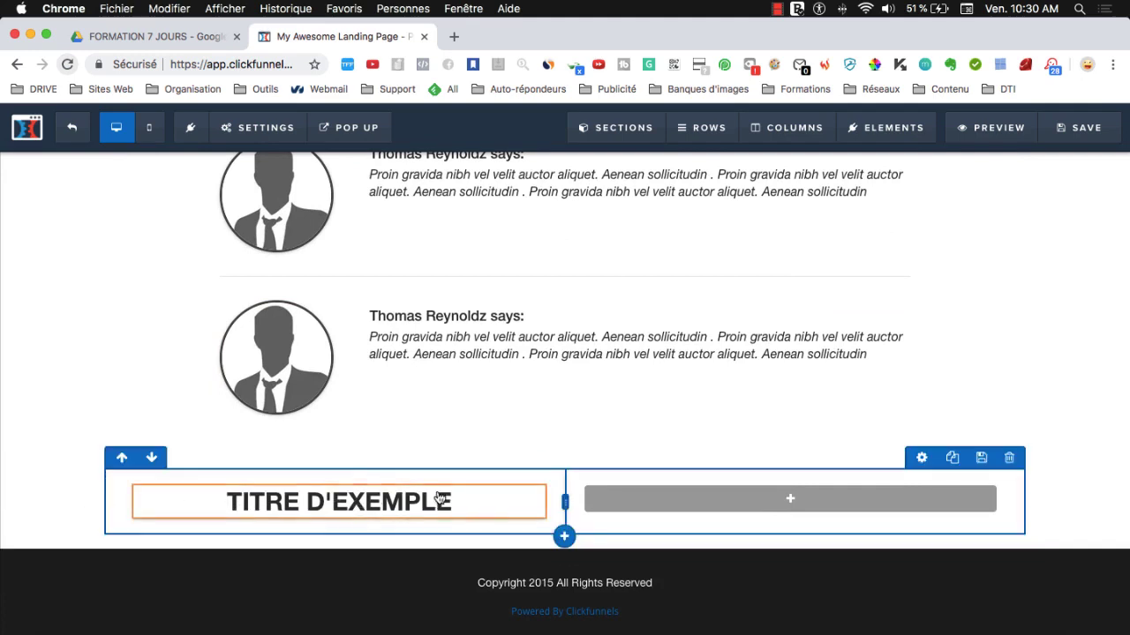
{"action": "mouse_move", "coordinate": [450, 511]}
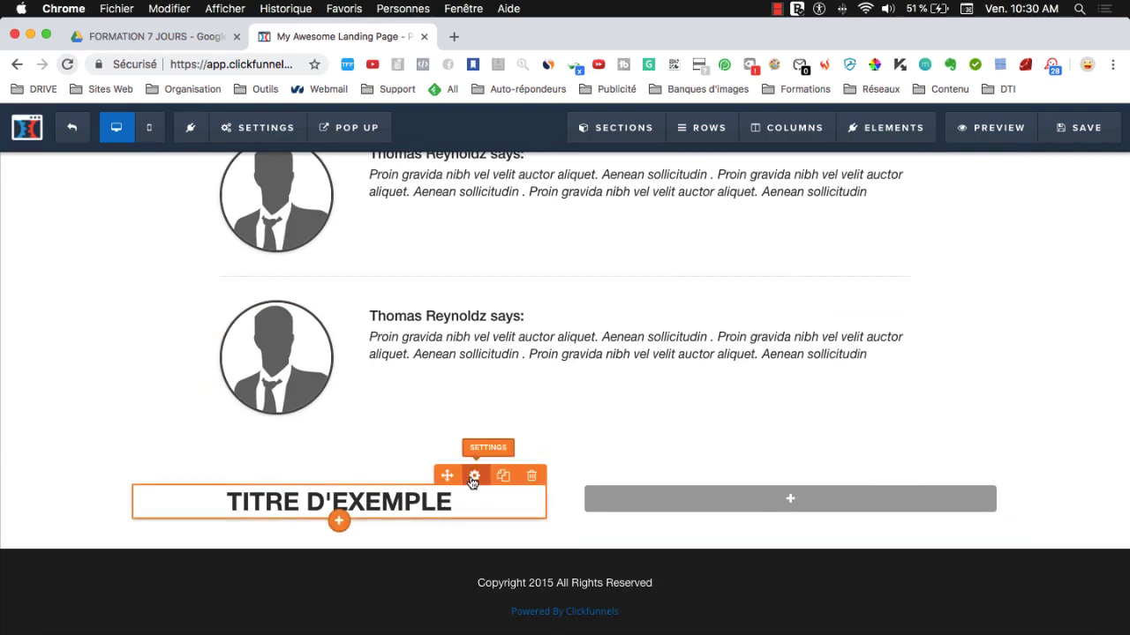
- Review the Arimo size-32 'TITRE D'EXEMPLE' headline's Settings and Advanced options, then close its panel
{"action": "left_click", "coordinate": [474, 476]}
{"action": "scroll", "coordinate": [981, 402], "scroll_direction": "down", "scroll_amount": 3}
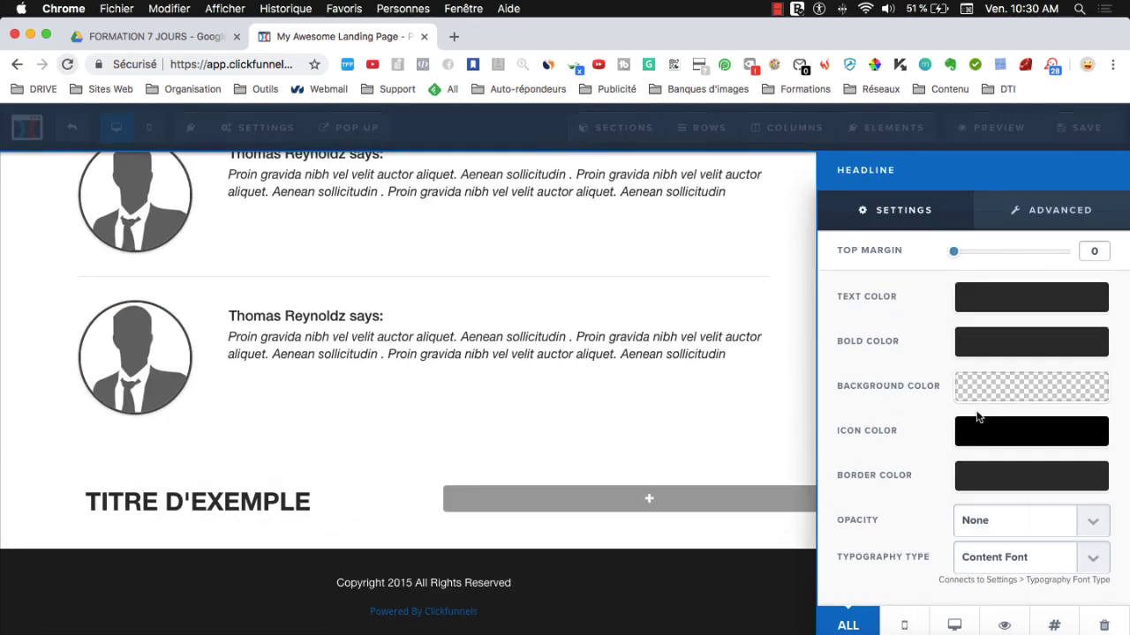
{"action": "scroll", "coordinate": [978, 417], "scroll_direction": "up", "scroll_amount": 3}
{"action": "scroll", "coordinate": [988, 544], "scroll_direction": "down", "scroll_amount": 3}
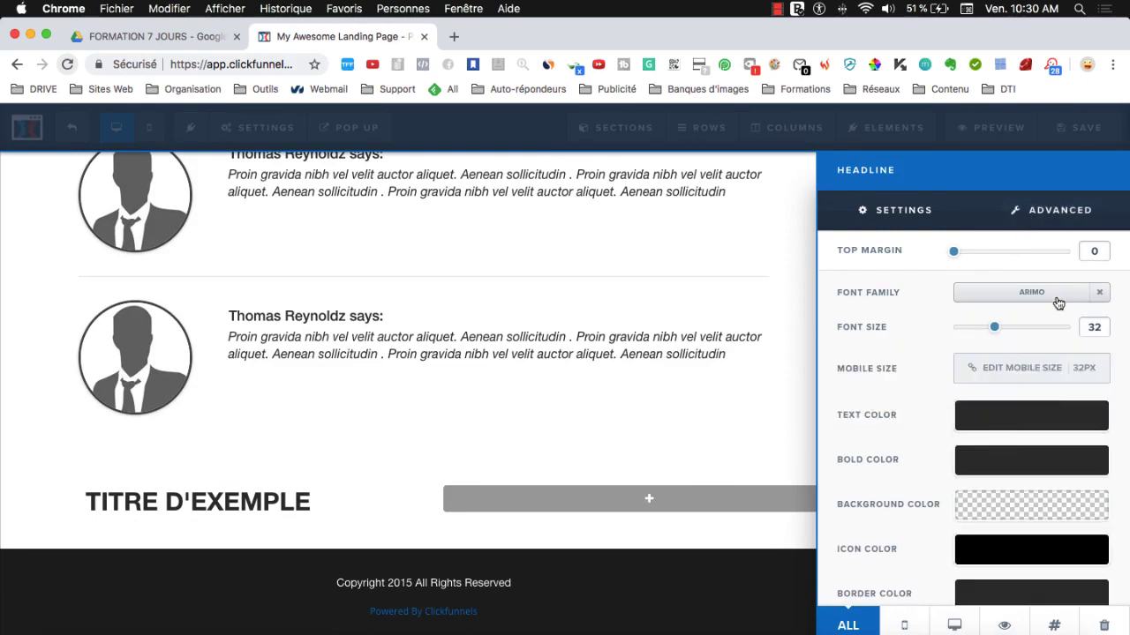
{"action": "left_click", "coordinate": [1060, 210]}
{"action": "scroll", "coordinate": [923, 443], "scroll_direction": "down", "scroll_amount": 3}
{"action": "scroll", "coordinate": [923, 443], "scroll_direction": "up", "scroll_amount": 3}
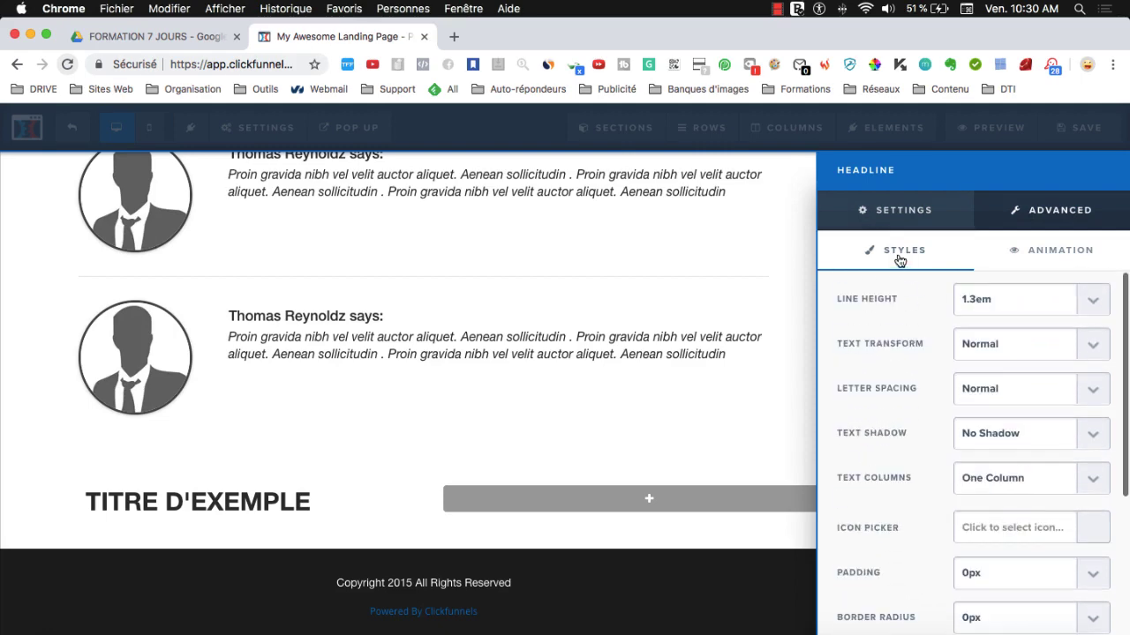
{"action": "left_click", "coordinate": [884, 225]}
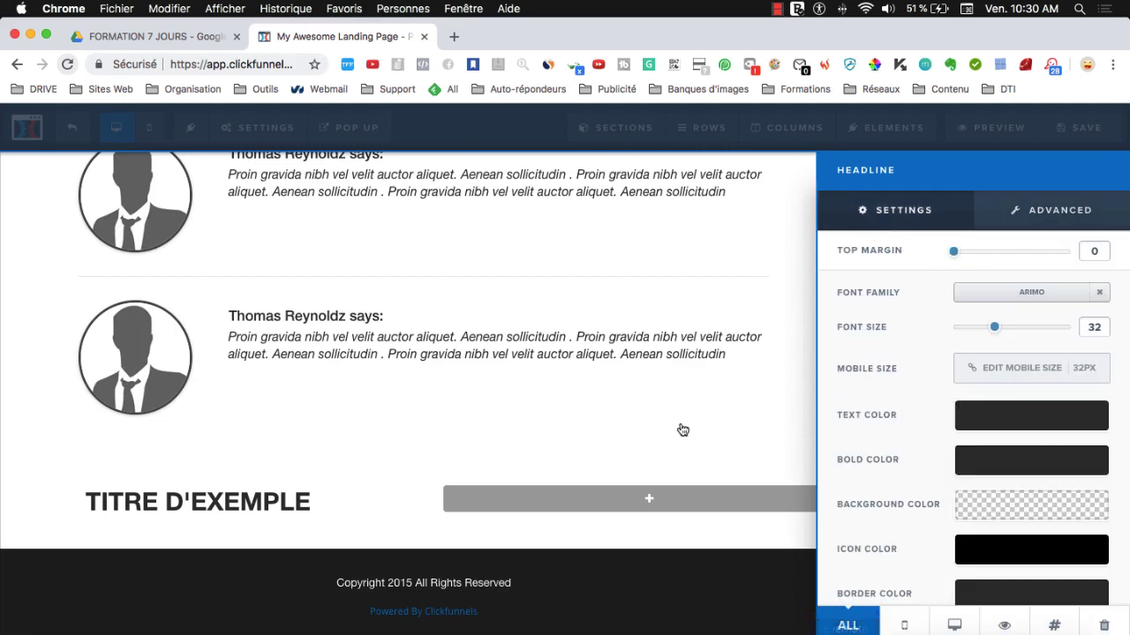
{"action": "left_click", "coordinate": [550, 524]}
{"action": "scroll", "coordinate": [719, 398], "scroll_direction": "up", "scroll_amount": 10}
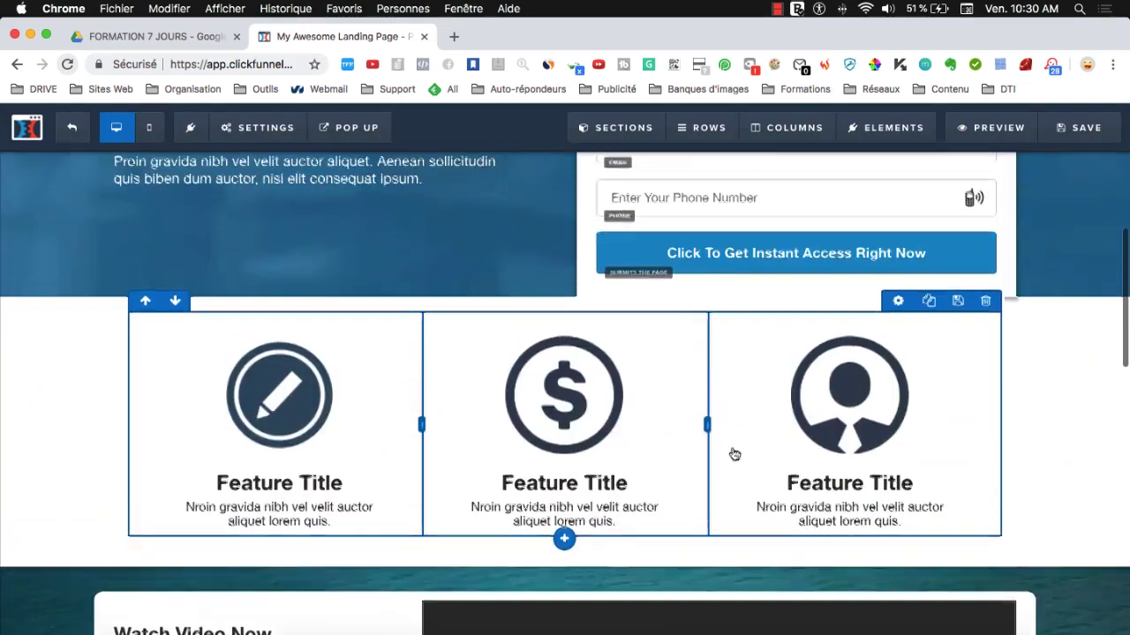
- Select both English hero headline lines and type 'DÉCOUVREZ NOS SERVICES' over them
{"action": "scroll", "coordinate": [735, 455], "scroll_direction": "up", "scroll_amount": 5}
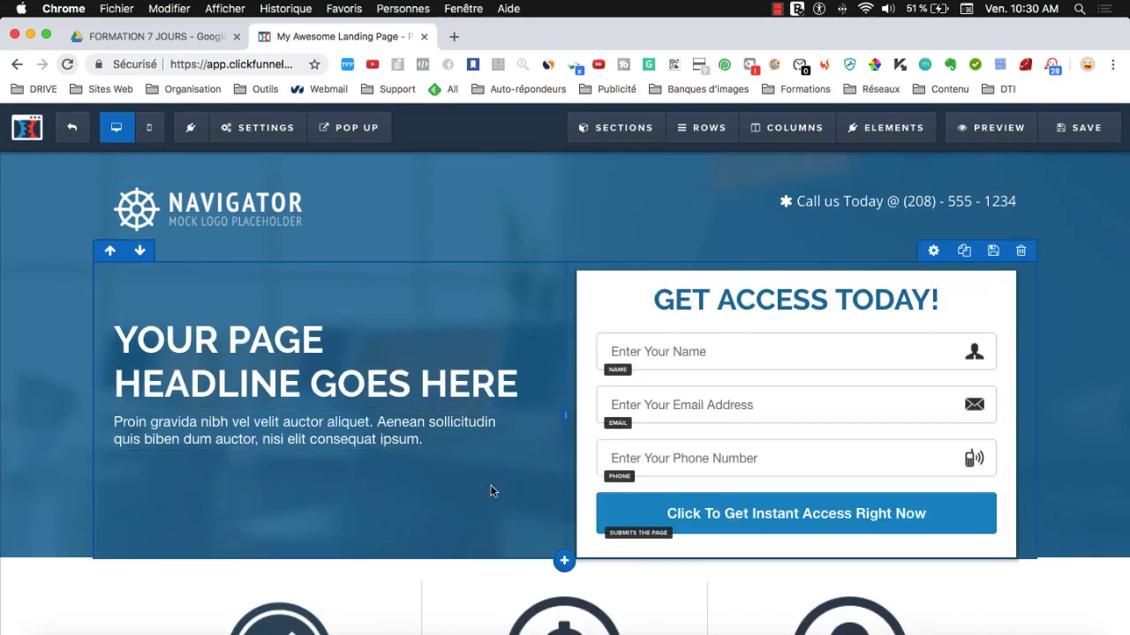
{"action": "scroll", "coordinate": [492, 492], "scroll_direction": "down", "scroll_amount": 1}
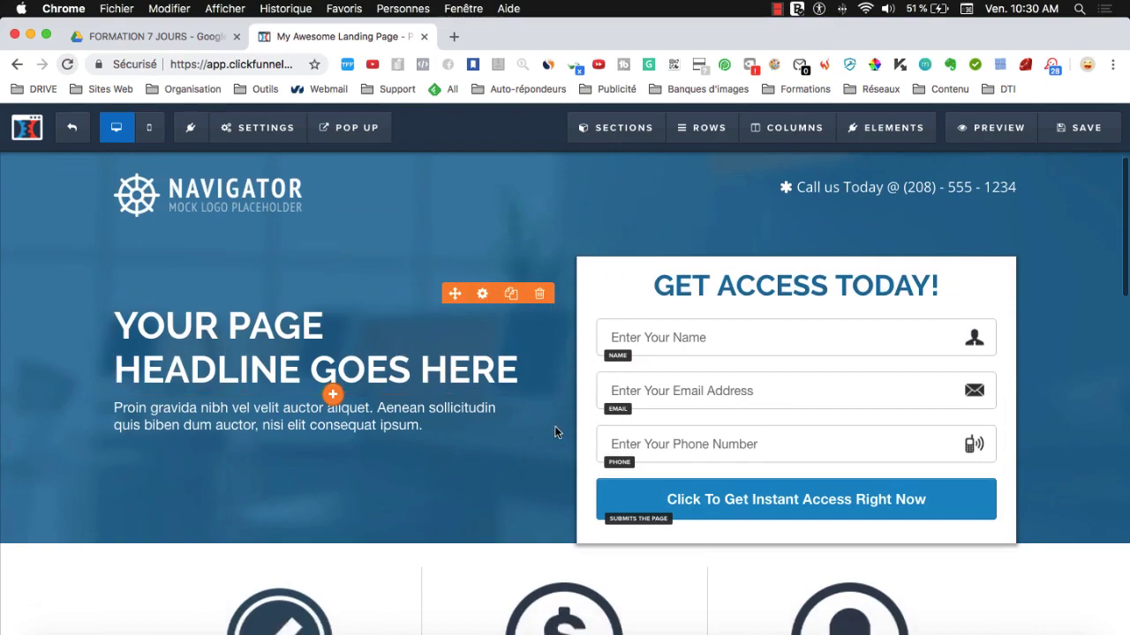
{"action": "scroll", "coordinate": [554, 432], "scroll_direction": "down", "scroll_amount": 2}
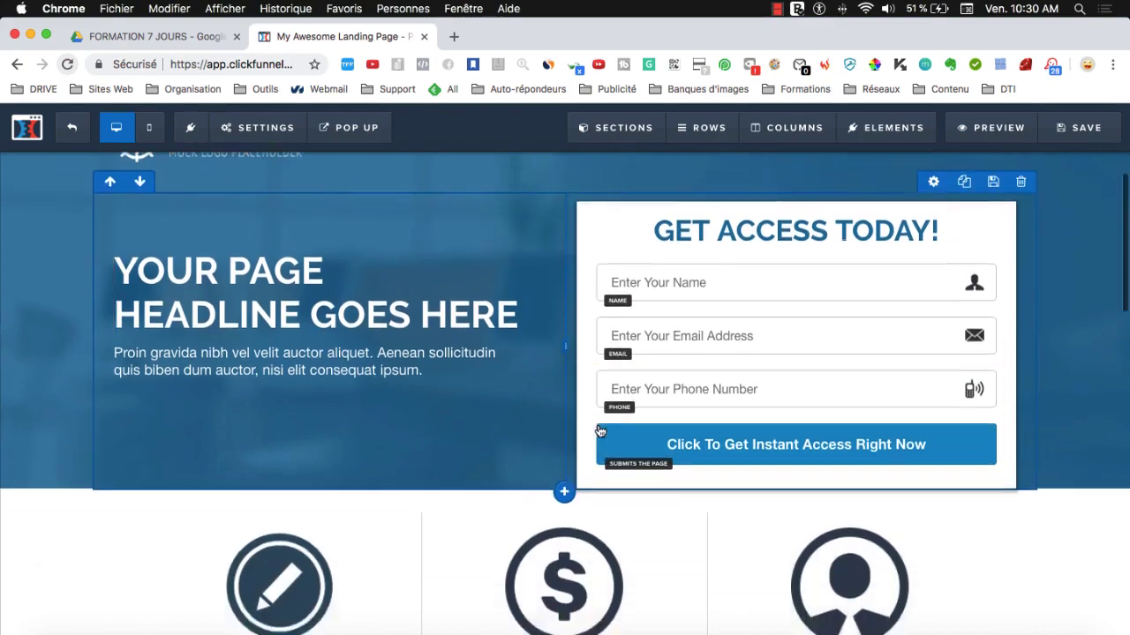
{"action": "scroll", "coordinate": [597, 430], "scroll_direction": "down", "scroll_amount": 10}
{"action": "scroll", "coordinate": [641, 456], "scroll_direction": "up", "scroll_amount": 12}
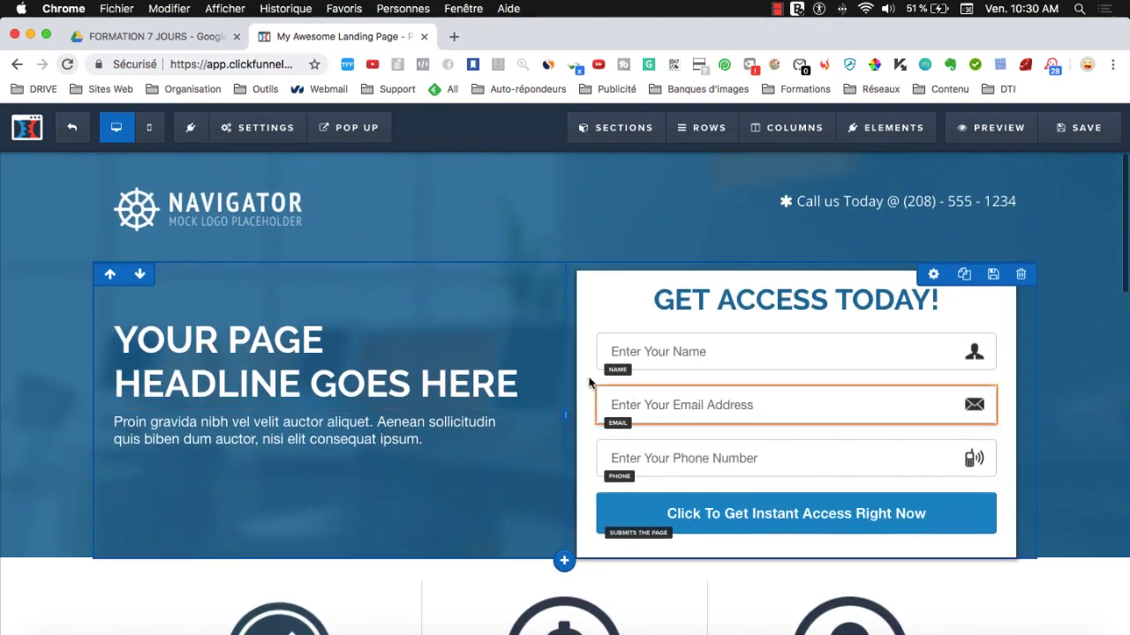
{"action": "scroll", "coordinate": [205, 340], "scroll_direction": "down", "scroll_amount": 1}
{"action": "left_click", "coordinate": [179, 319]}
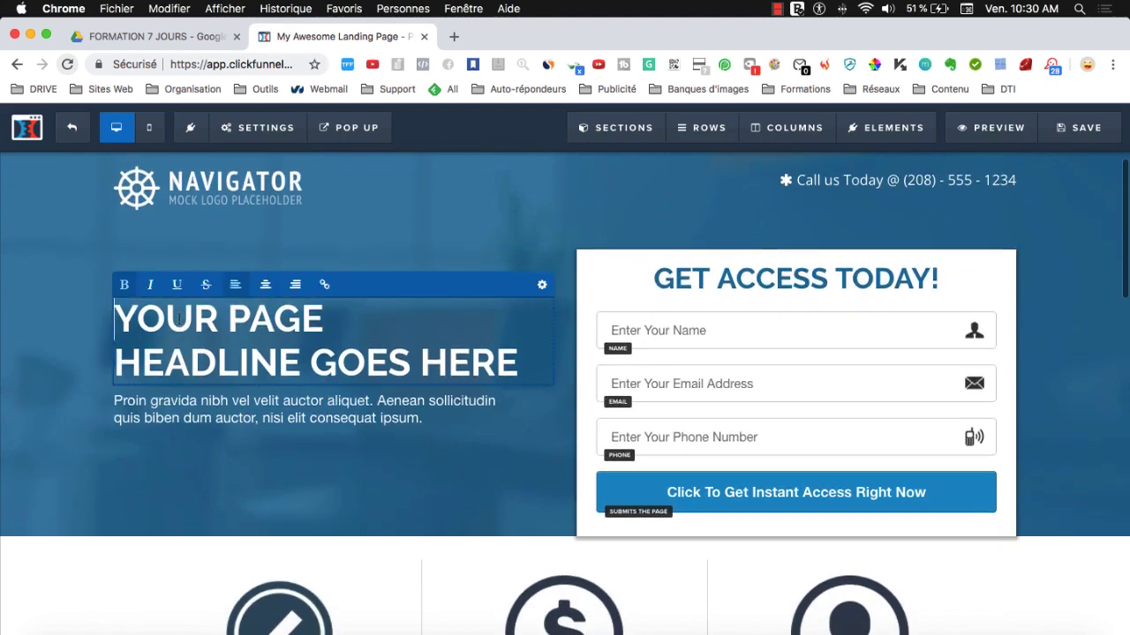
{"action": "triple_click", "coordinate": [179, 319]}
{"action": "triple_click", "coordinate": [227, 345]}
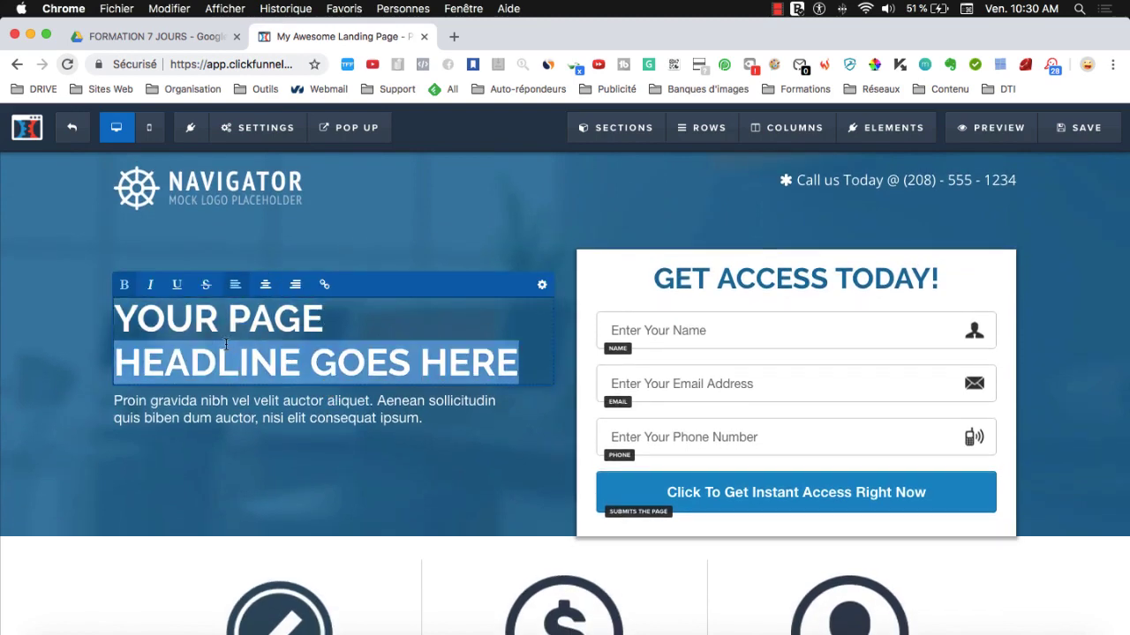
{"action": "key", "text": "super+a"}
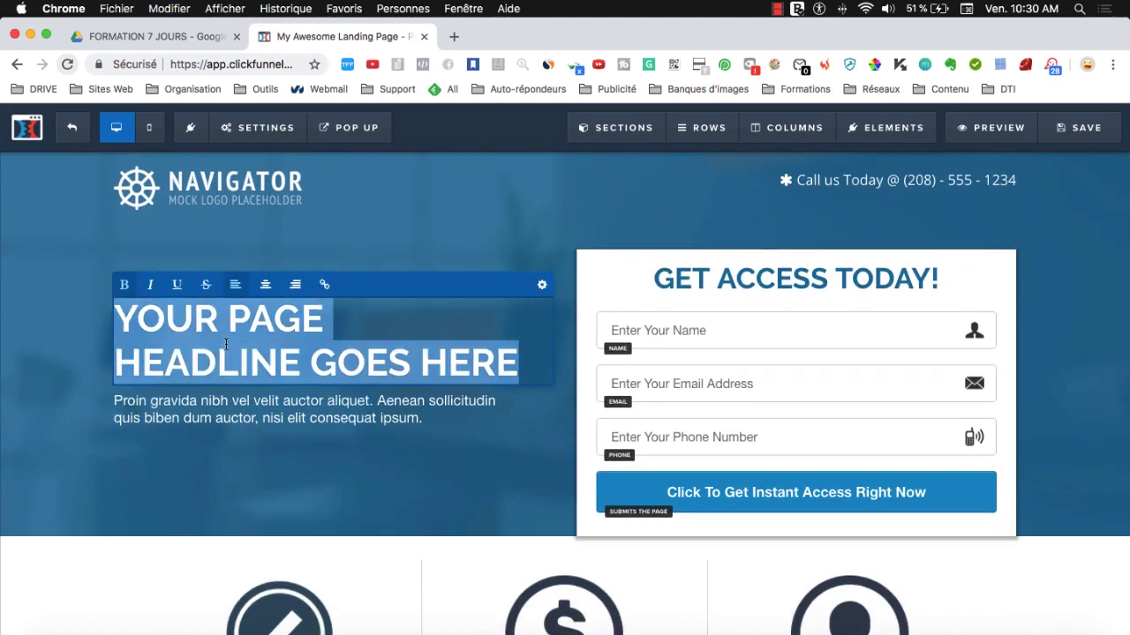
{"action": "type", "text": "D\""}
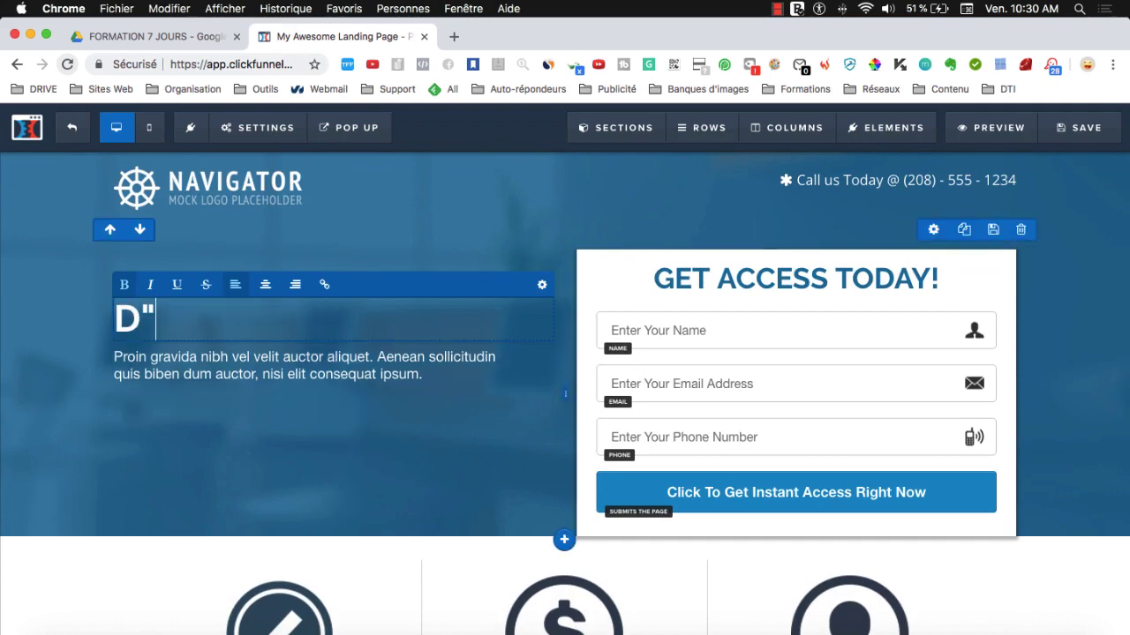
{"action": "type", "text": "ÉCOUVREZ NO"}
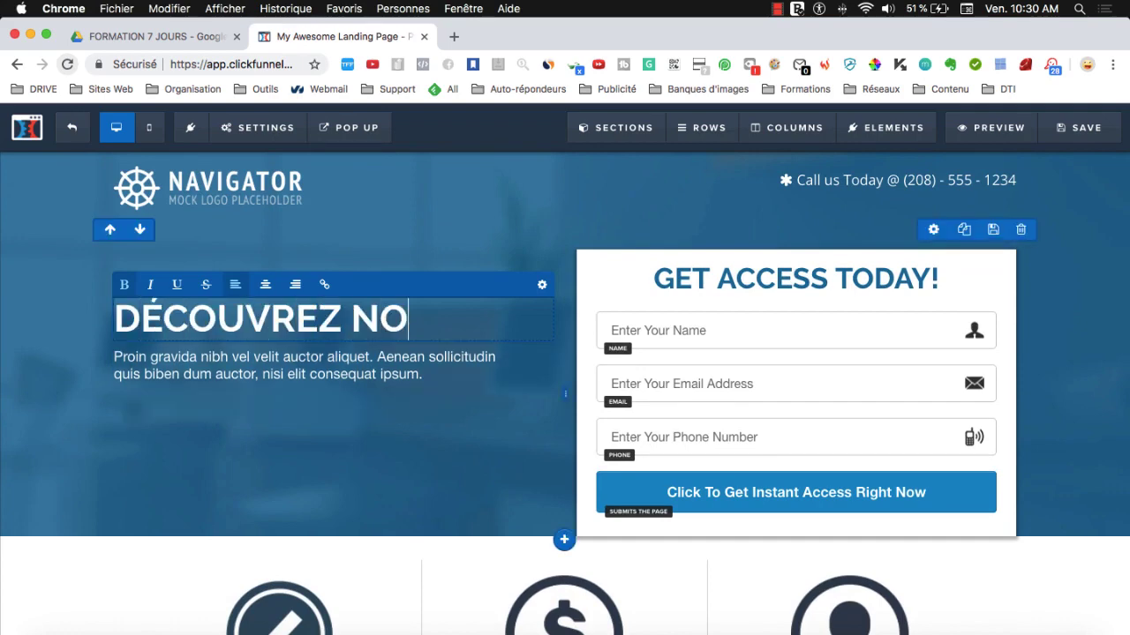
{"action": "key", "text": "BackSpace"}
{"action": "type", "text": "OS SERV"}
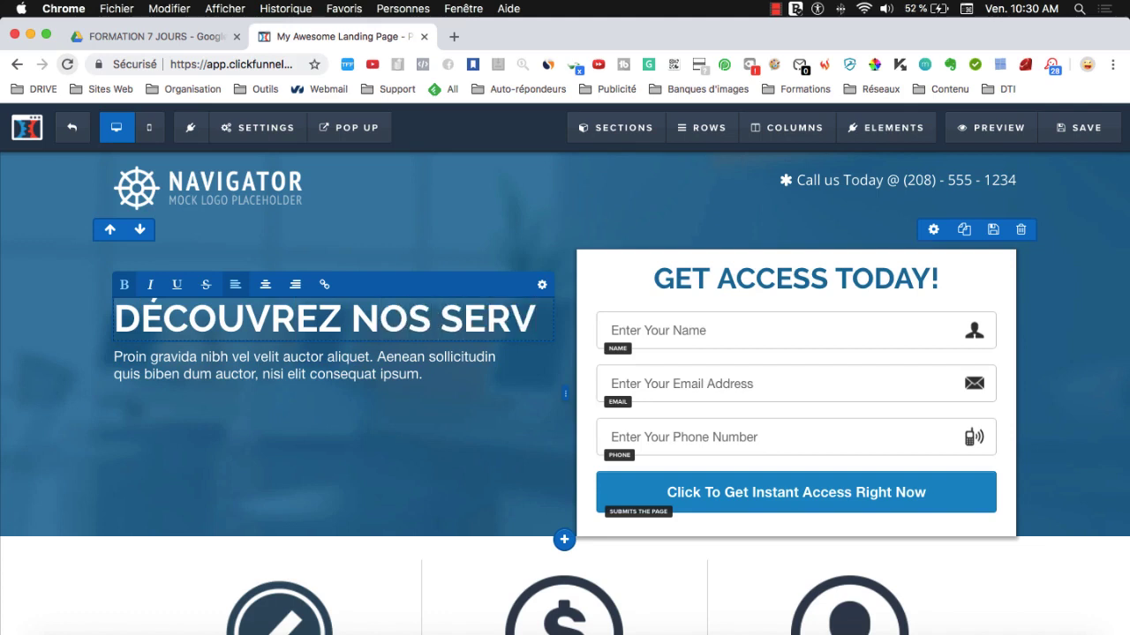
{"action": "type", "text": "ICES"}
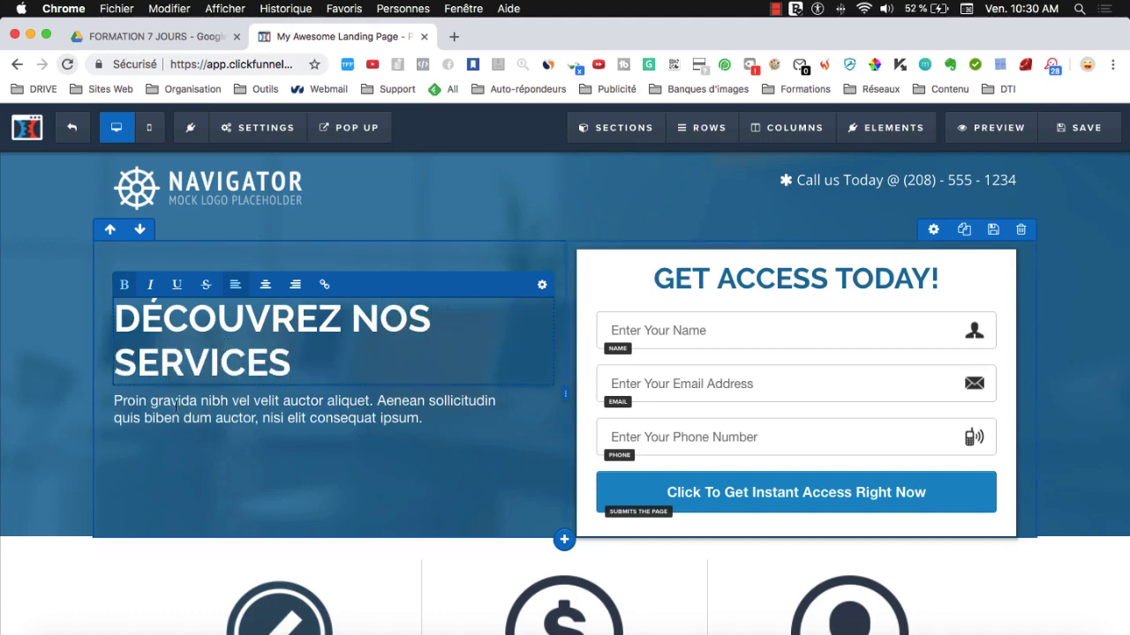
- Replace the placeholder paragraph with 'Entrez vos coordonnées pour recevoir notre brochure…' about the consulting services
{"action": "triple_click", "coordinate": [176, 404]}
{"action": "key", "text": "super+a"}
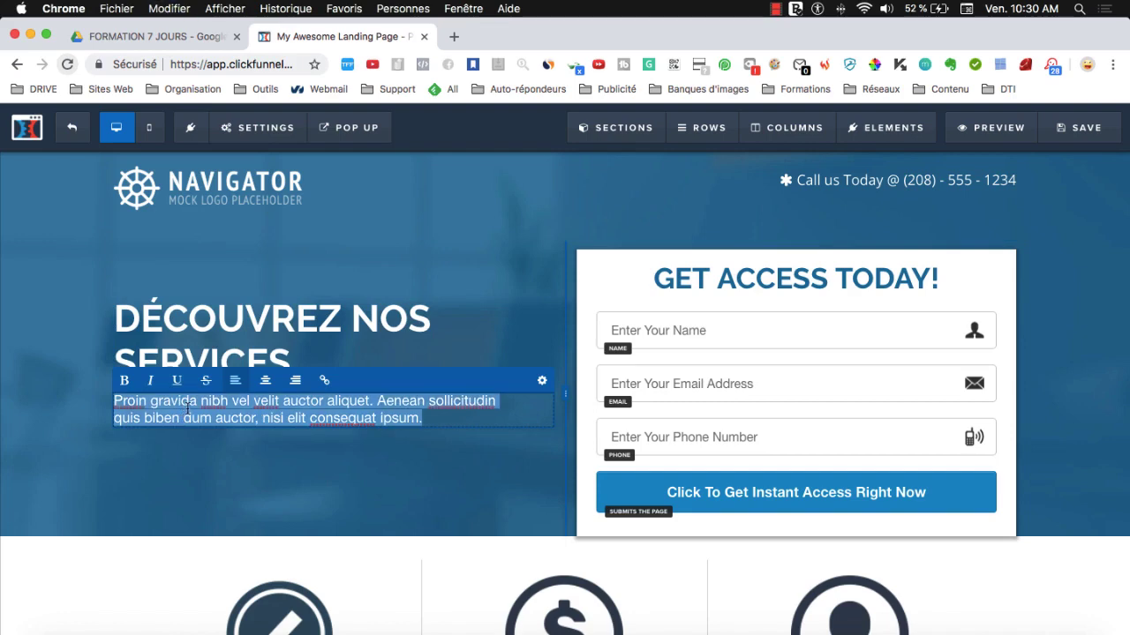
{"action": "key", "text": "BackSpace"}
{"action": "type", "text": "N"}
{"action": "key", "text": "BackSpace"}
{"action": "type", "text": "ENTRE"}
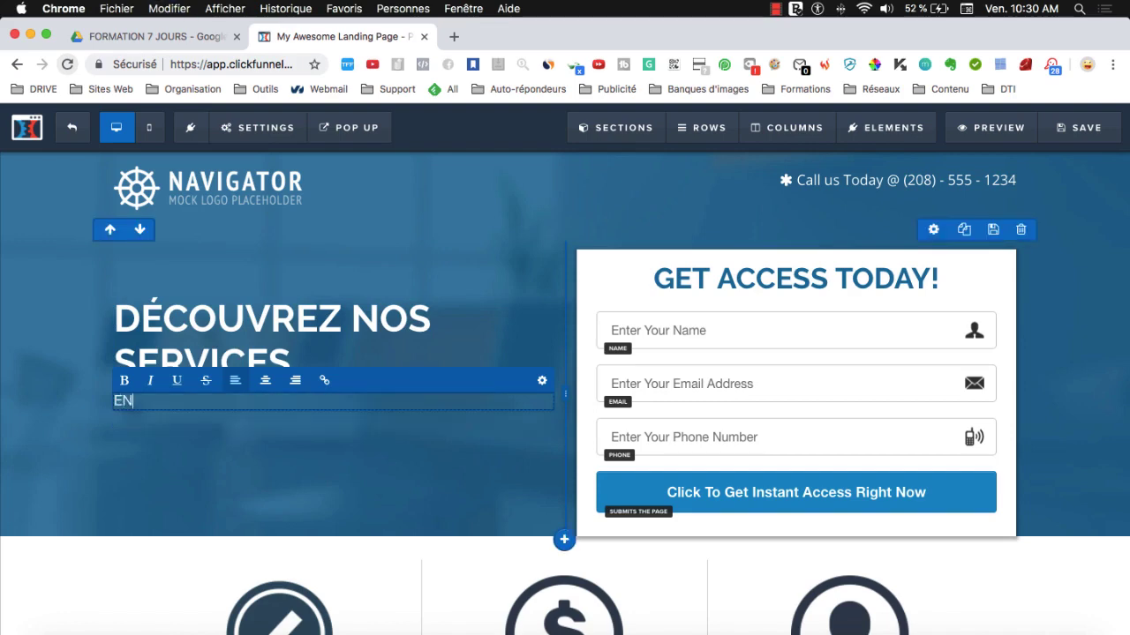
{"action": "key", "text": "BackSpace"}
{"action": "key", "text": "BackSpace"}
{"action": "type", "text": "trez vo"}
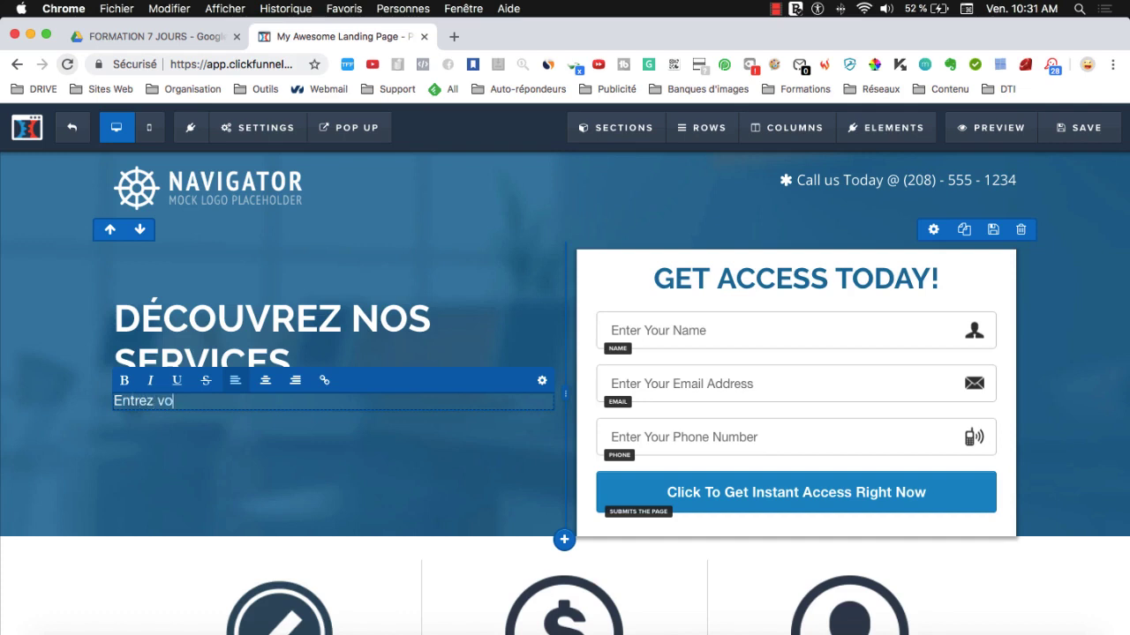
{"action": "type", "text": "s coordonnées "}
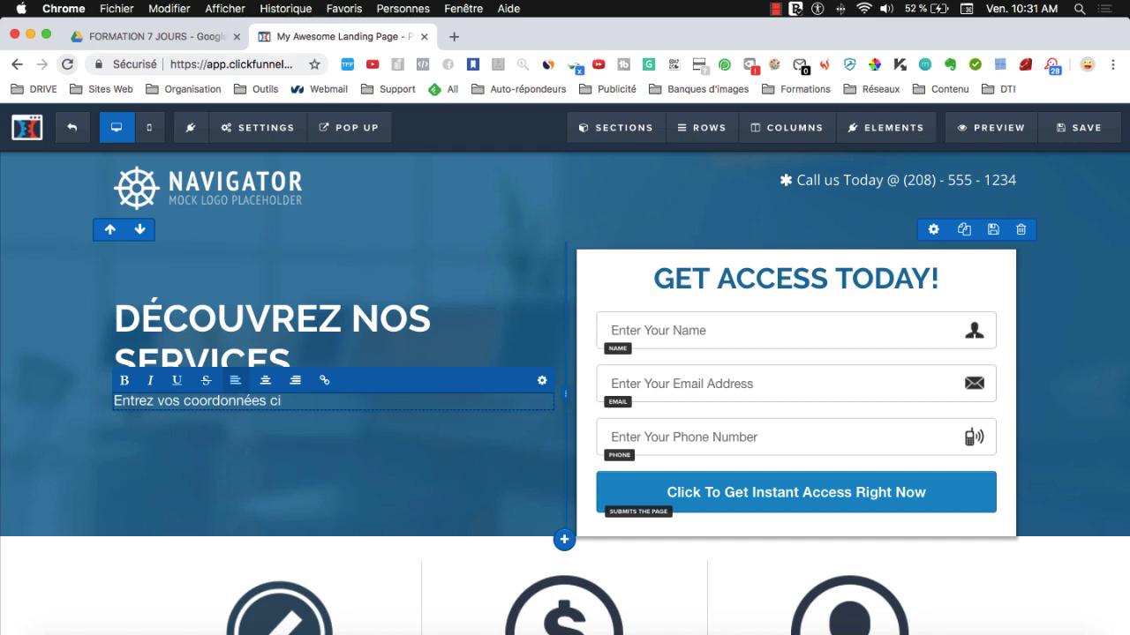
{"action": "type", "text": "ci"}
{"action": "key", "text": "BackSpace"}
{"action": "key", "text": "BackSpace"}
{"action": "type", "text": "pour recevoir notre brochure et"}
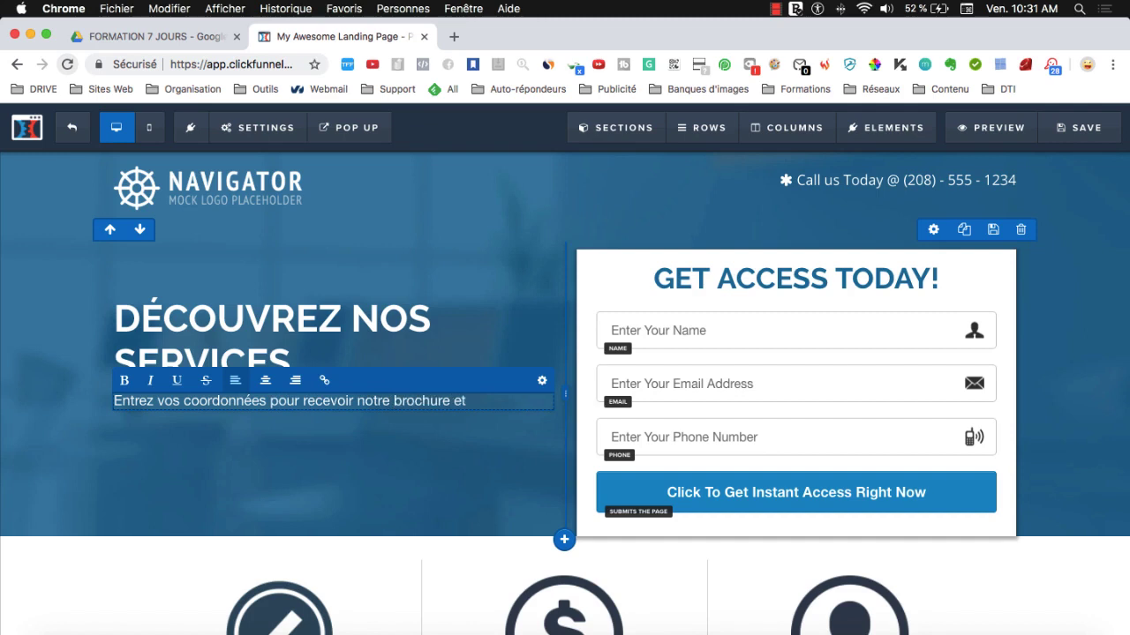
{"action": "type", "text": " être tenu aux courant de"}
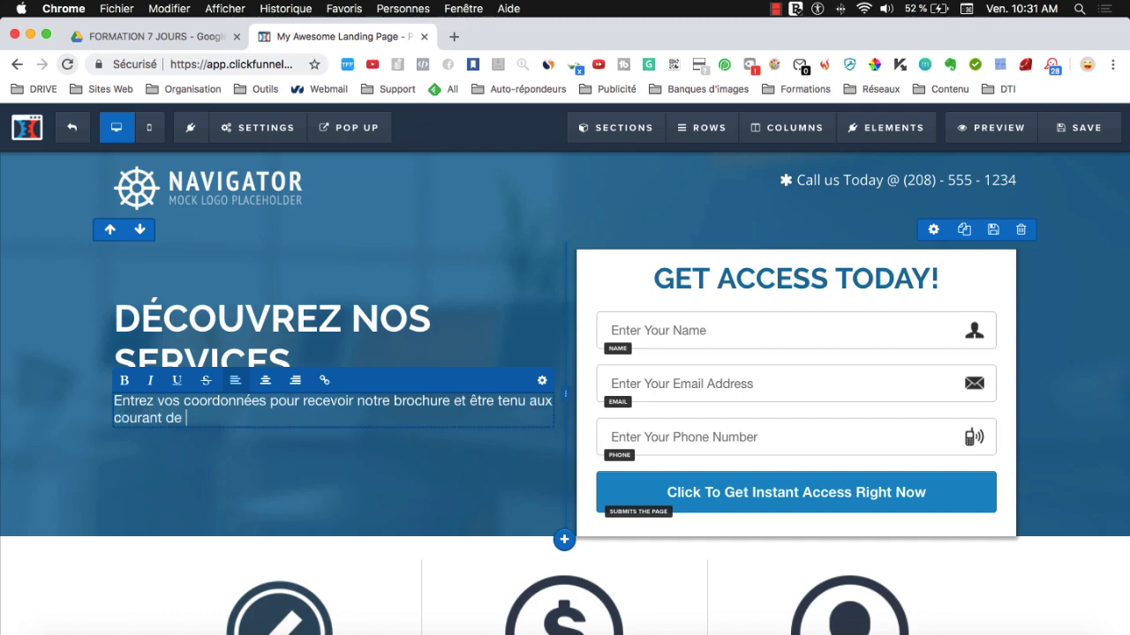
{"action": "type", "text": "s mises sur nos pr"}
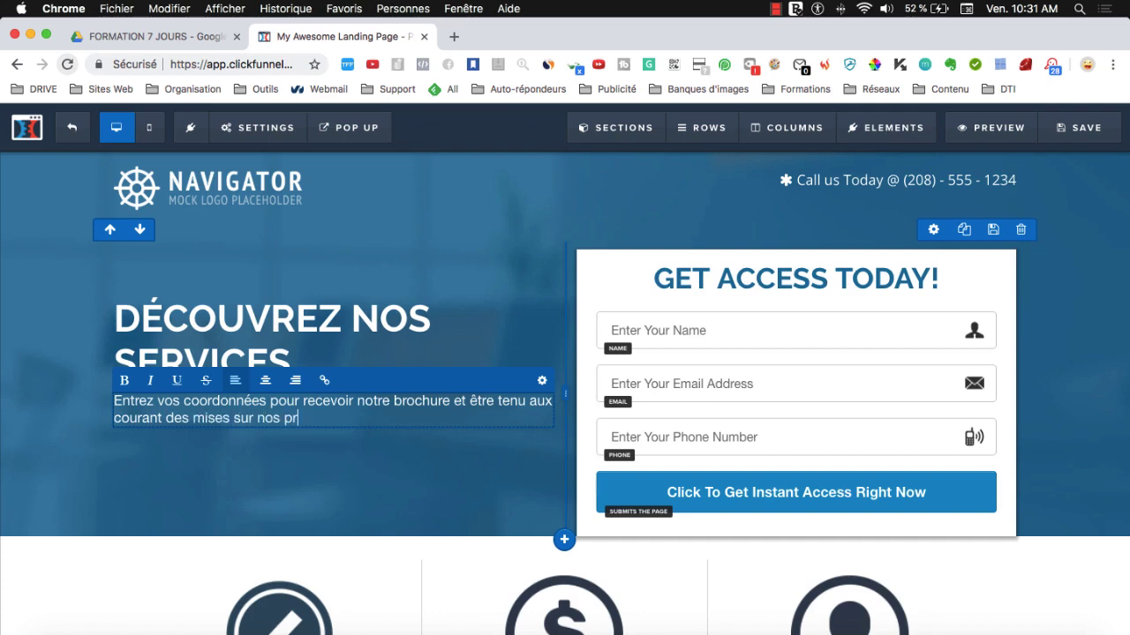
{"action": "type", "text": "ostations de consult"}
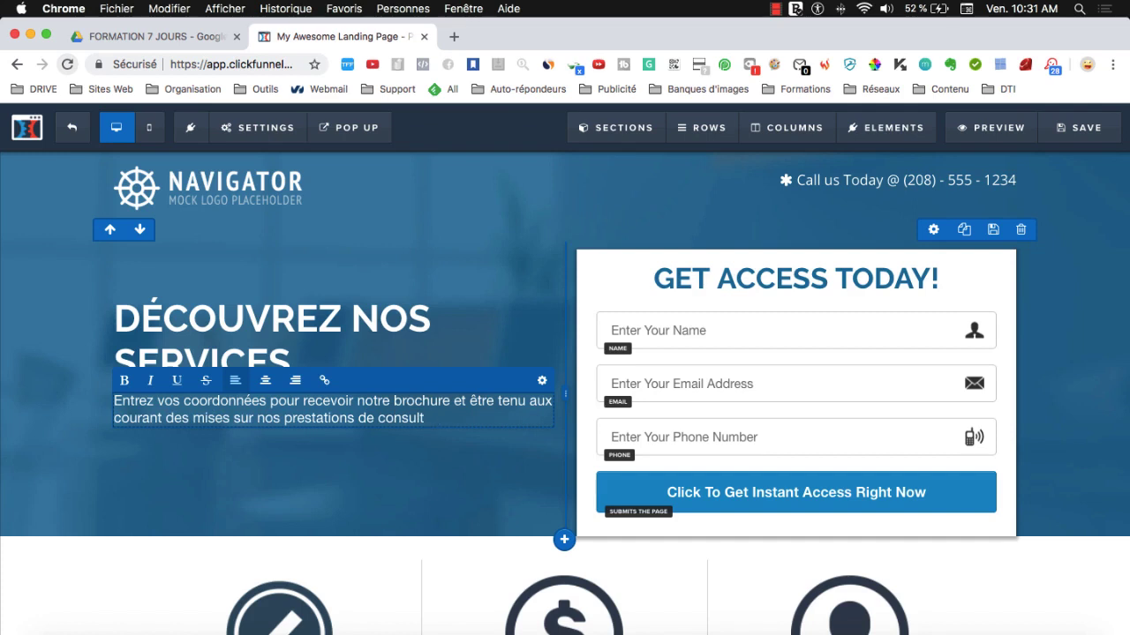
{"action": "type", "text": "uign"}
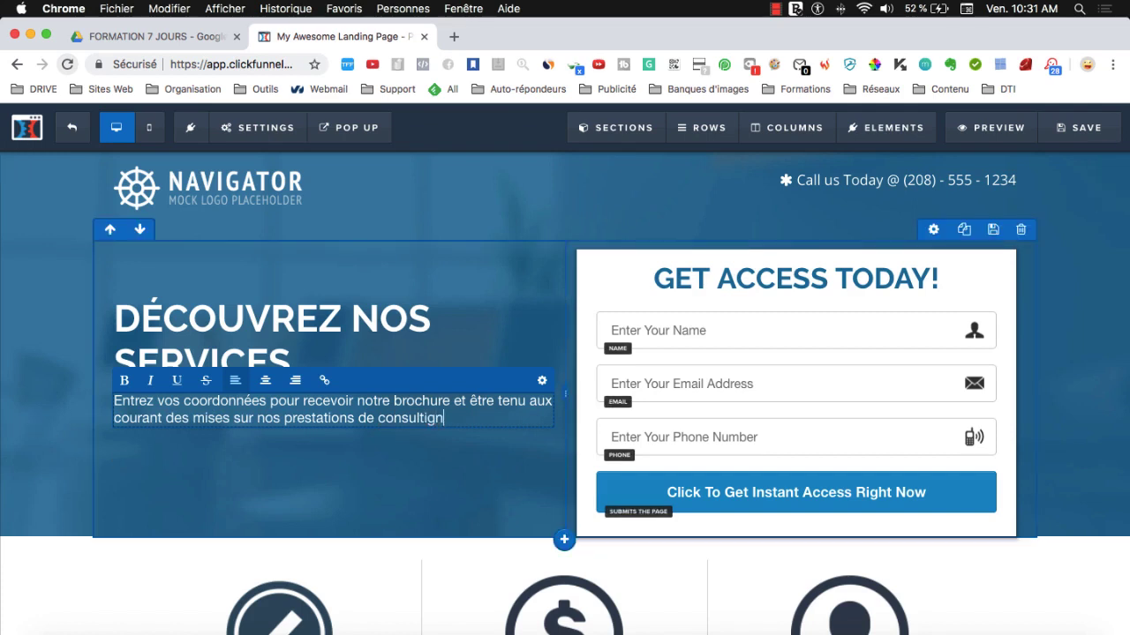
{"action": "key", "text": "BackSpace"}
{"action": "key", "text": "BackSpace"}
{"action": "key", "text": "BackSpace"}
- End the paragraph with 'consulting' and select the GET ACCESS TODAY! form heading
{"action": "type", "text": "ing"}
{"action": "left_click", "coordinate": [217, 504]}
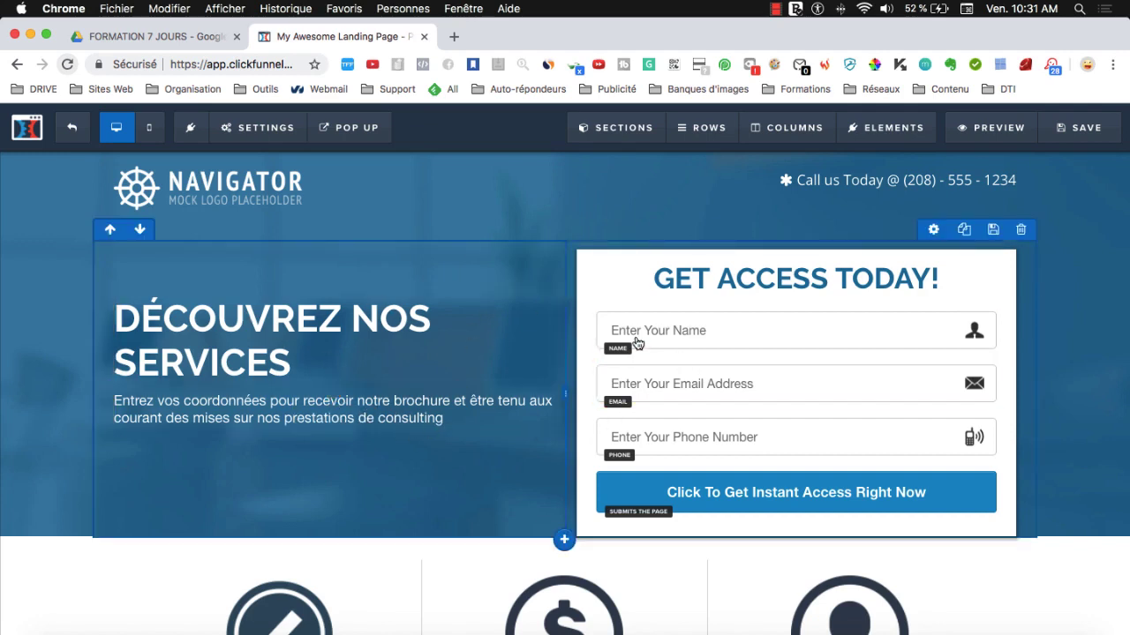
{"action": "left_click", "coordinate": [691, 284]}
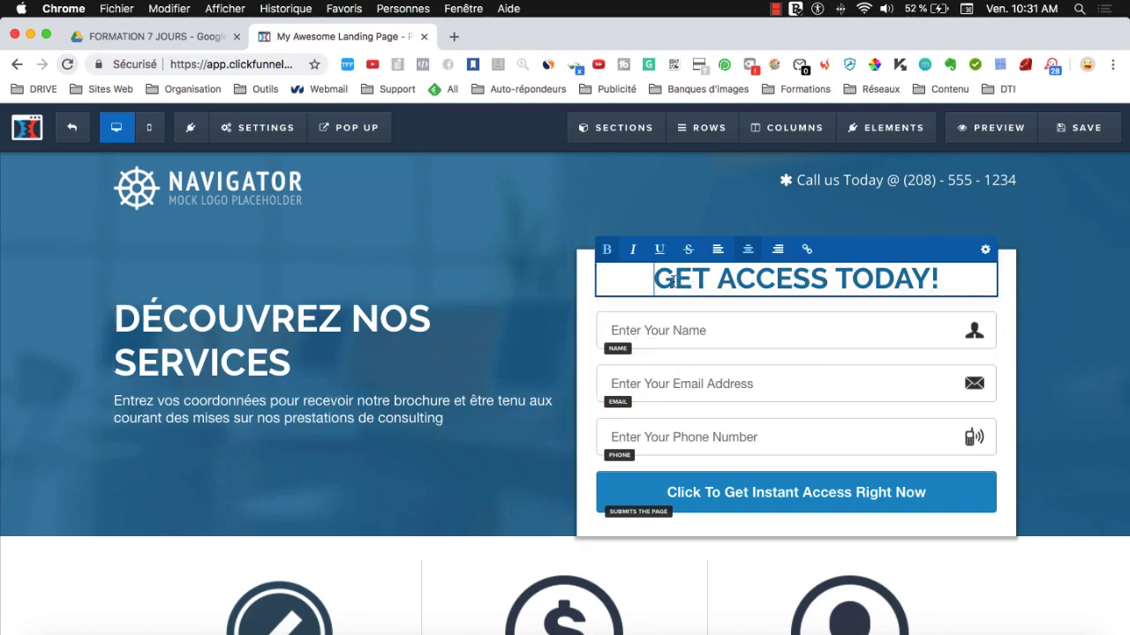
{"action": "left_click_drag", "start_coordinate": [653, 279], "coordinate": [958, 284]}
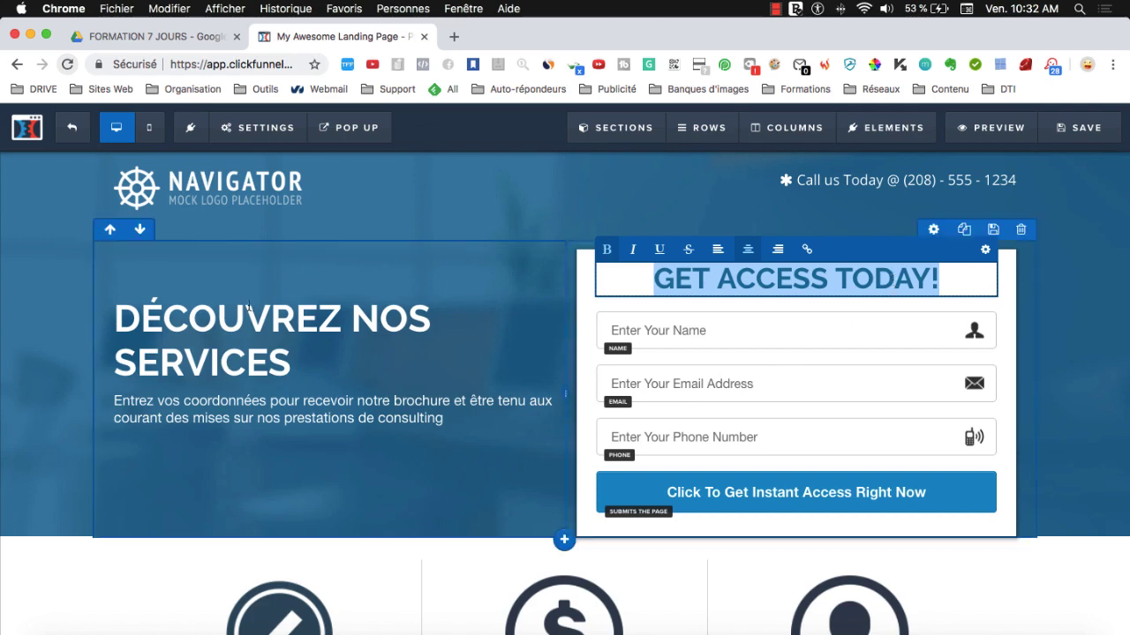
- Leave the form heading unchanged and select the whole DÉCOUVREZ NOS SERVICES headline
{"action": "left_click", "coordinate": [248, 336]}
{"action": "left_click", "coordinate": [298, 364]}
{"action": "left_click_drag", "start_coordinate": [298, 364], "coordinate": [125, 307]}
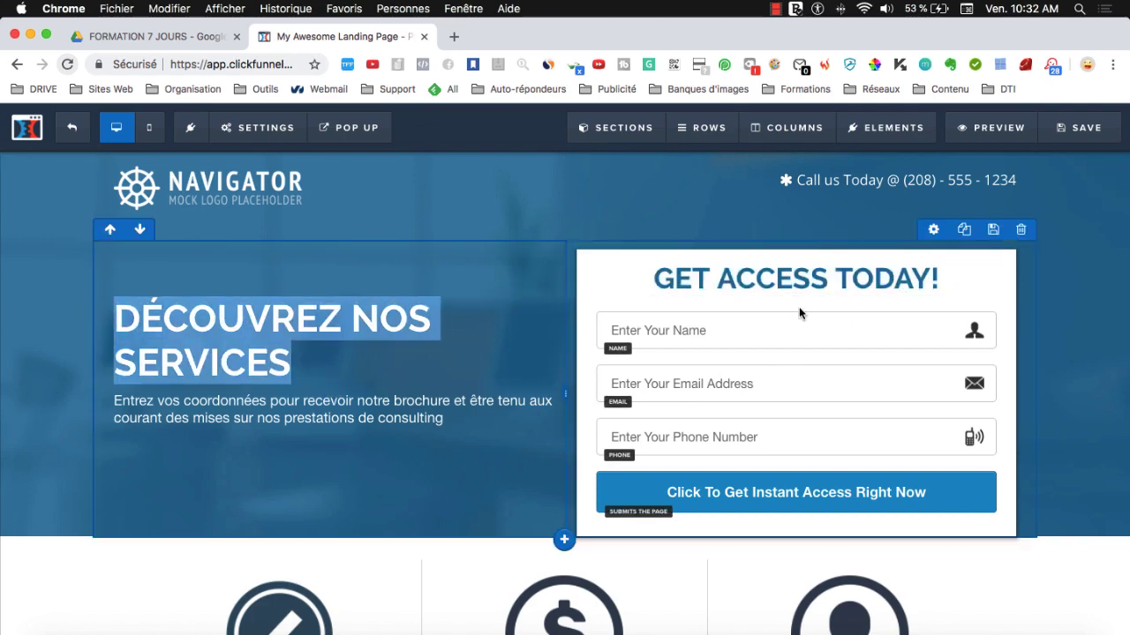
- Type 'DEVENEZ CONSULTANT' as the hero headline and select the intro paragraph below it
{"action": "left_click", "coordinate": [357, 353]}
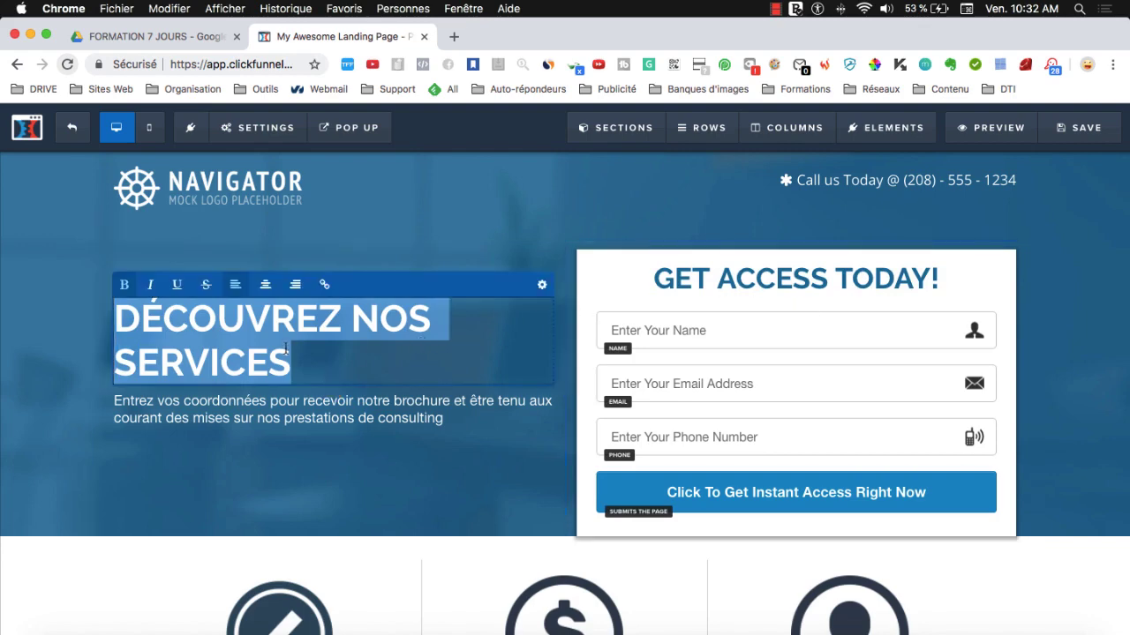
{"action": "type", "text": "DEVENEZ"}
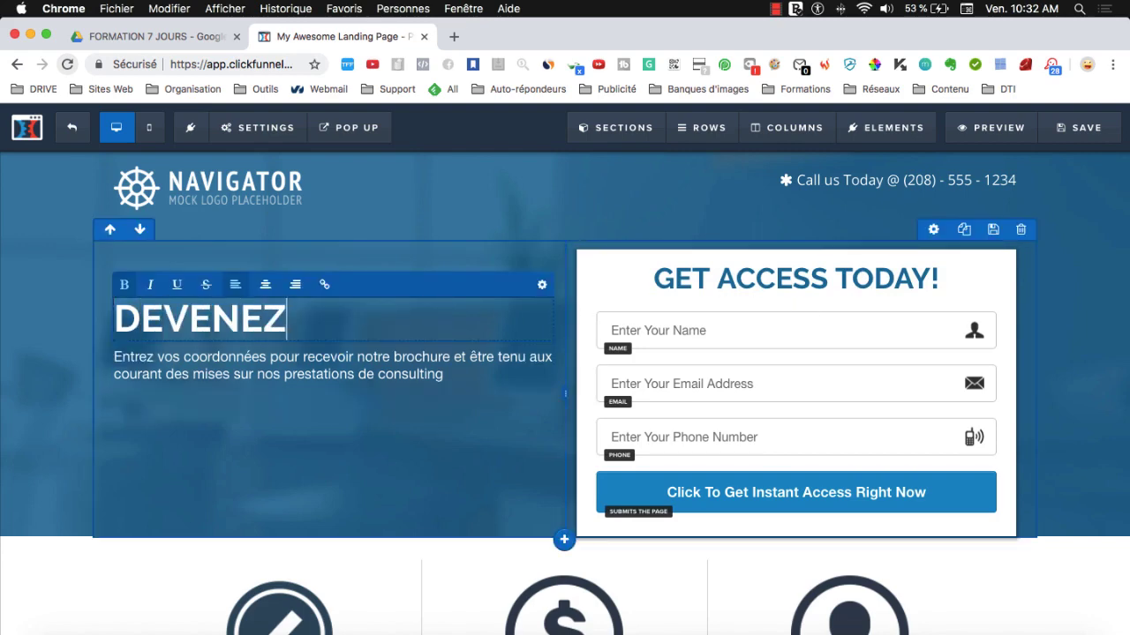
{"action": "type", "text": " CONSULTANT"}
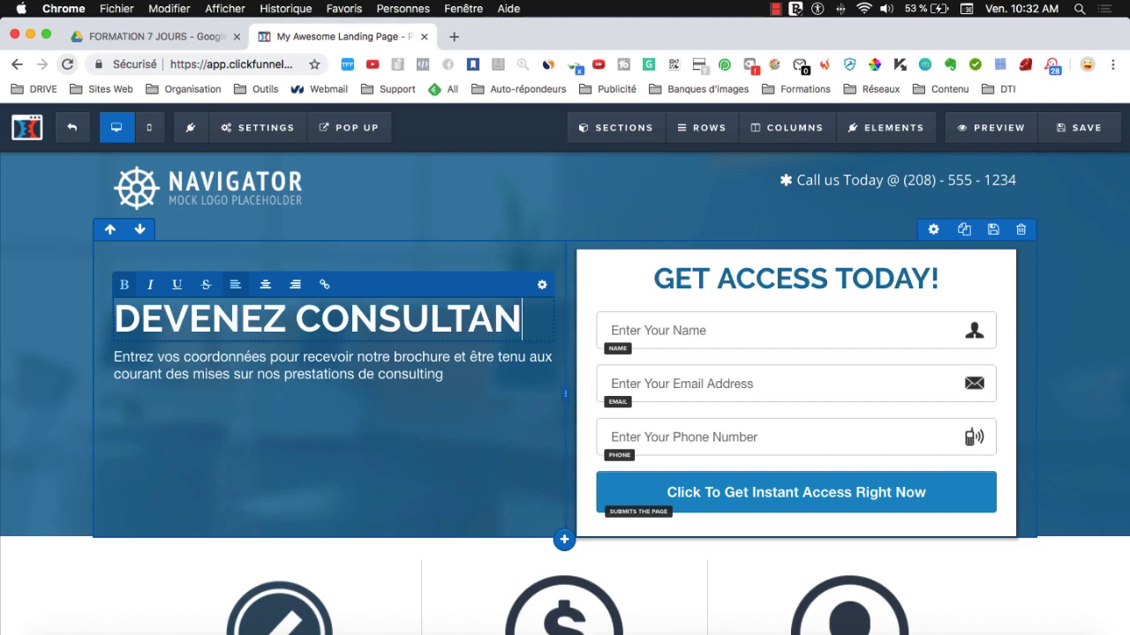
{"action": "left_click", "coordinate": [266, 373]}
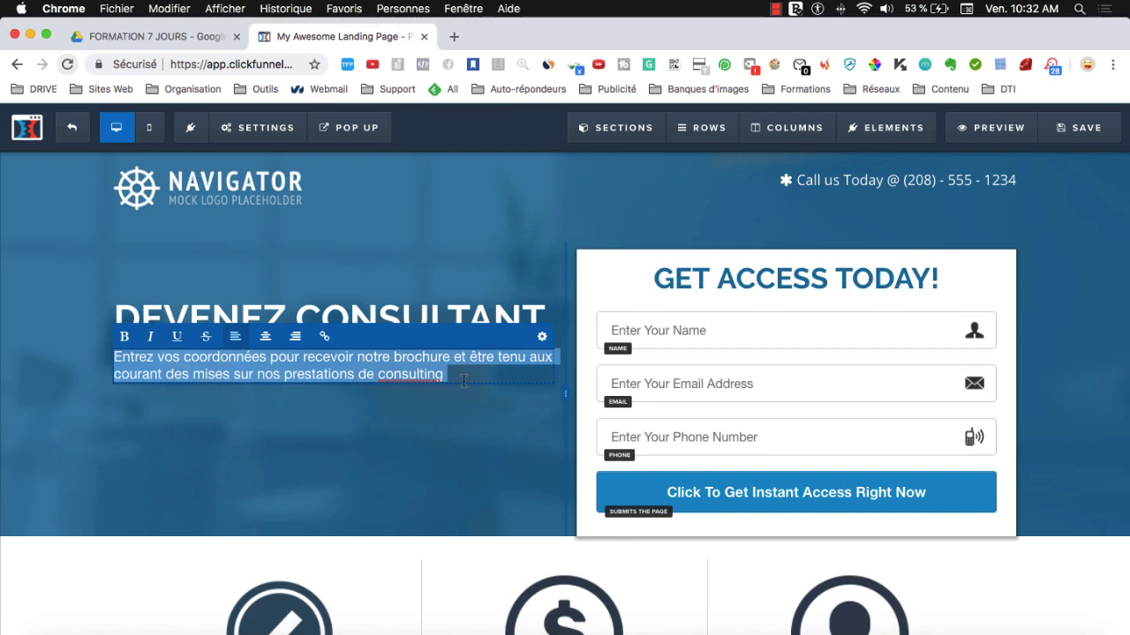
- Type the French copy presenting consulting as an alternative for executives in career change
{"action": "type", "text": "Le consul"}
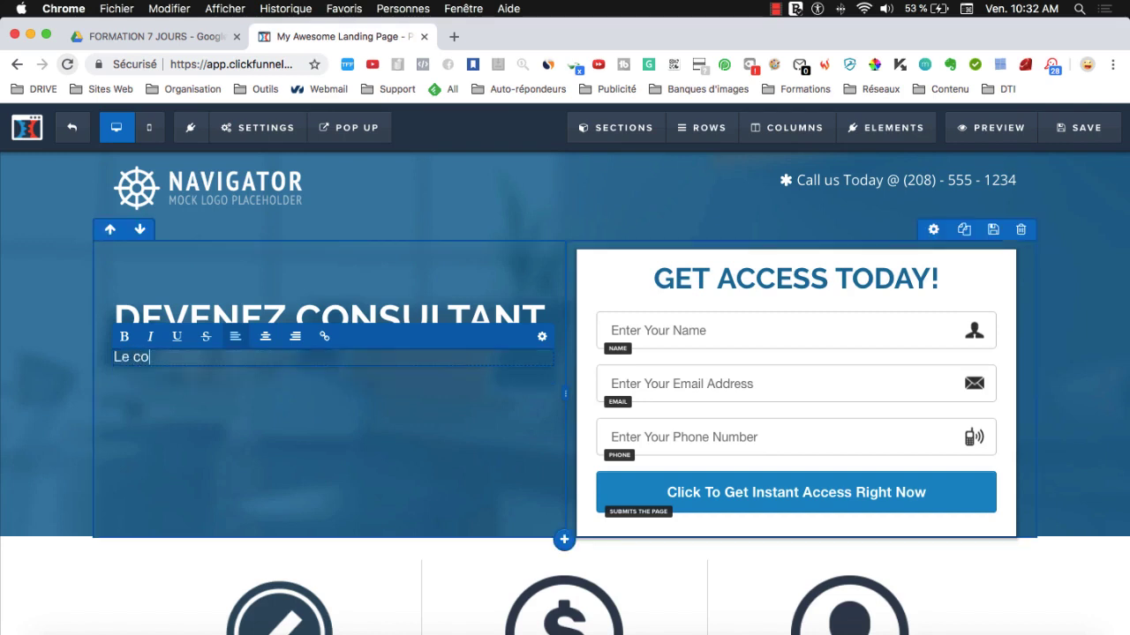
{"action": "key", "text": "BackSpace"}
{"action": "key", "text": "BackSpace"}
{"action": "type", "text": "sulting est une e"}
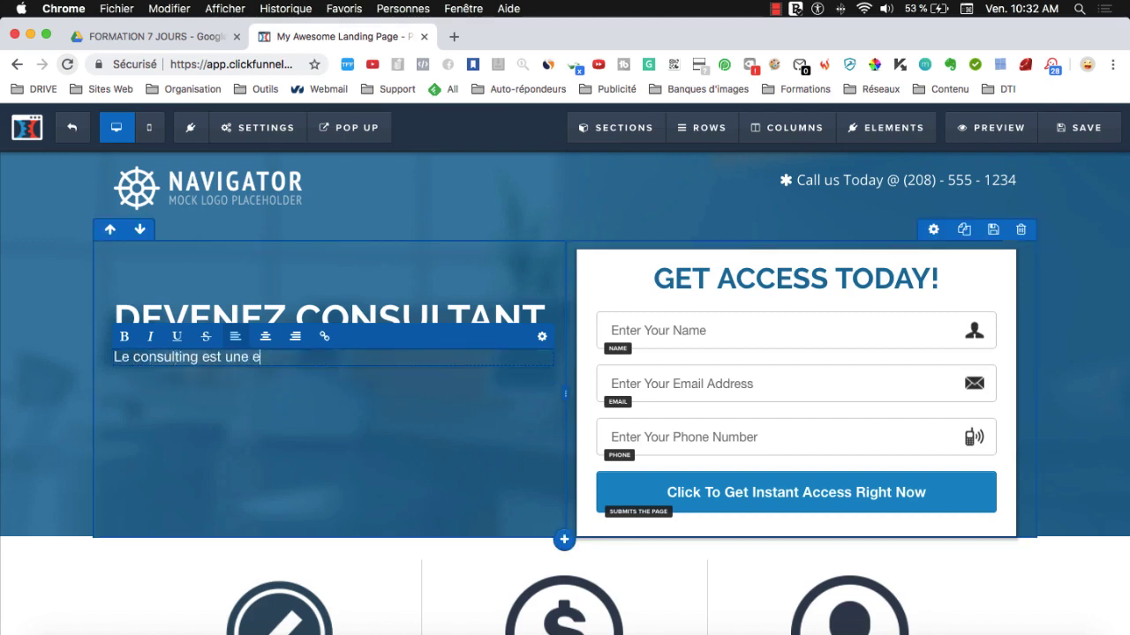
{"action": "type", "text": "xcellente alt"}
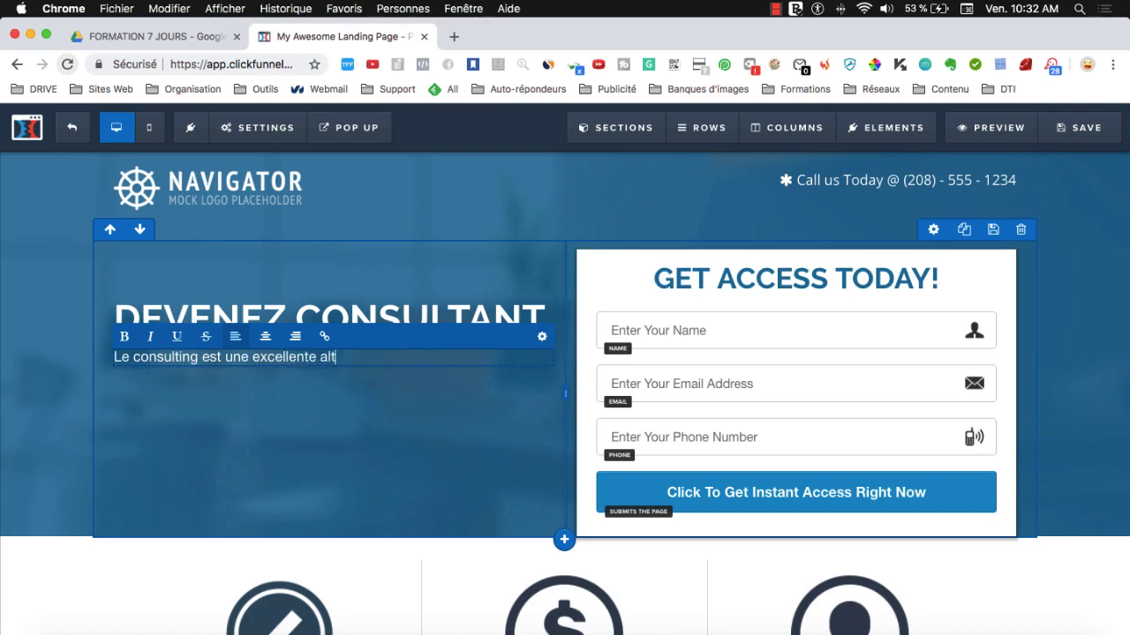
{"action": "type", "text": "ernative pour tous les cadr"}
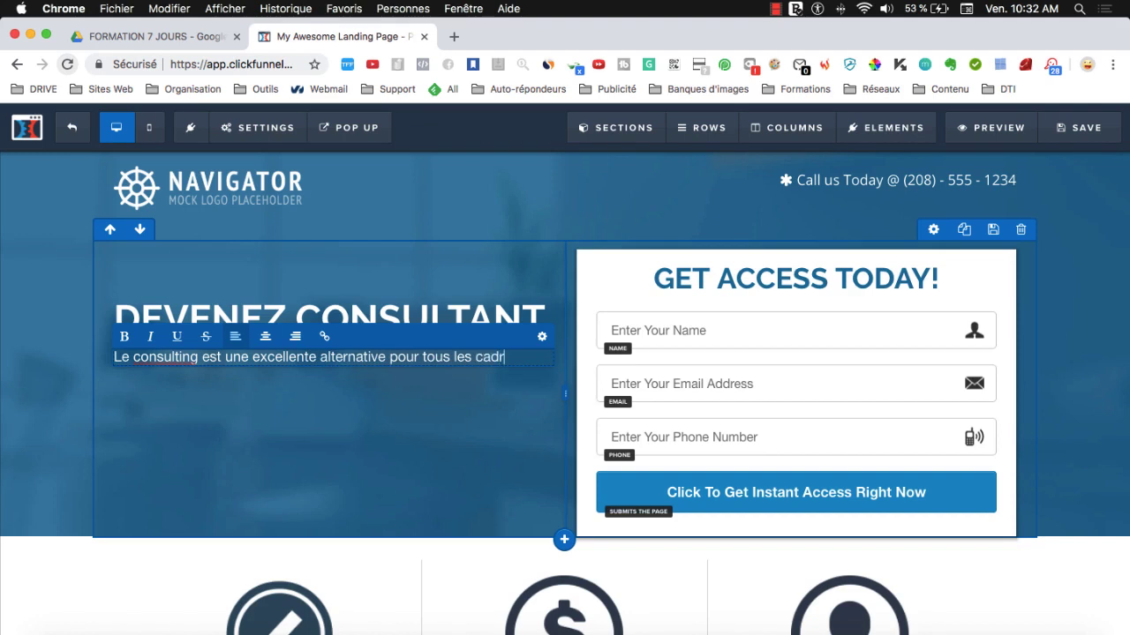
{"action": "type", "text": "es en re"}
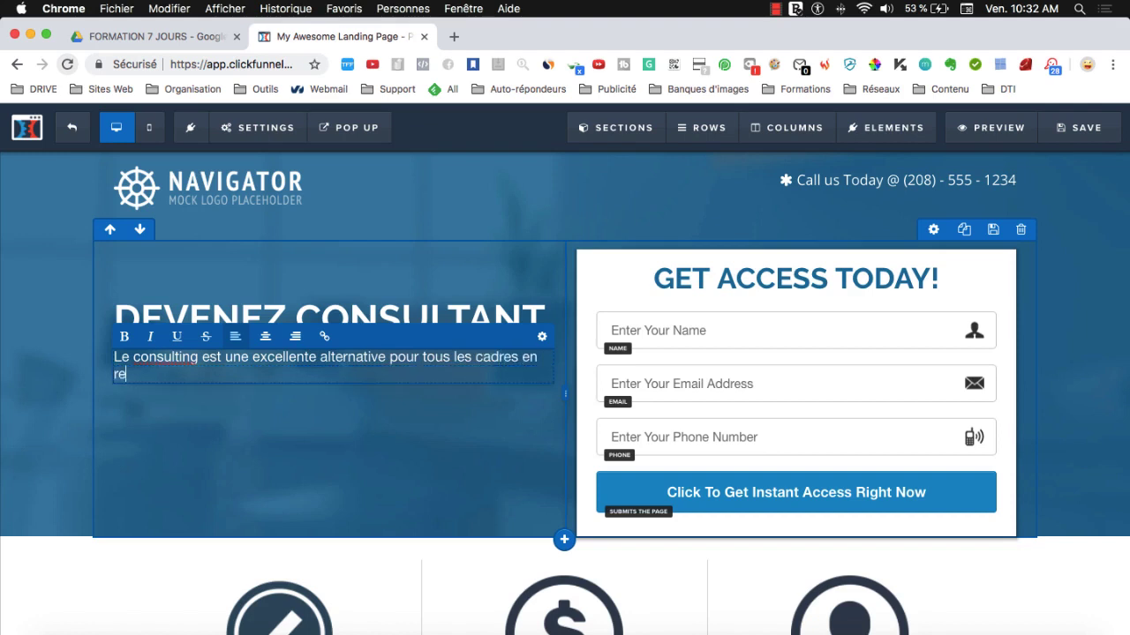
{"action": "type", "text": "converso"}
{"action": "type", "text": "on professionnel"}
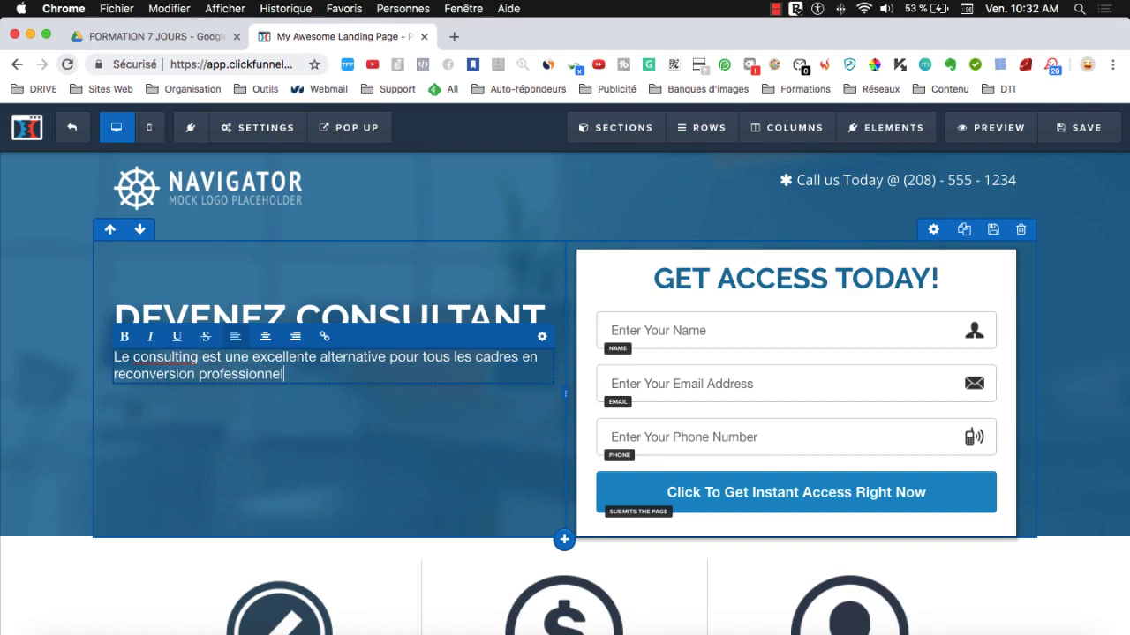
{"action": "type", "text": "le"}
{"action": "type", "text": "le."}
{"action": "type", "text": " Des milliers d'en"}
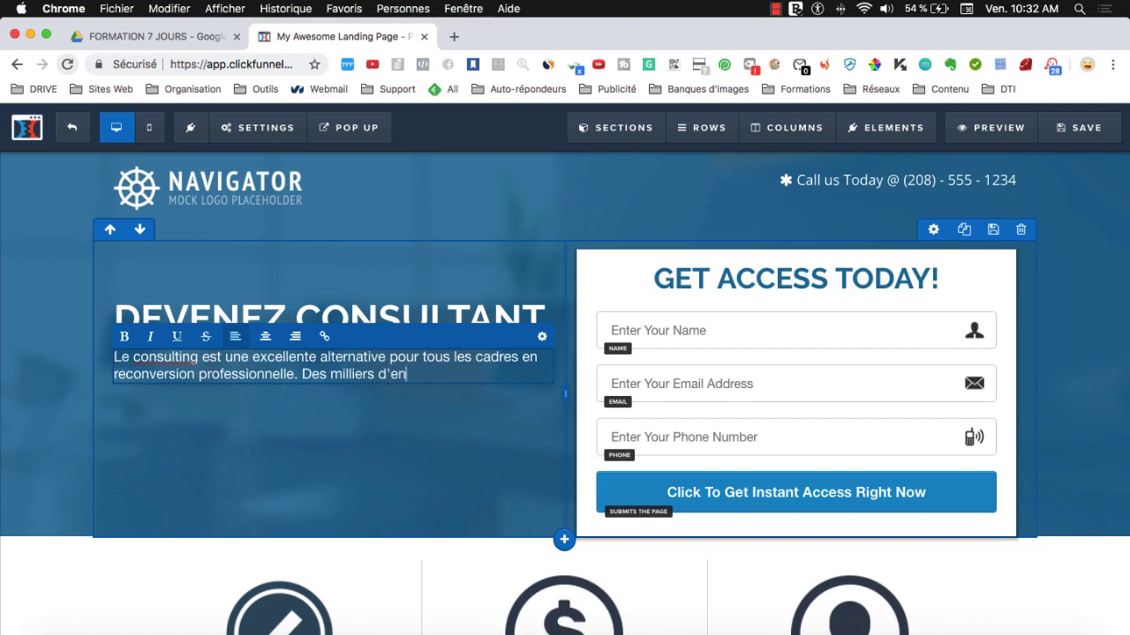
{"action": "type", "text": "treprises sont"}
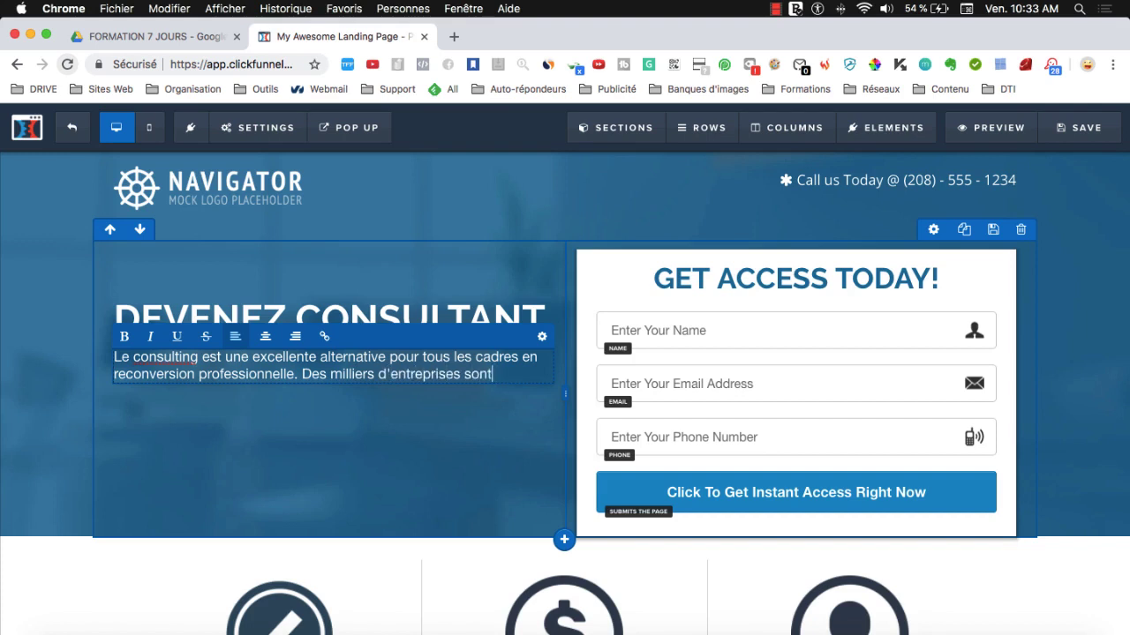
{"action": "key", "text": "BackSpace"}
{"action": "key", "text": "BackSpace"}
{"action": "key", "text": "BackSpace"}
{"action": "type", "text": "les"}
{"action": "key", "text": "BackSpace"}
{"action": "key", "text": "BackSpace"}
{"action": "key", "text": "BackSpace"}
{"action": "type", "text": "besoin de v"}
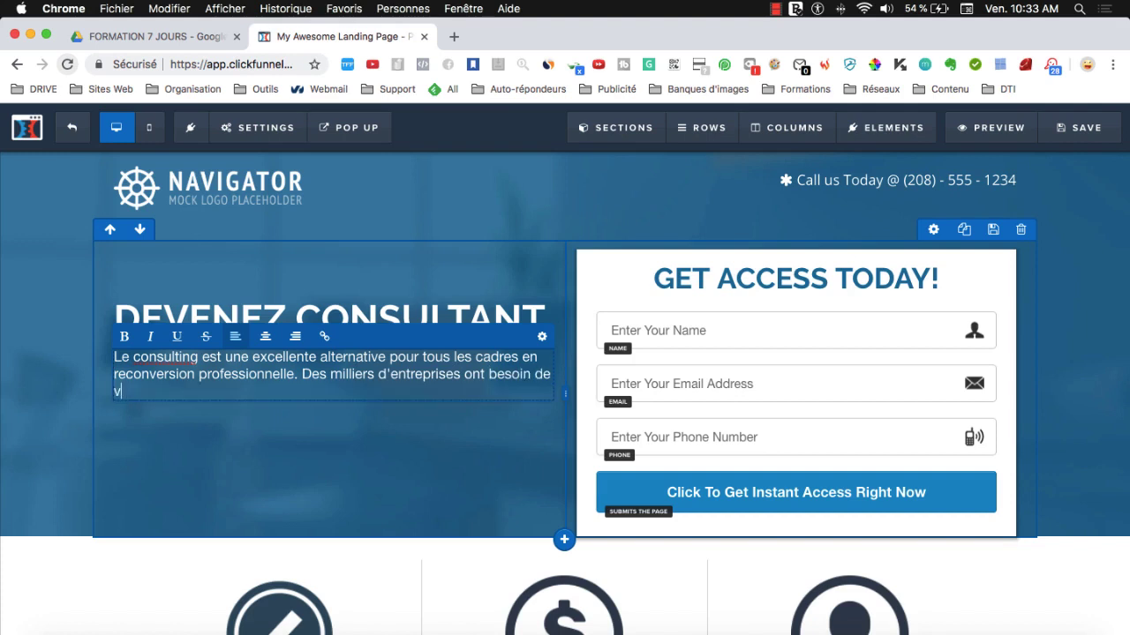
{"action": "type", "text": "otre expérience"}
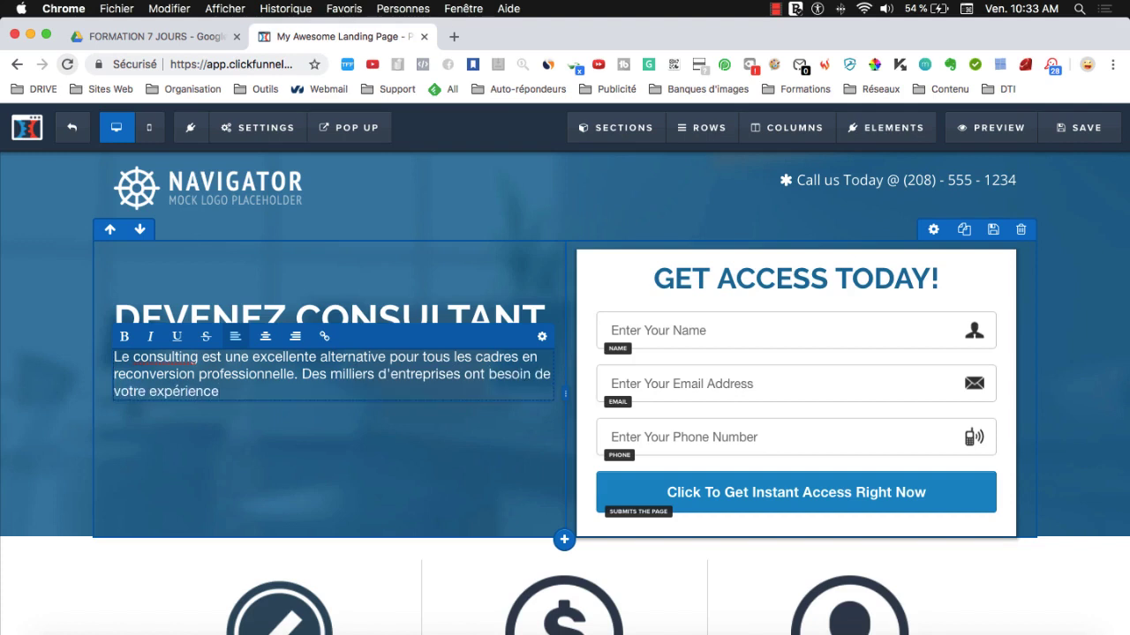
{"action": "type", "text": "."}
- Add a new line 'Recevez gratuitement…' offering the free course to start a consulting career
{"action": "key", "text": "Return"}
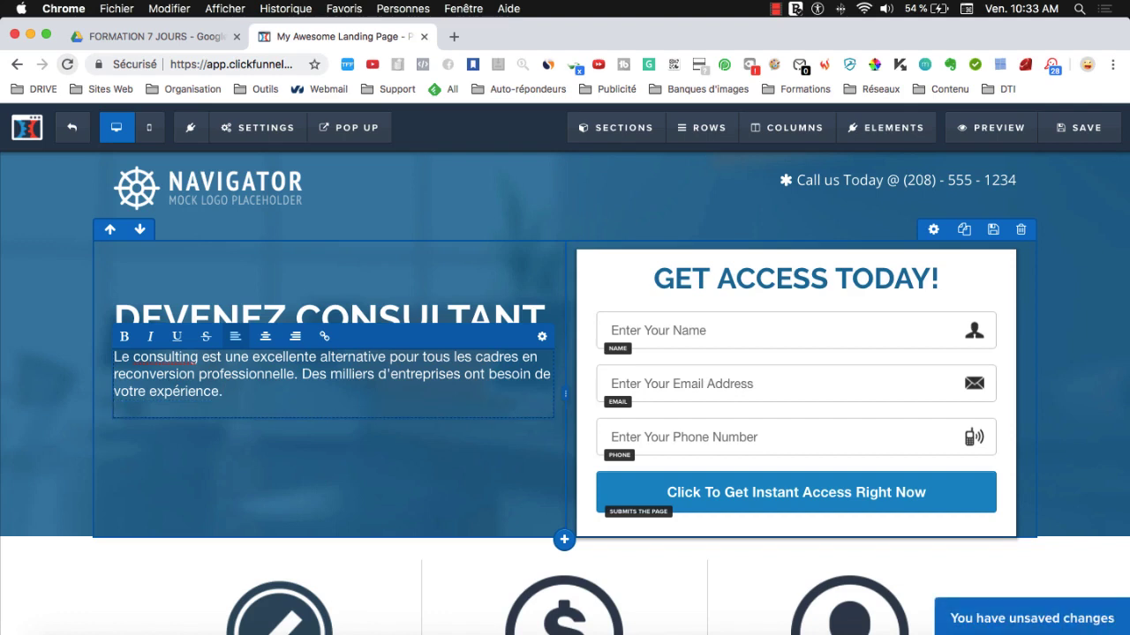
{"action": "type", "text": "Recevez "}
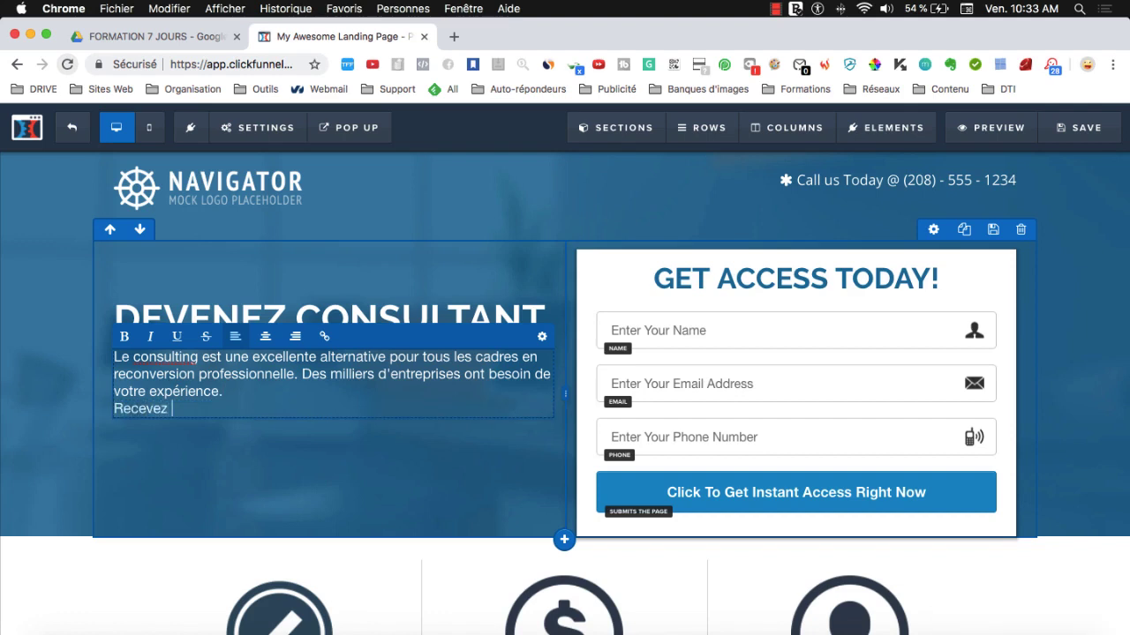
{"action": "type", "text": "gratut"}
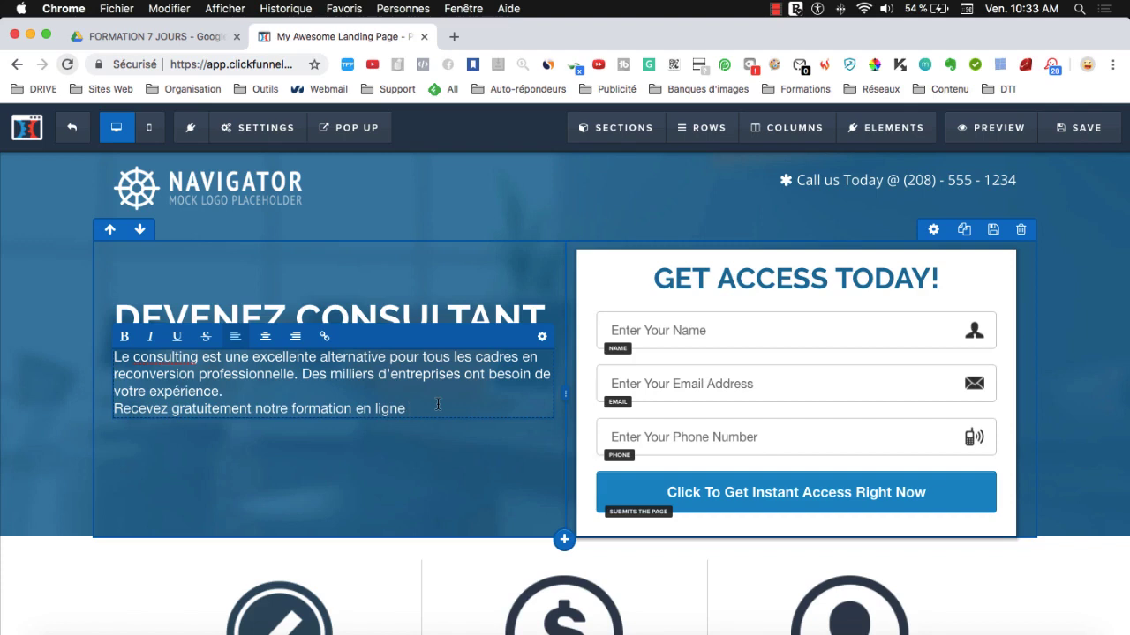
{"action": "type", "text": "appr"}
{"action": "type", "text": "commen"}
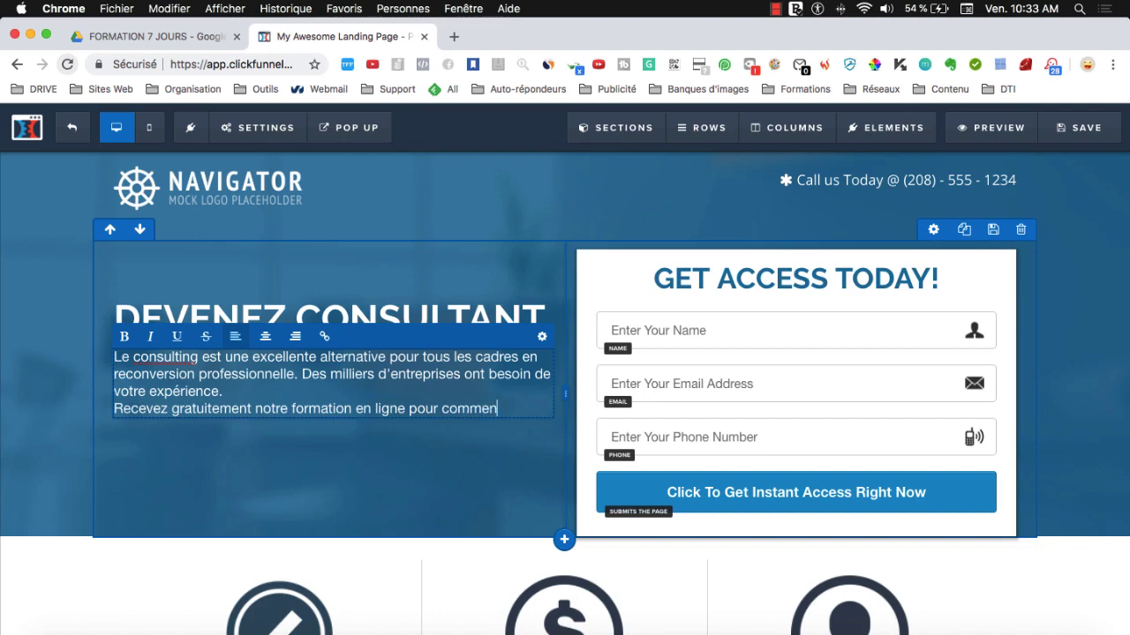
{"action": "type", "text": "cer votre carrière de cons"}
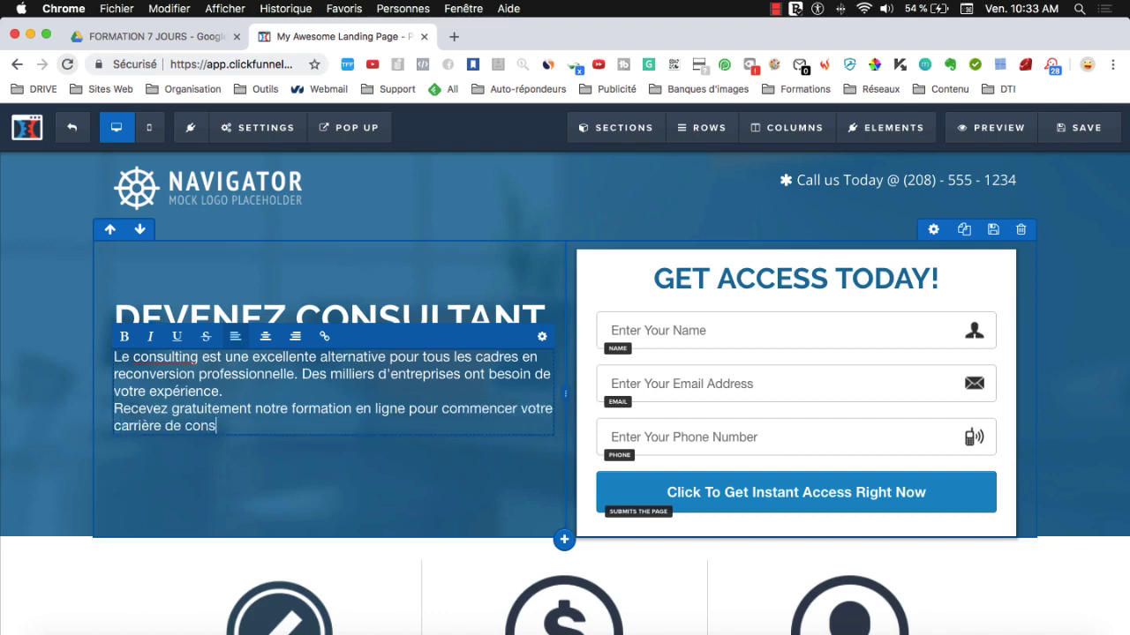
{"action": "type", "text": "ultant."}
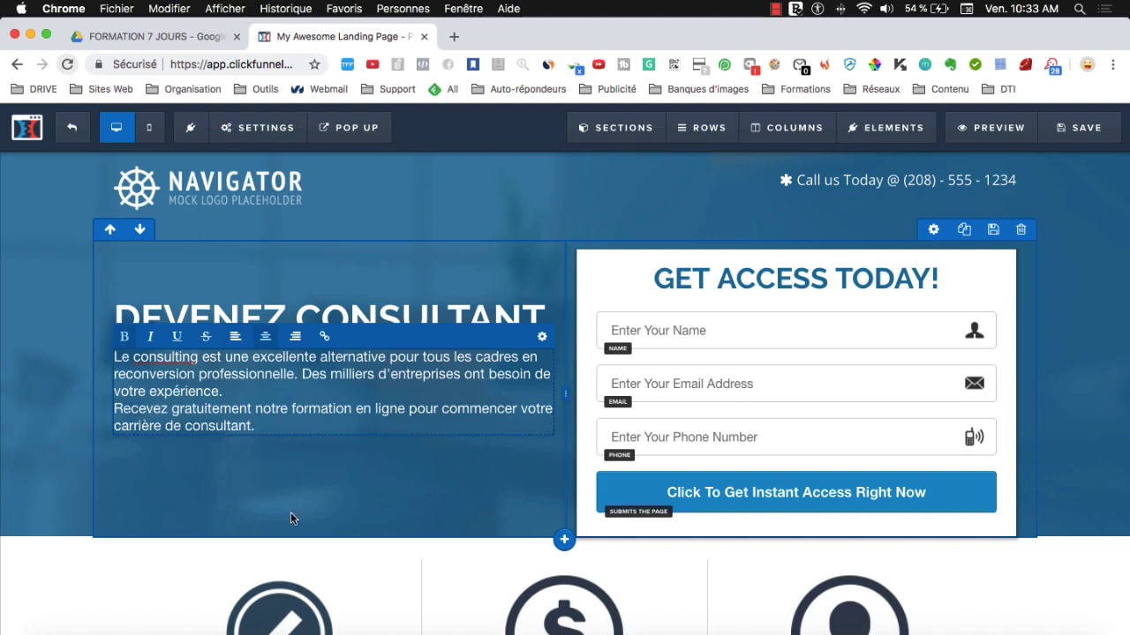
{"action": "left_click", "coordinate": [290, 512]}
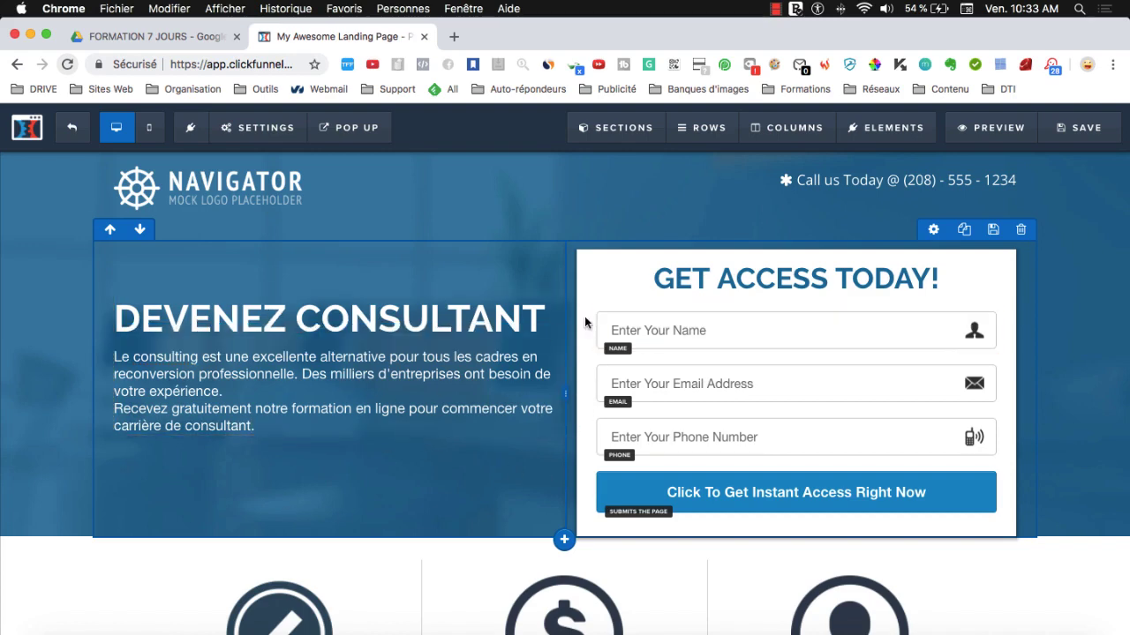
- Replace the GET ACCESS TODAY! form heading with 'TROUVEZ VOS PREMIERS CLIENTS'
{"action": "left_click", "coordinate": [710, 278]}
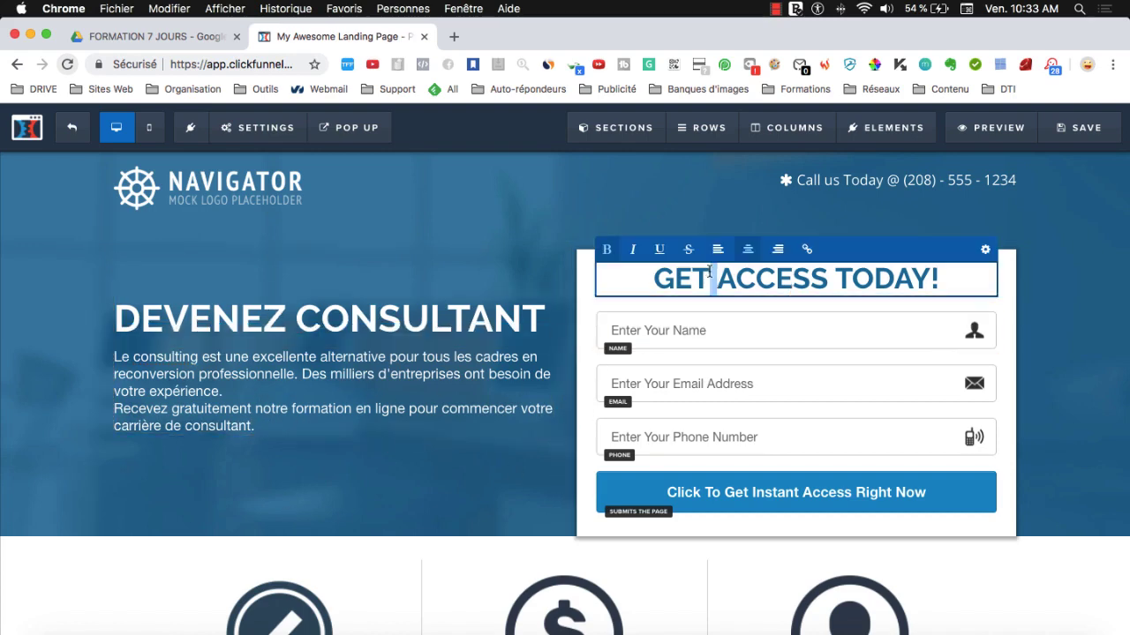
{"action": "triple_click", "coordinate": [706, 278]}
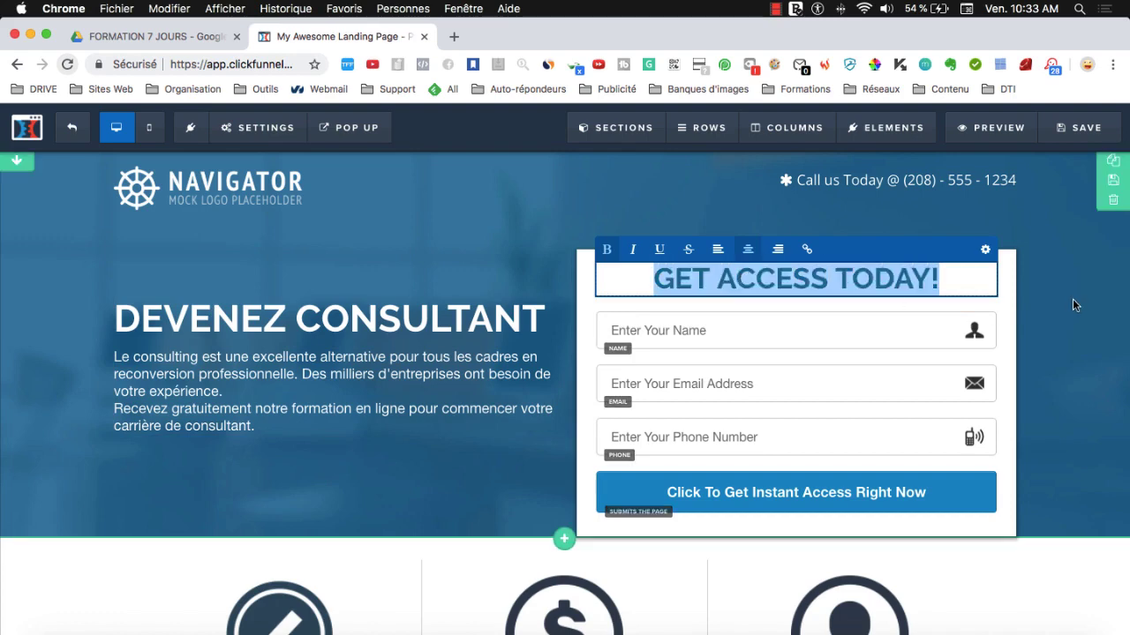
{"action": "type", "text": "TROUVEZ VOS "}
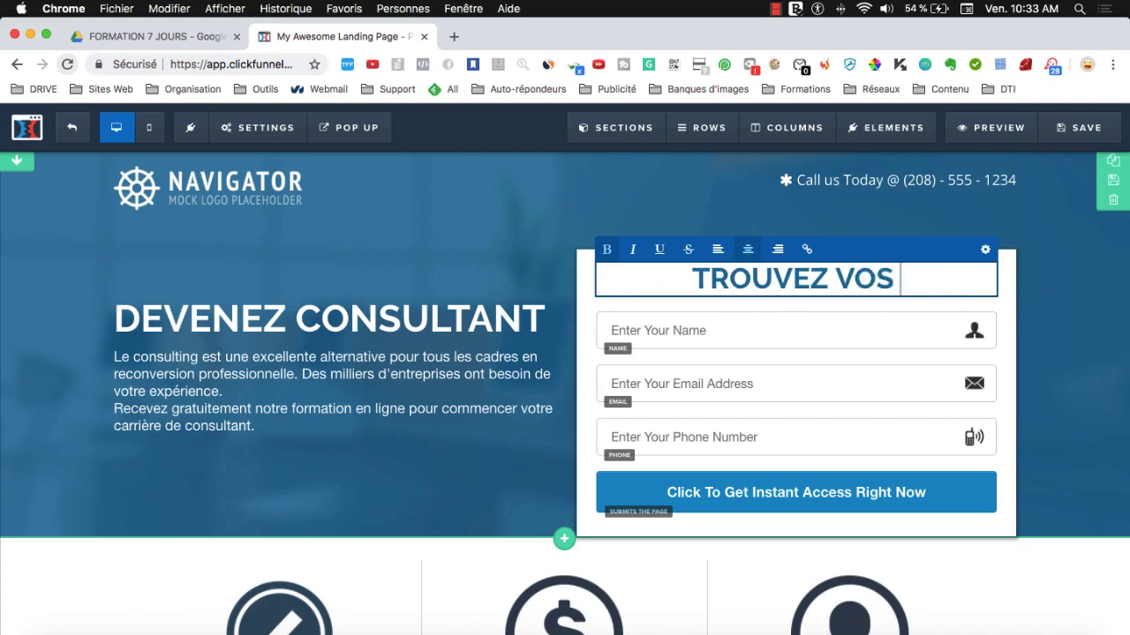
{"action": "type", "text": "PREMIERS CLIENTS"}
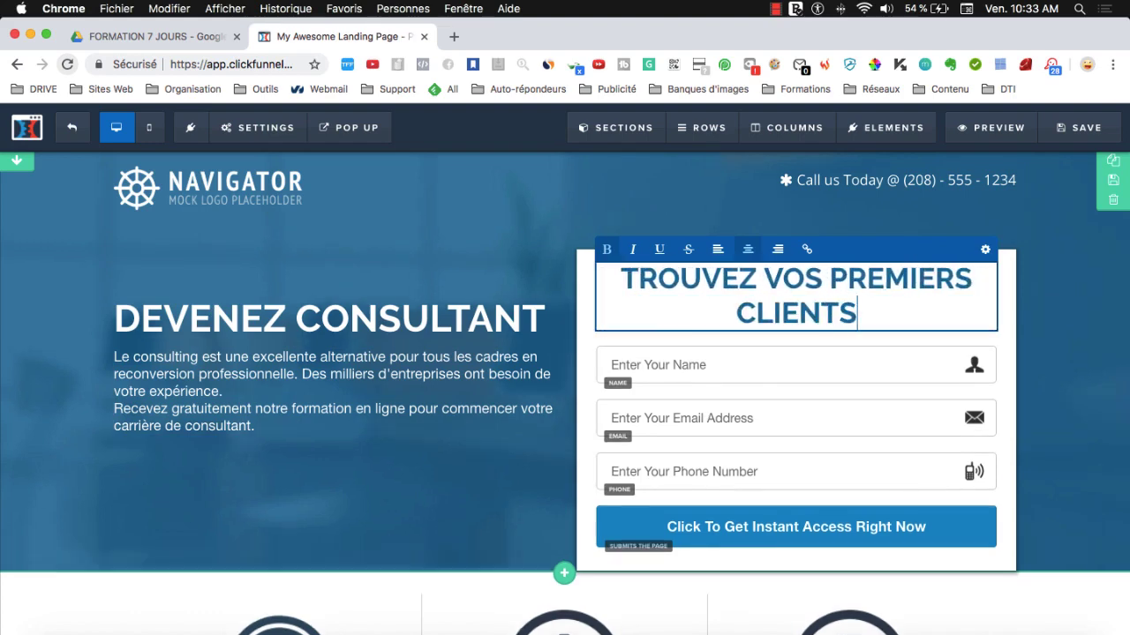
{"action": "key", "text": "super+a"}
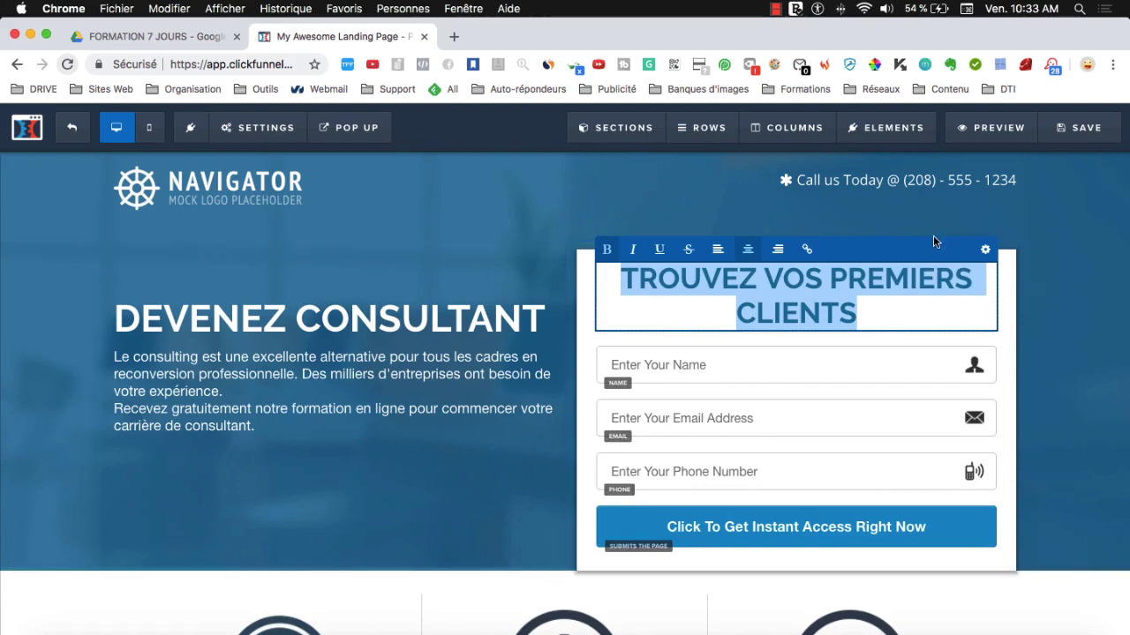
- Reduce the form heading's font size to 30 so it fits on one line
{"action": "left_click", "coordinate": [1054, 311]}
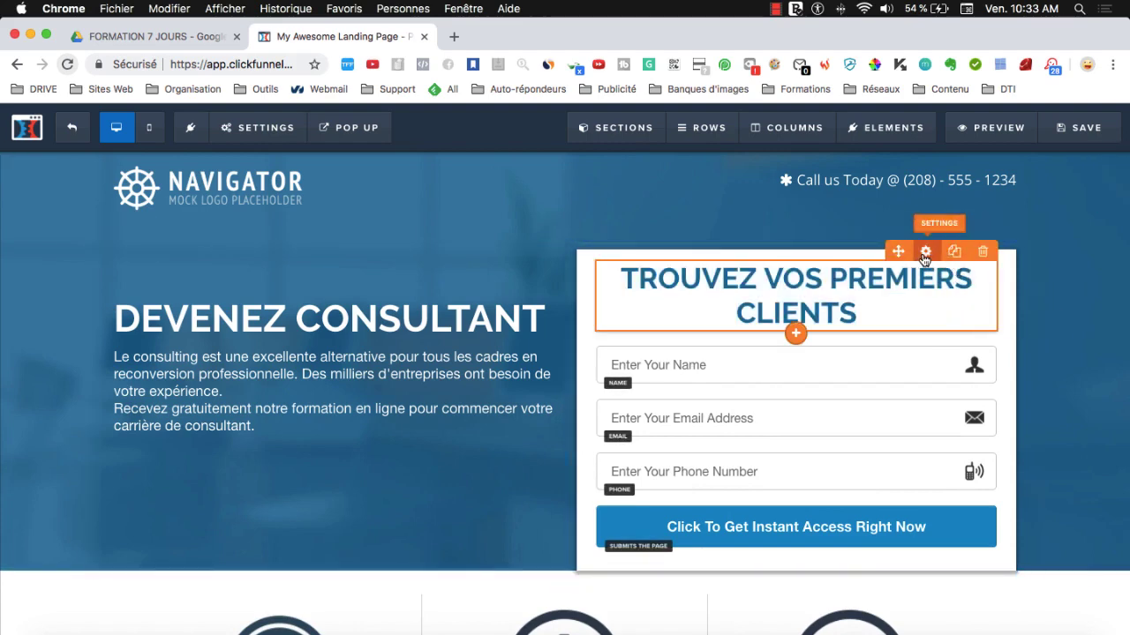
{"action": "left_click", "coordinate": [925, 252]}
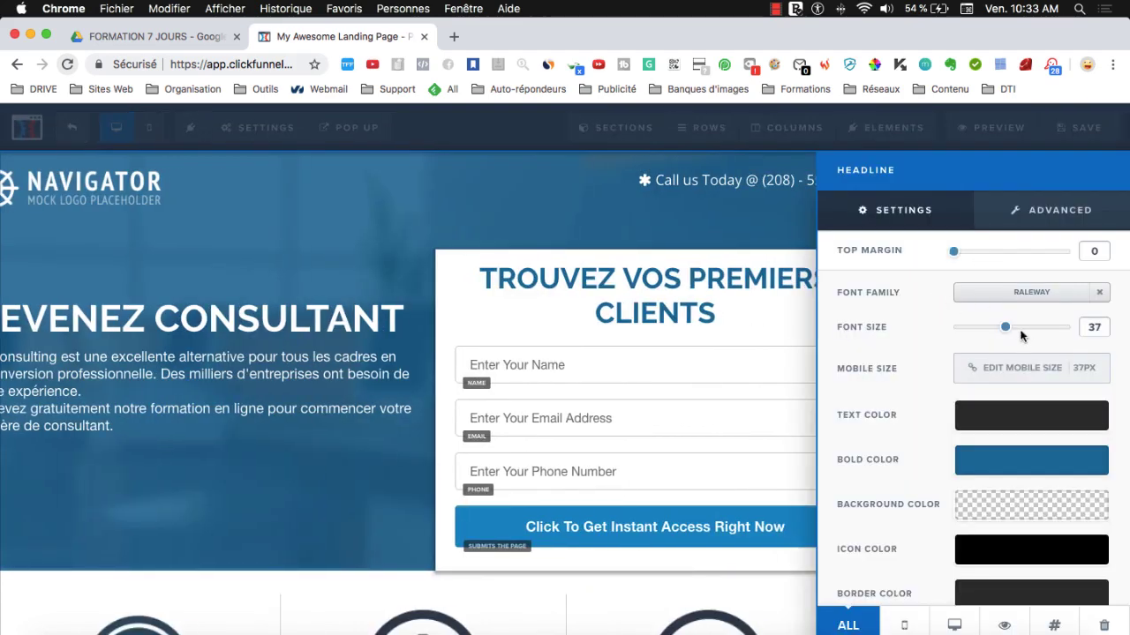
{"action": "left_click_drag", "start_coordinate": [1010, 333], "coordinate": [991, 329]}
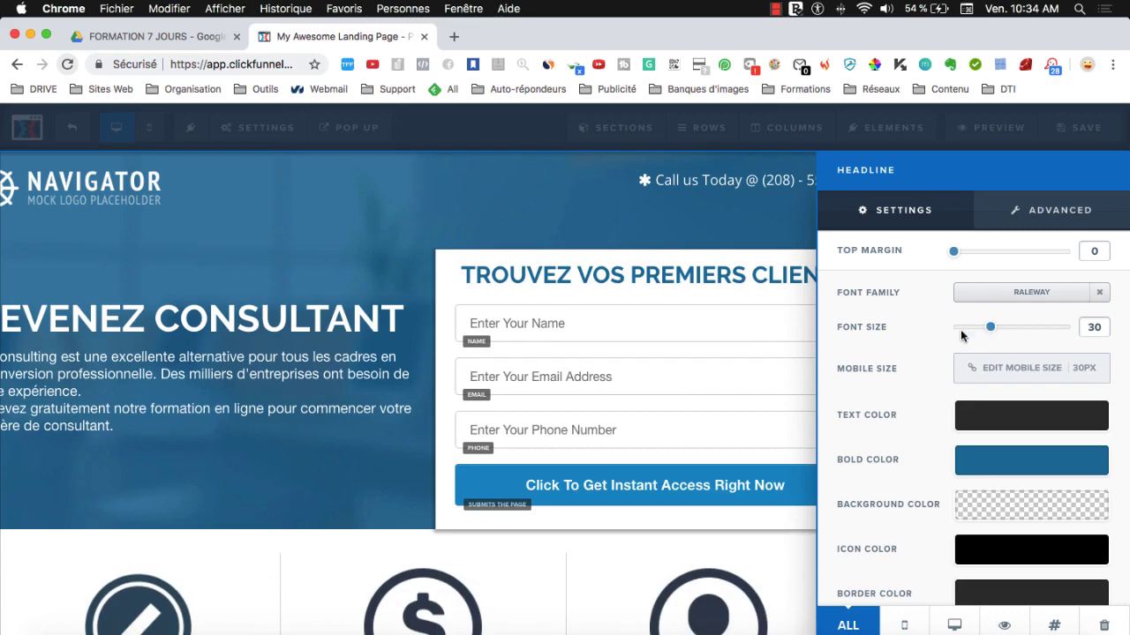
{"action": "left_click", "coordinate": [704, 326]}
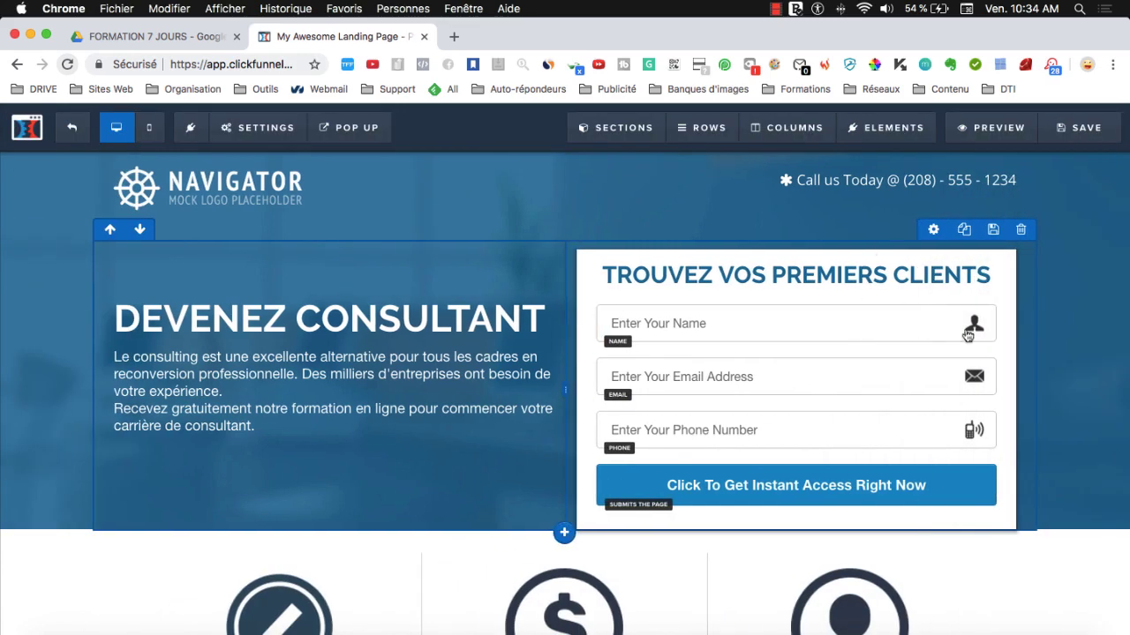
- Save the page and set the SEO title to 'JE DEVIENS CONSULTANT'
{"action": "left_click", "coordinate": [1064, 131]}
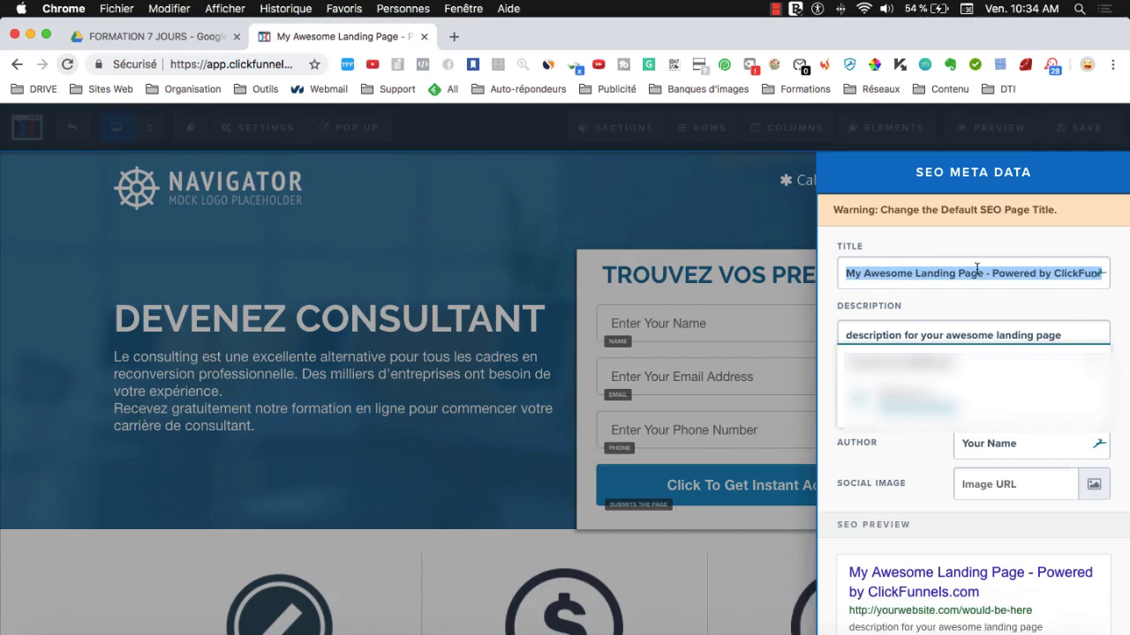
{"action": "type", "text": "F"}
{"action": "double_click", "coordinate": [919, 245]}
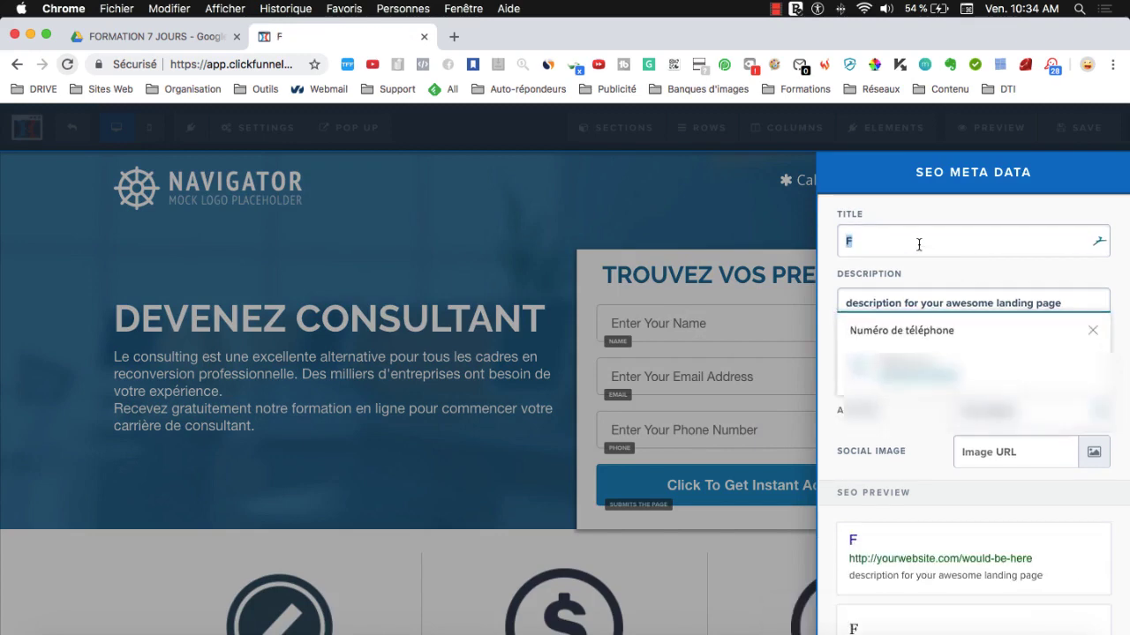
{"action": "type", "text": "JE DEVEINS"}
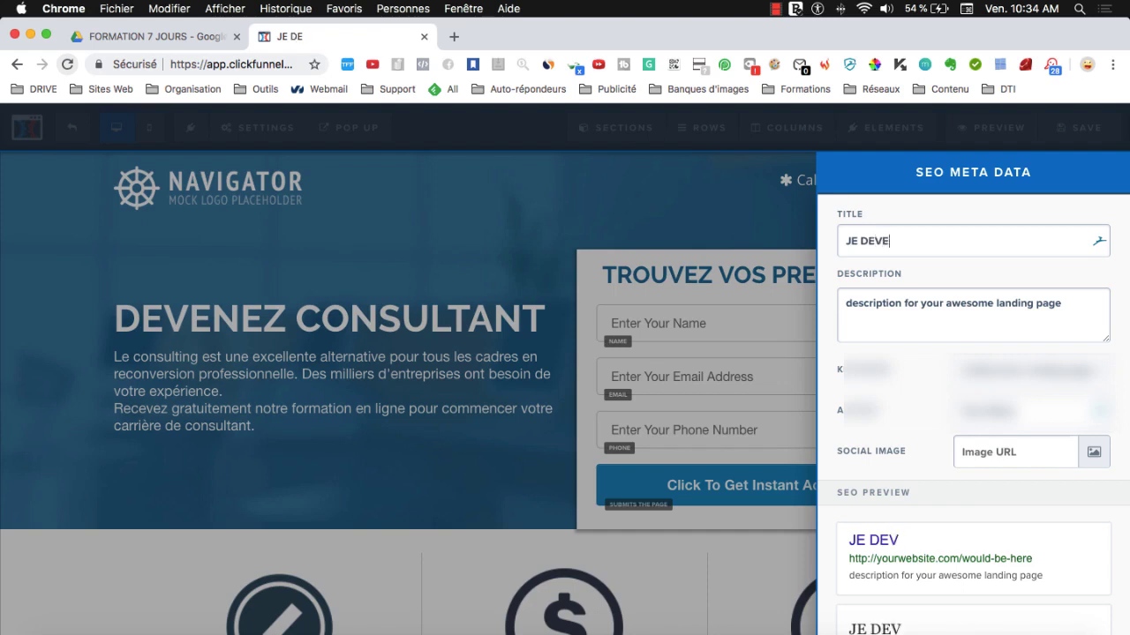
{"action": "key", "text": "BackSpace"}
{"action": "key", "text": "BackSpace"}
{"action": "key", "text": "BackSpace"}
{"action": "key", "text": "BackSpace"}
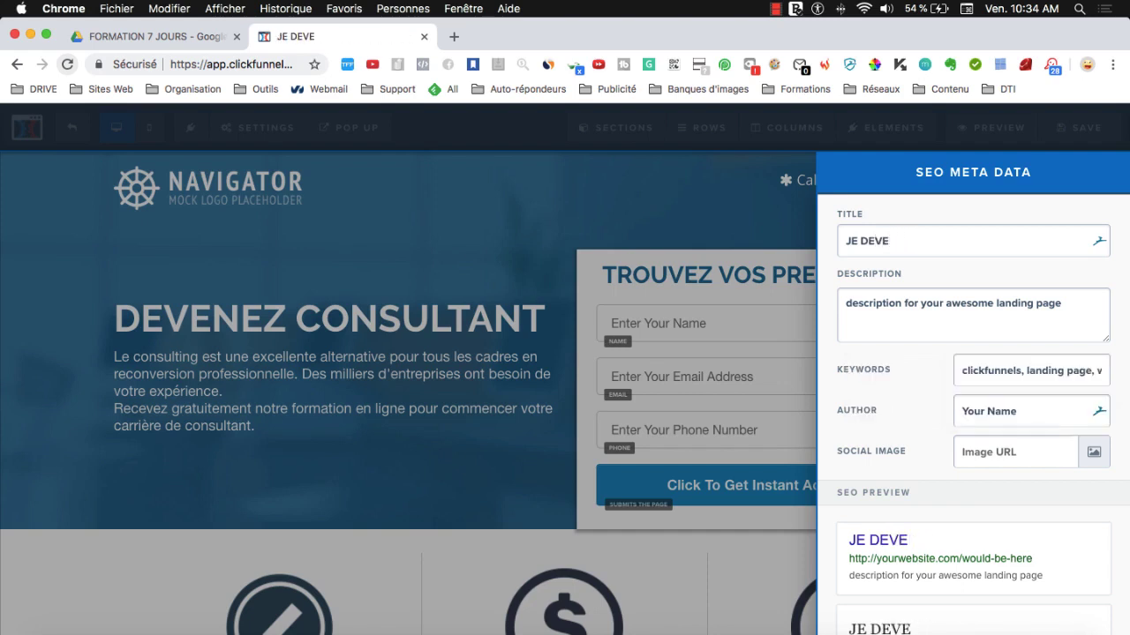
{"action": "type", "text": "IENS CONS"}
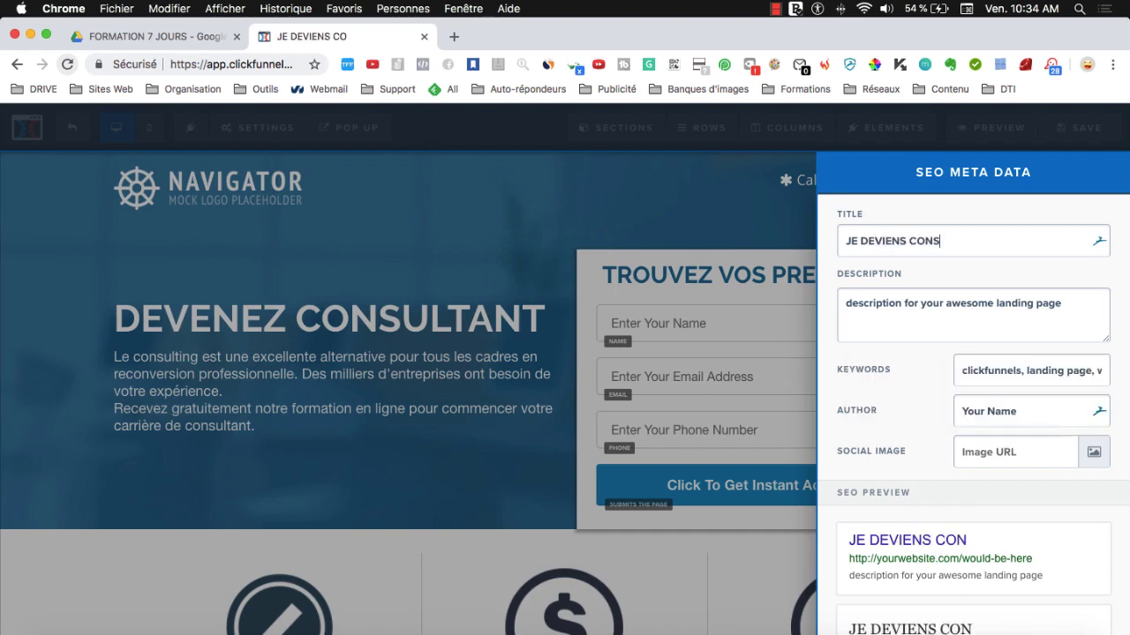
{"action": "type", "text": "ULTATNT"}
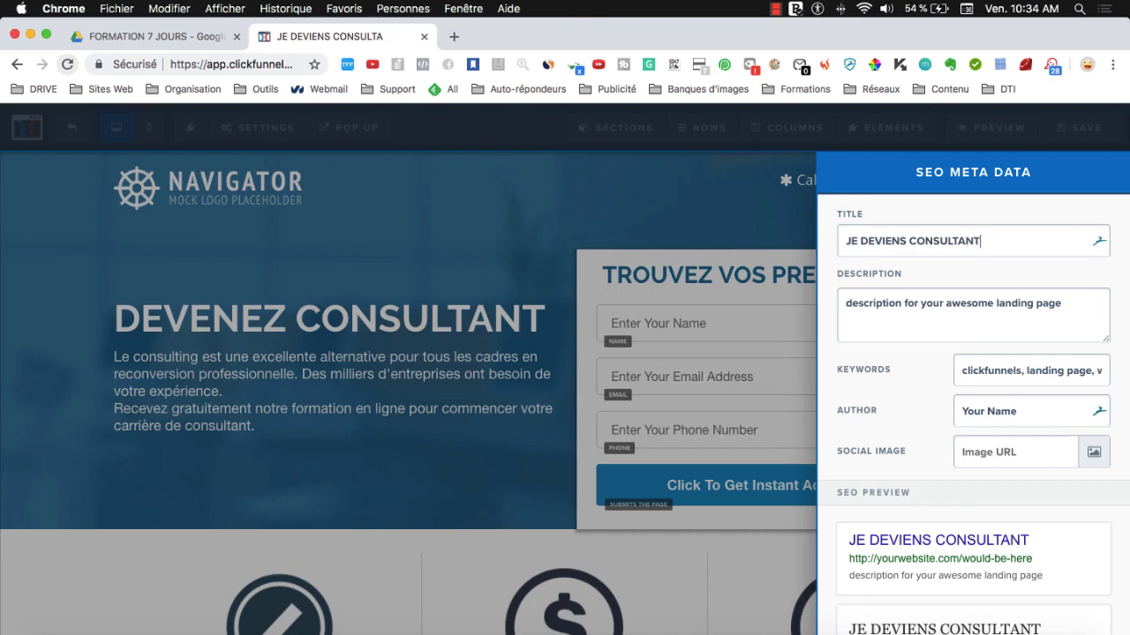
- Set the SEO description to 'Recevez votre guide gratuit' and close the settings
{"action": "triple_click", "coordinate": [920, 303]}
{"action": "type", "text": "Recevez votre guide gratuit"}
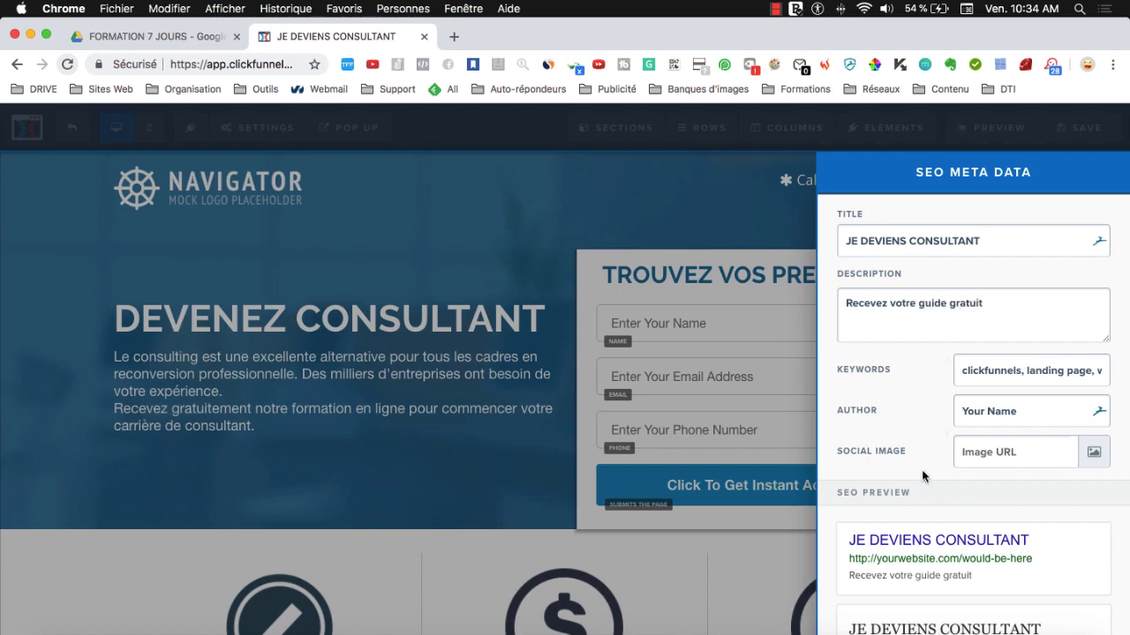
{"action": "scroll", "coordinate": [1020, 381], "scroll_direction": "down", "scroll_amount": 1}
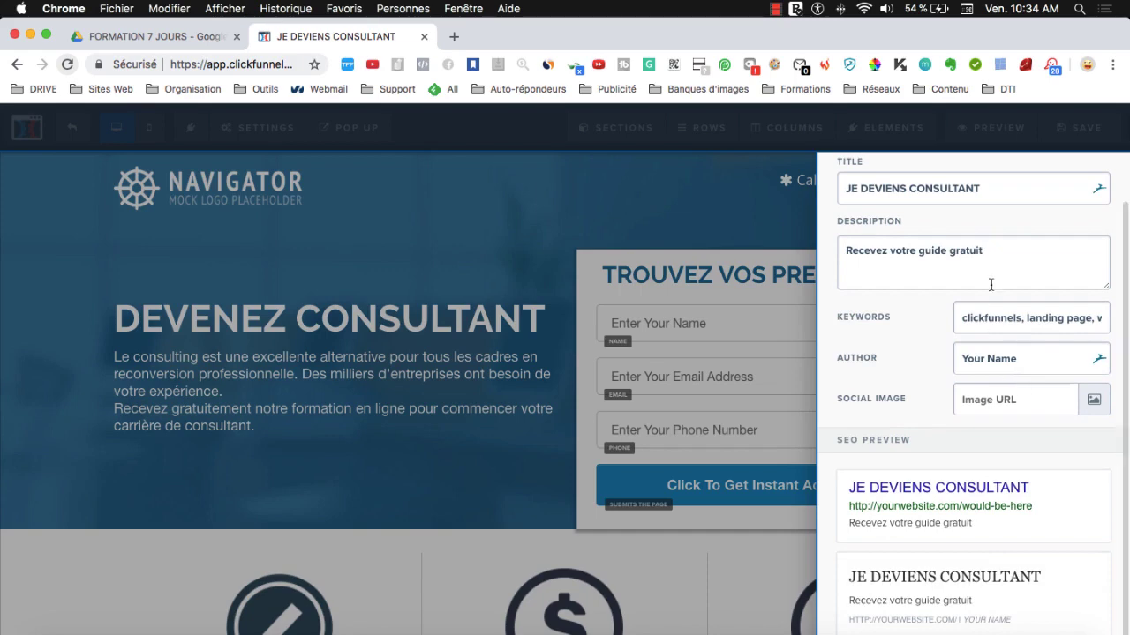
{"action": "scroll", "coordinate": [985, 283], "scroll_direction": "up", "scroll_amount": 1}
{"action": "left_click", "coordinate": [781, 333]}
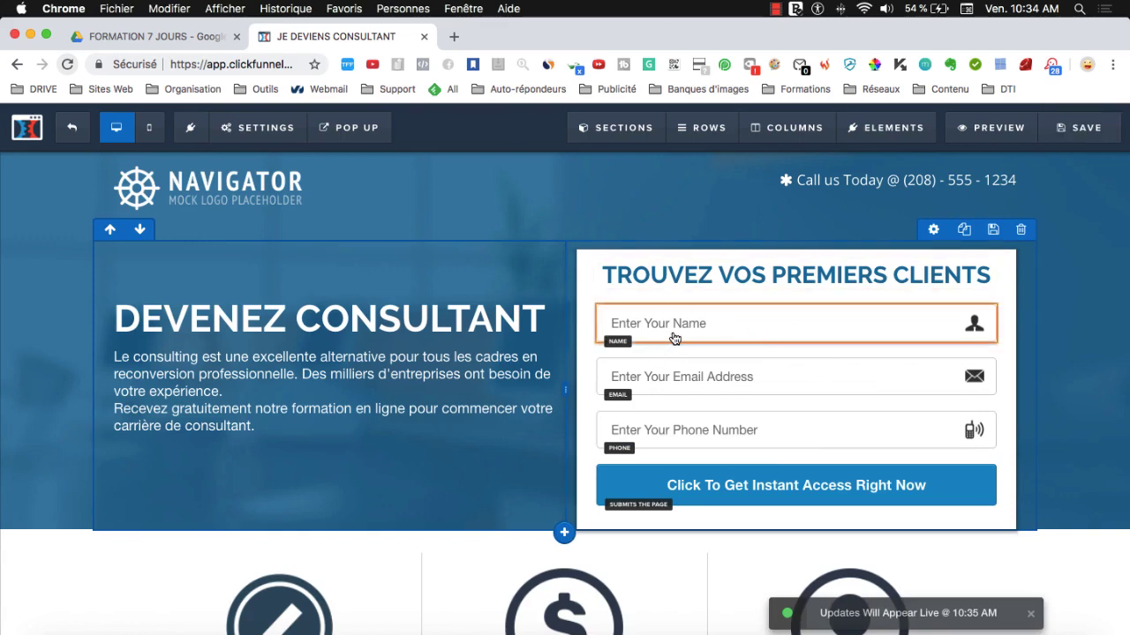
- Set the name and email placeholders to 'Votre prénom' and 'Votre adresse email'
{"action": "left_click", "coordinate": [668, 344]}
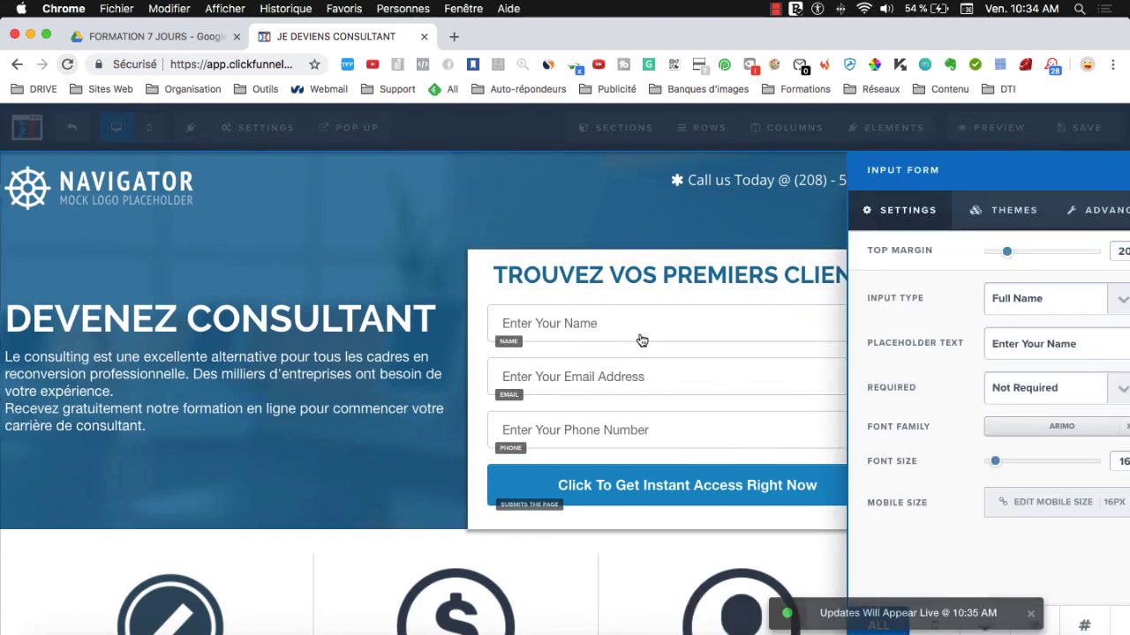
{"action": "triple_click", "coordinate": [1014, 334]}
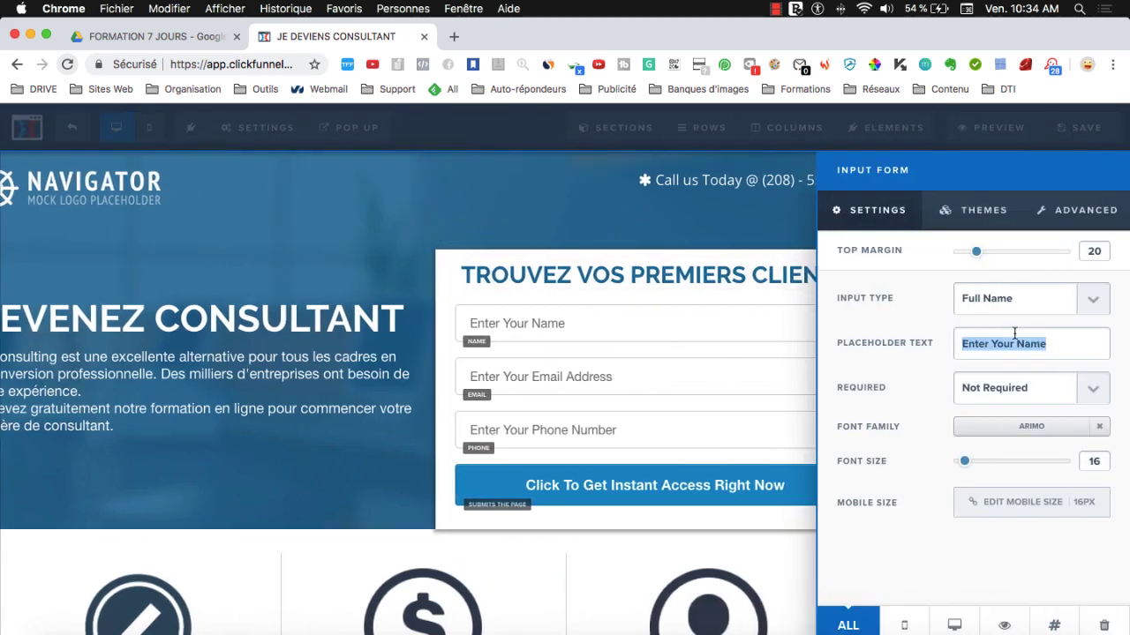
{"action": "type", "text": "Votre p"}
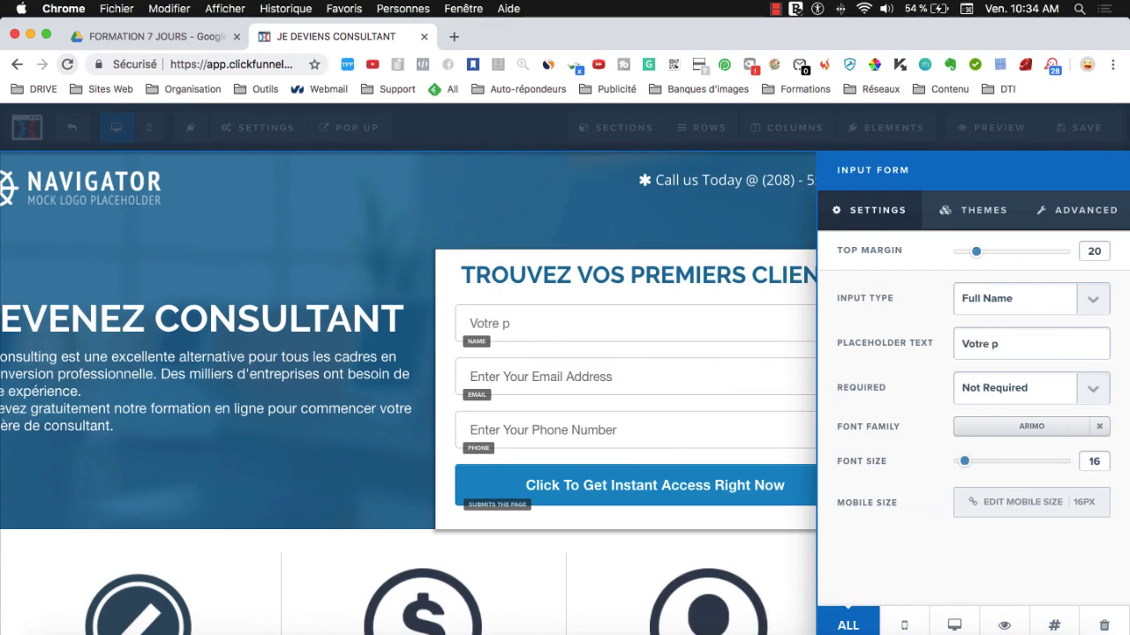
{"action": "type", "text": "rénom"}
{"action": "left_click", "coordinate": [558, 377]}
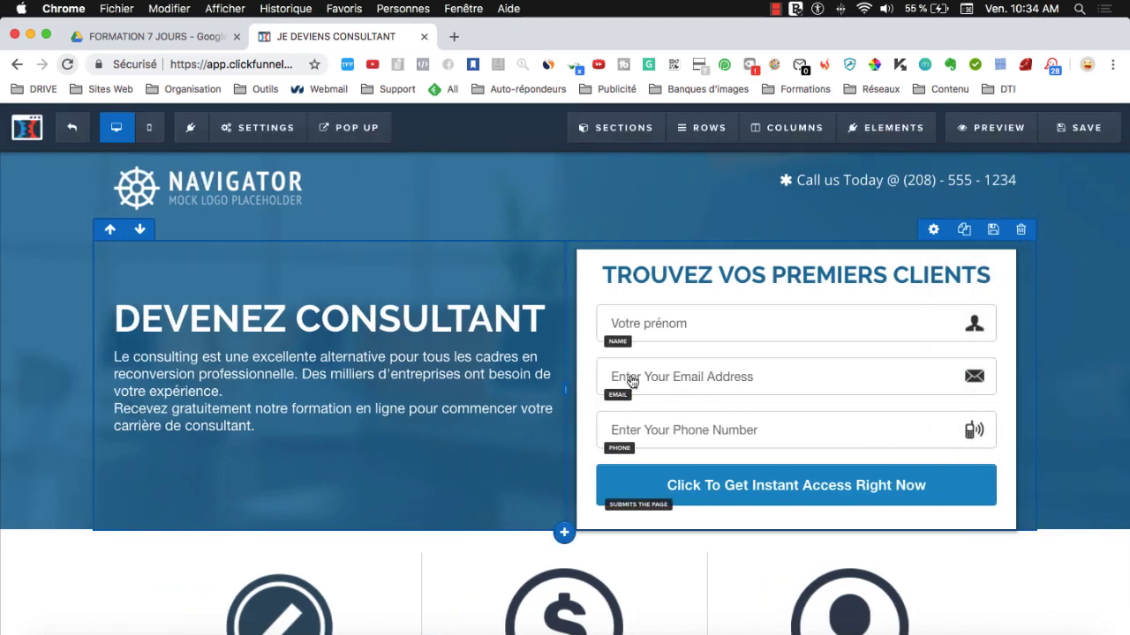
{"action": "left_click", "coordinate": [704, 386]}
{"action": "triple_click", "coordinate": [992, 343]}
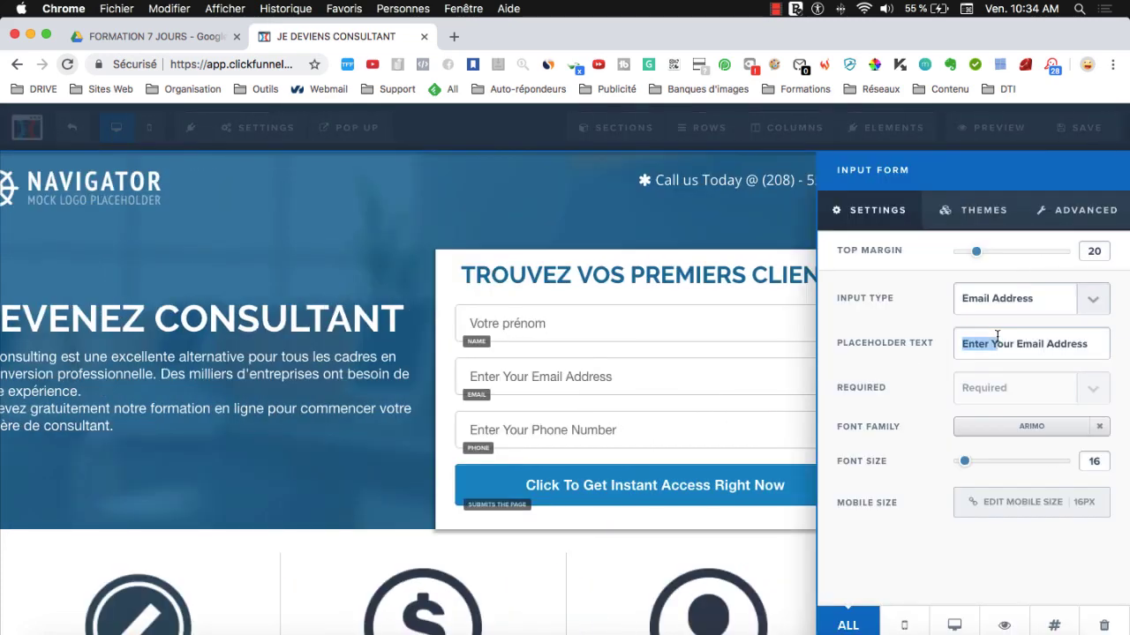
{"action": "type", "text": "Votr"}
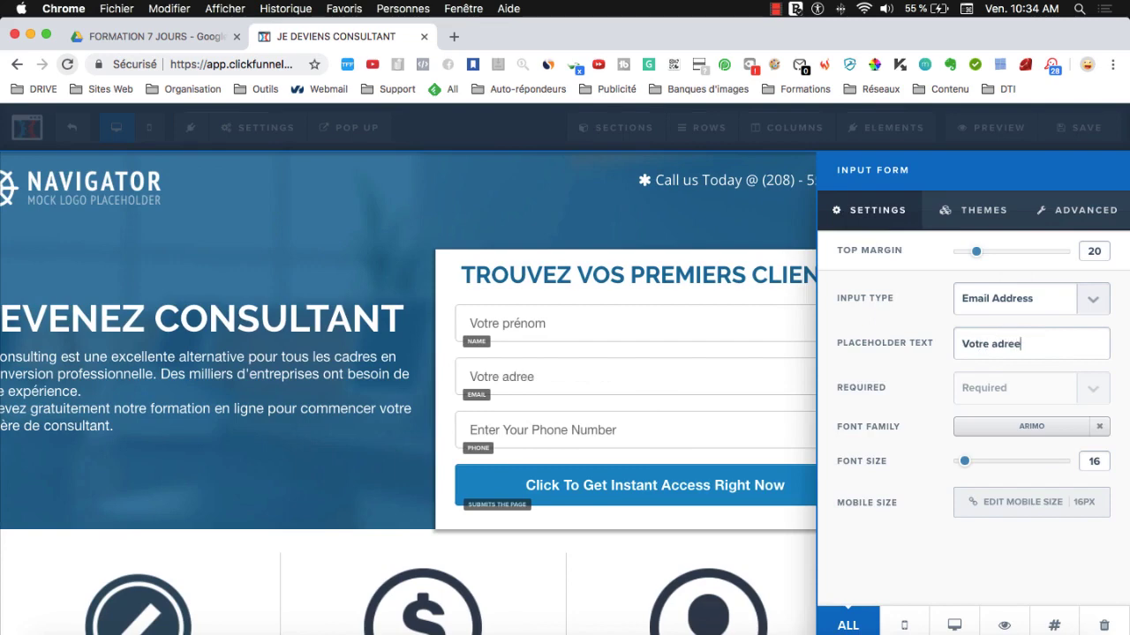
{"action": "type", "text": "e adresse email"}
{"action": "left_click", "coordinate": [618, 431]}
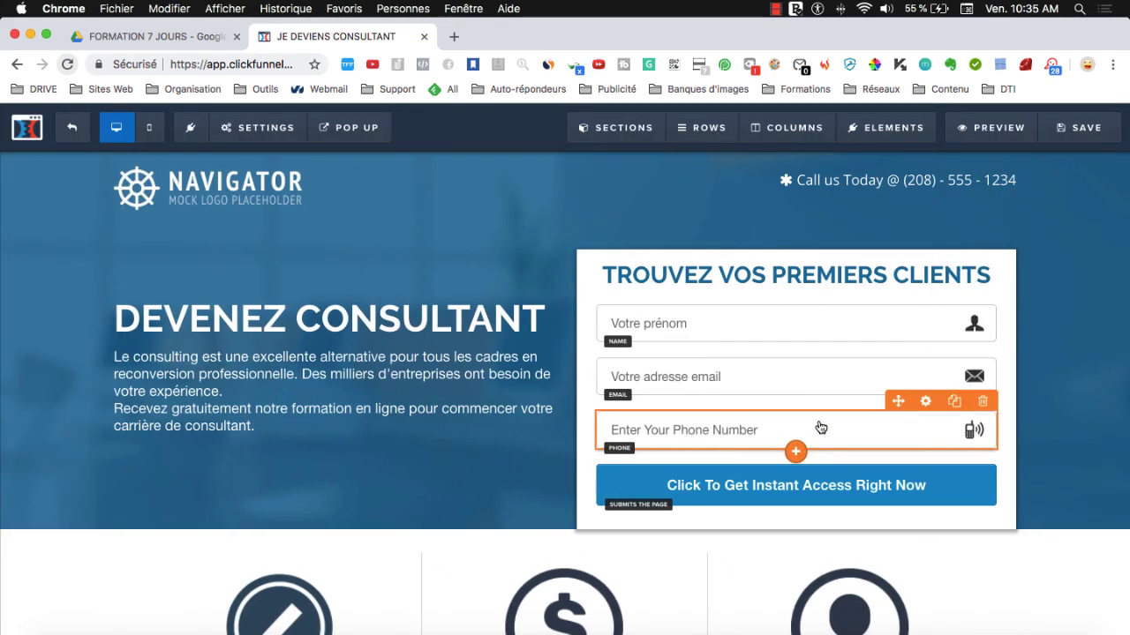
- Change the phone field placeholder to 'Votre numéro de téléphone'
{"action": "left_click", "coordinate": [912, 420]}
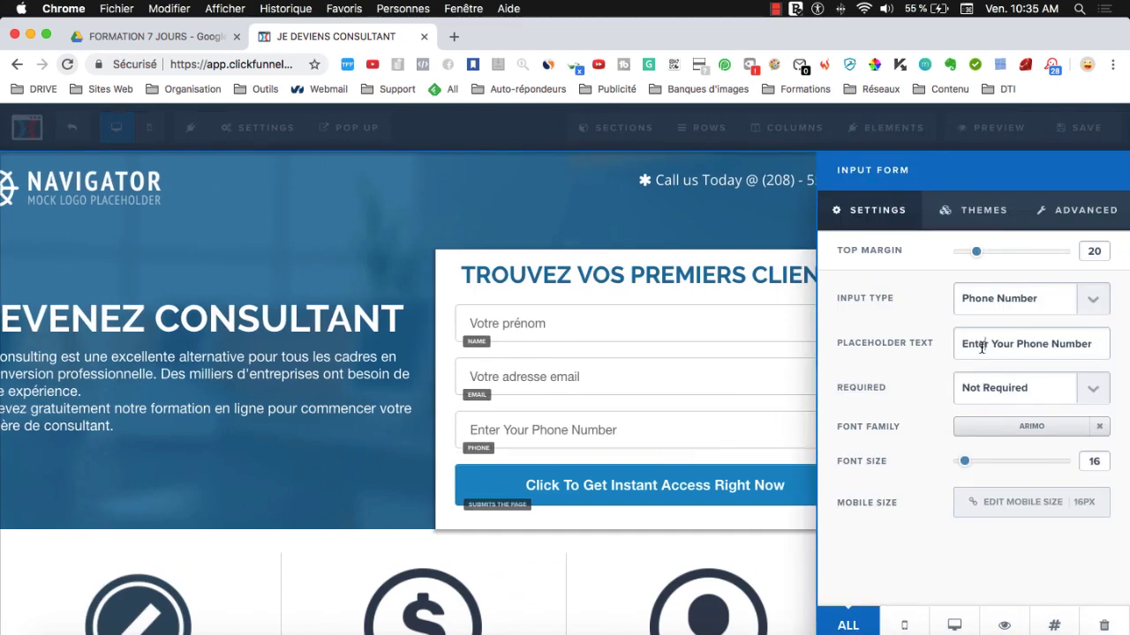
{"action": "double_click", "coordinate": [982, 347]}
{"action": "type", "text": "V"}
{"action": "key", "text": "super+shift+Right"}
{"action": "key", "text": "BackSpace"}
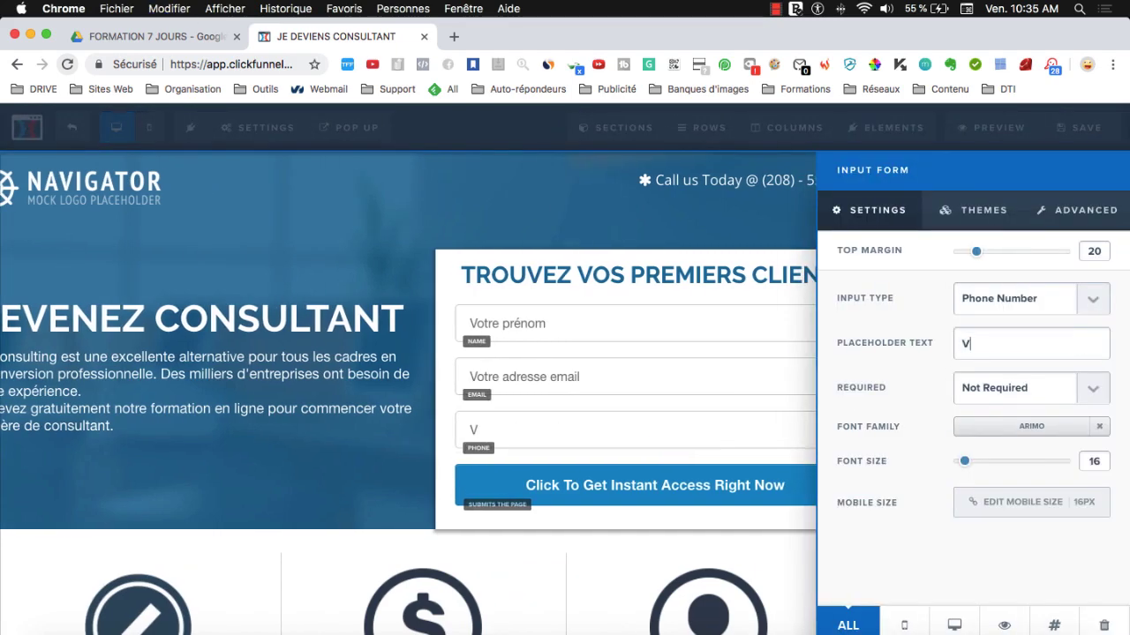
{"action": "type", "text": "otre nuémro de "}
{"action": "type", "text": "méro d"}
{"action": "type", "text": "e téléh"}
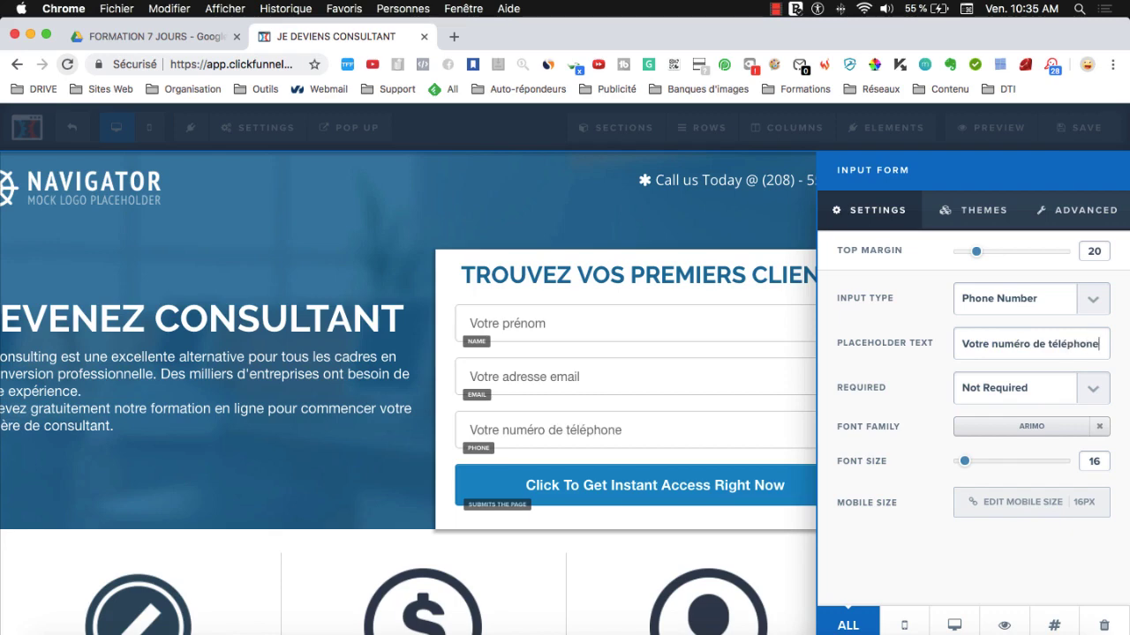
{"action": "left_click", "coordinate": [661, 462]}
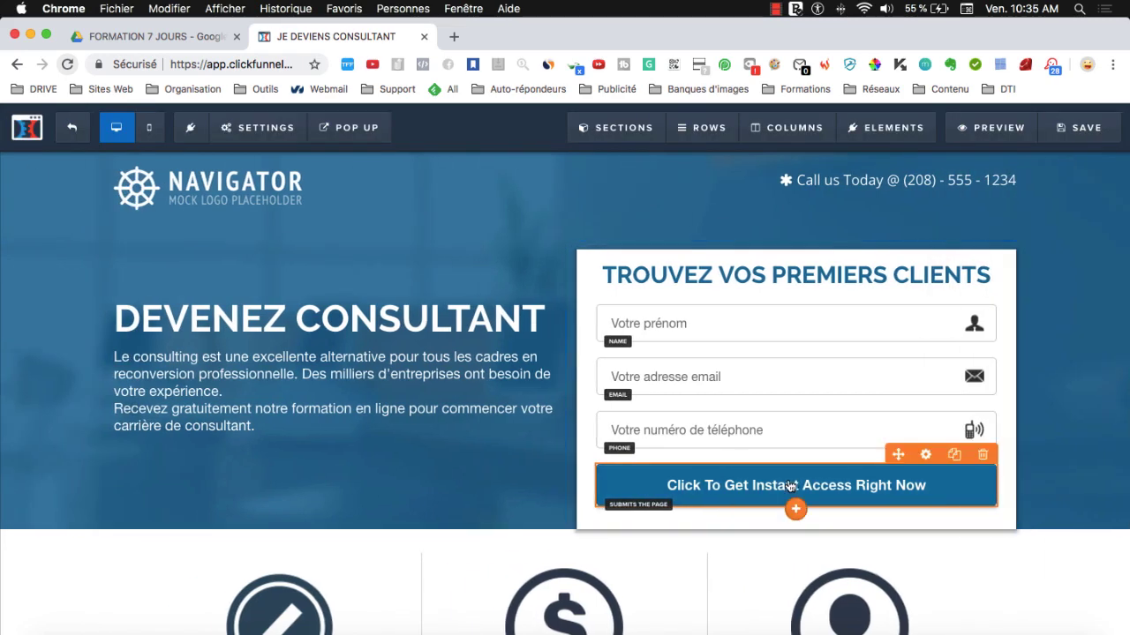
- Relabel the submit button 'Je reçois ma formation gratuite !'
{"action": "left_click", "coordinate": [874, 486]}
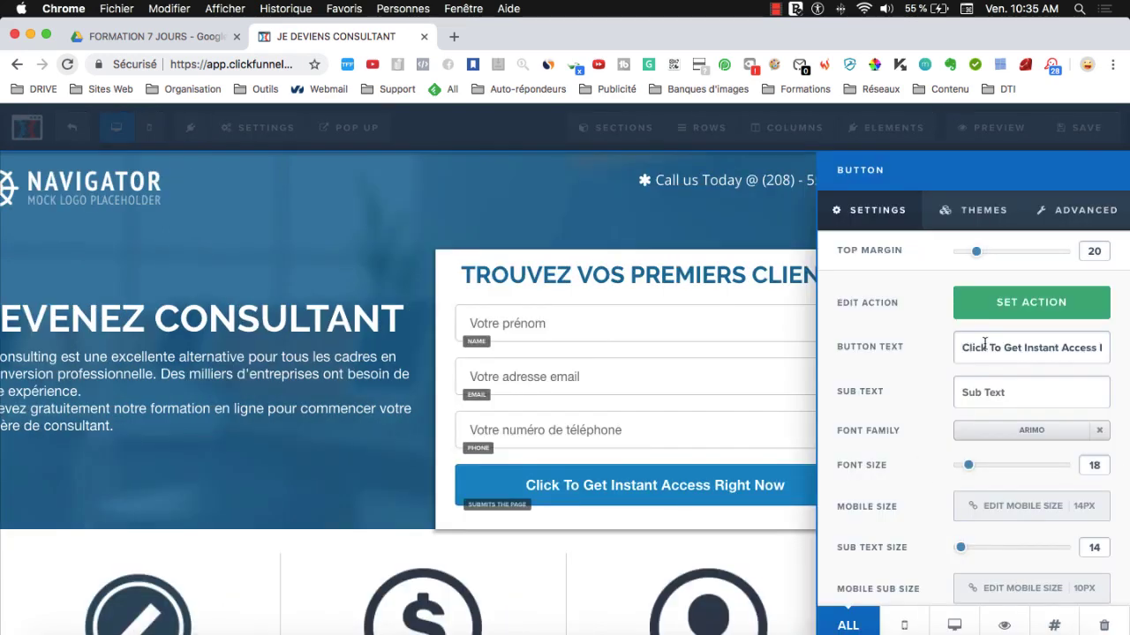
{"action": "triple_click", "coordinate": [984, 347]}
{"action": "type", "text": "Je recevois"}
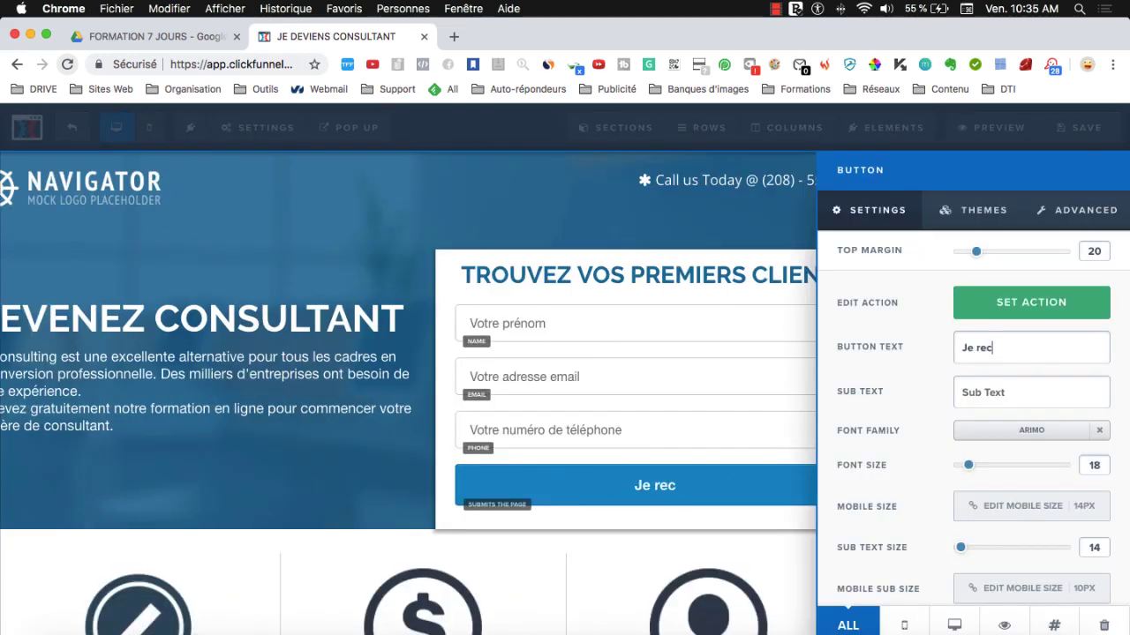
{"action": "key", "text": "BackSpace"}
{"action": "key", "text": "BackSpace"}
{"action": "key", "text": "BackSpace"}
{"action": "key", "text": "BackSpace"}
{"action": "key", "text": "BackSpace"}
{"action": "type", "text": "çois ma form"}
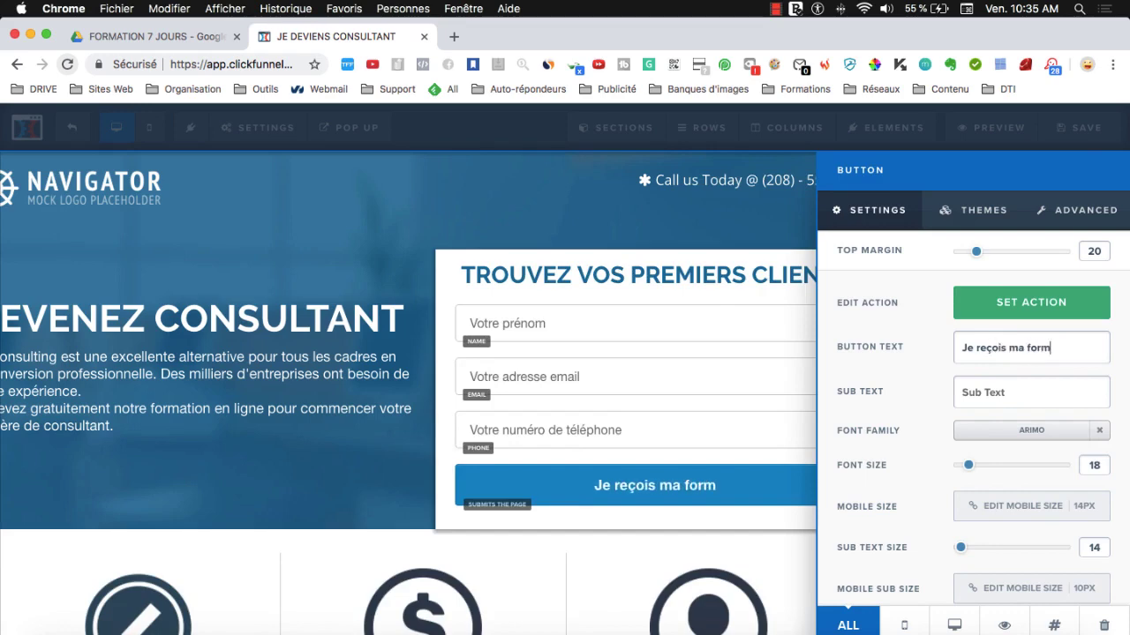
{"action": "type", "text": "ation gratuite !"}
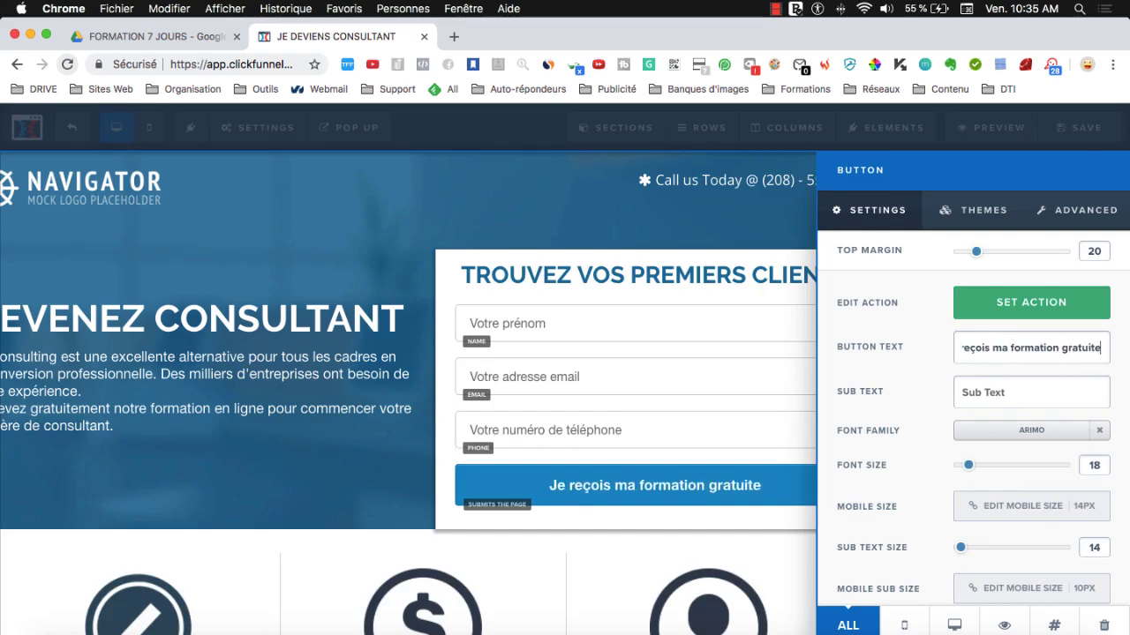
{"action": "left_click", "coordinate": [595, 474]}
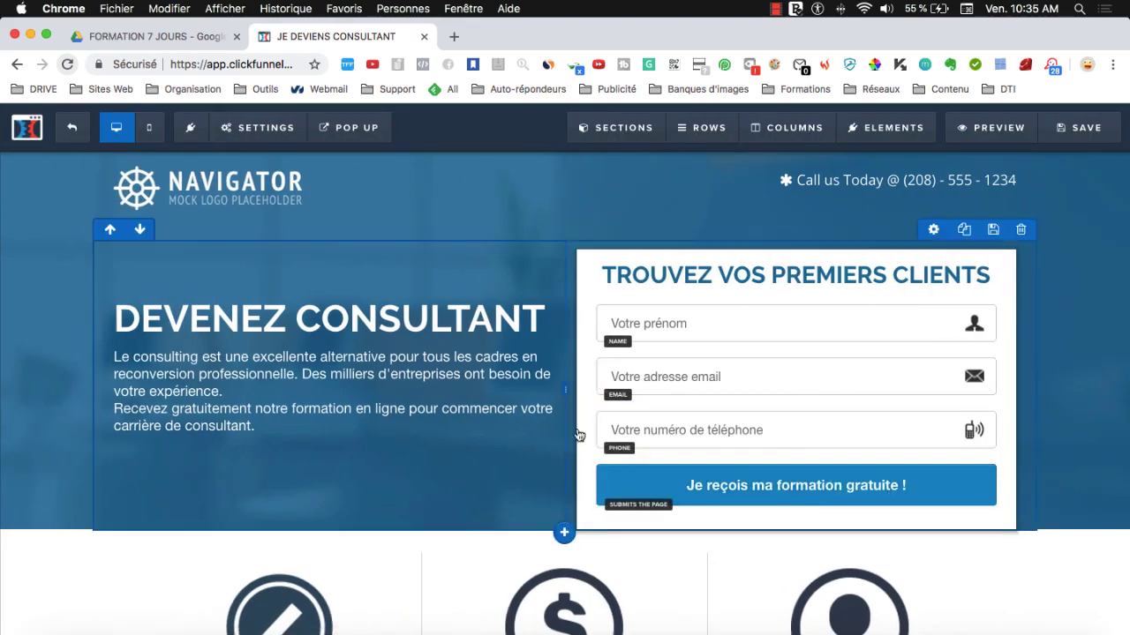
- Delete the Watch Video Now section and confirm the removal
{"action": "scroll", "coordinate": [489, 294], "scroll_direction": "down", "scroll_amount": 5}
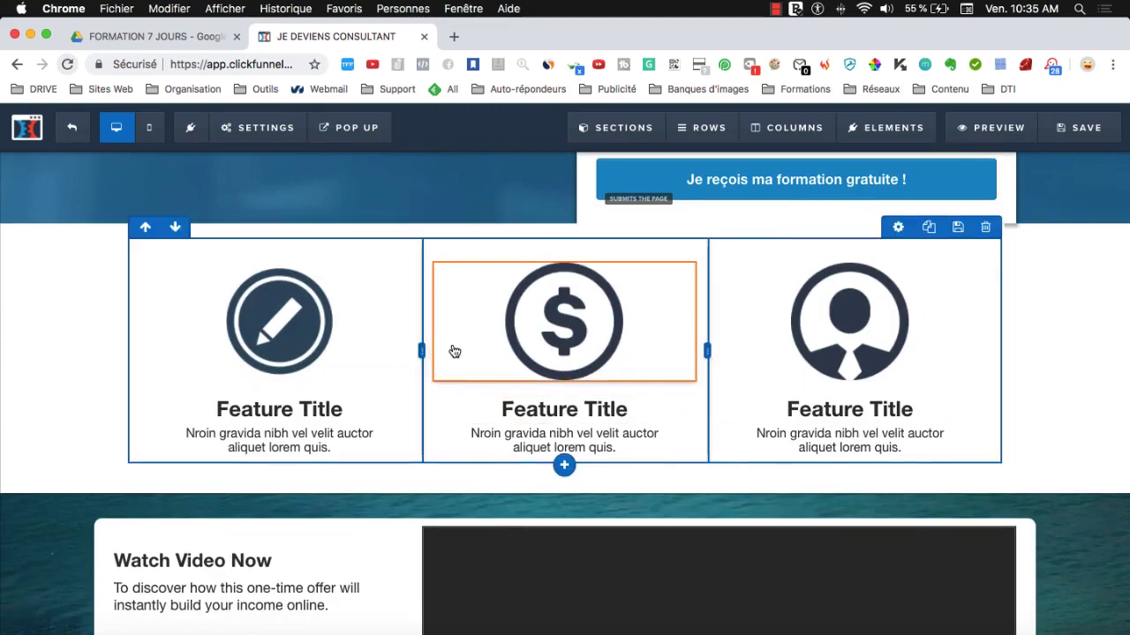
{"action": "scroll", "coordinate": [870, 317], "scroll_direction": "down", "scroll_amount": 5}
{"action": "scroll", "coordinate": [870, 318], "scroll_direction": "up", "scroll_amount": 1}
{"action": "mouse_move", "coordinate": [1121, 231]}
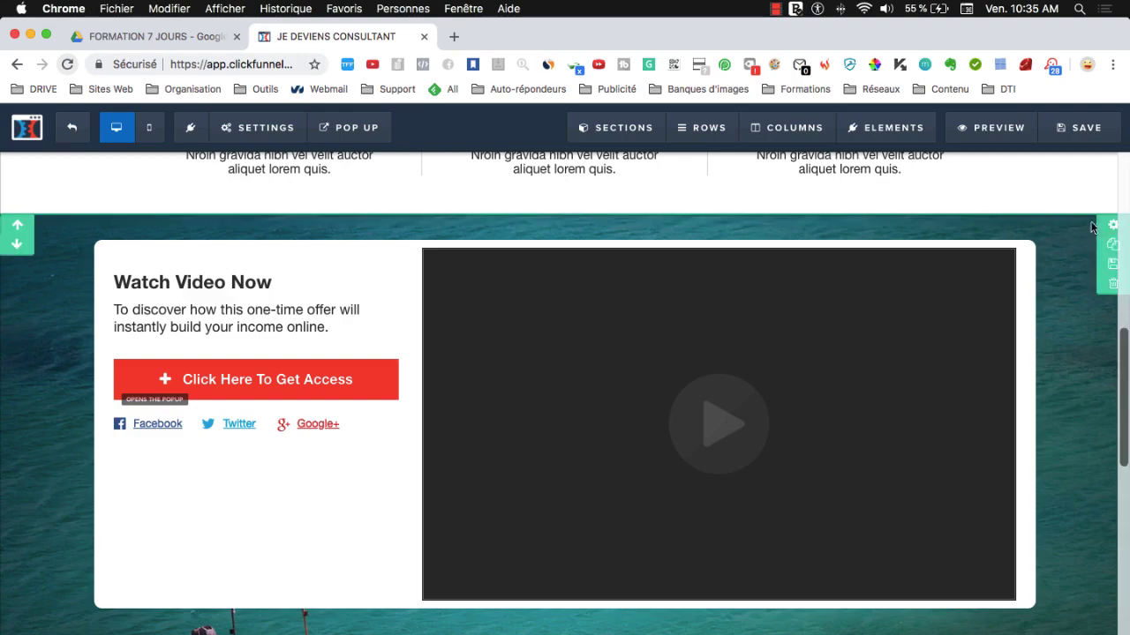
{"action": "left_click", "coordinate": [1114, 286]}
{"action": "left_click", "coordinate": [700, 156]}
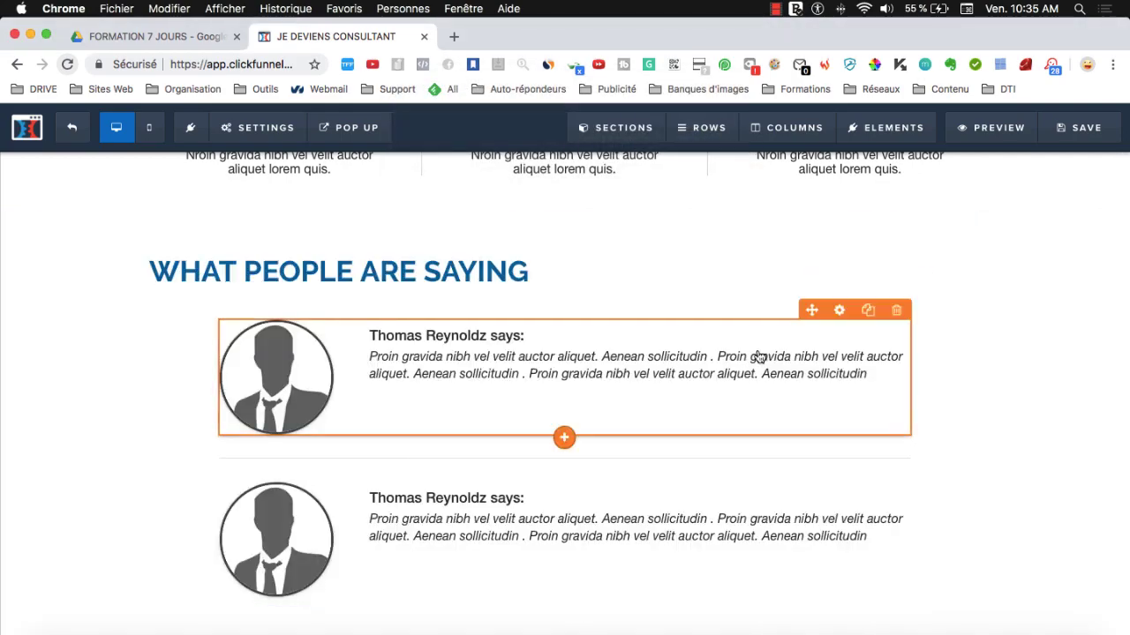
- Return to the top of the page and save it
{"action": "scroll", "coordinate": [673, 380], "scroll_direction": "up", "scroll_amount": 3}
{"action": "scroll", "coordinate": [674, 380], "scroll_direction": "down", "scroll_amount": 6}
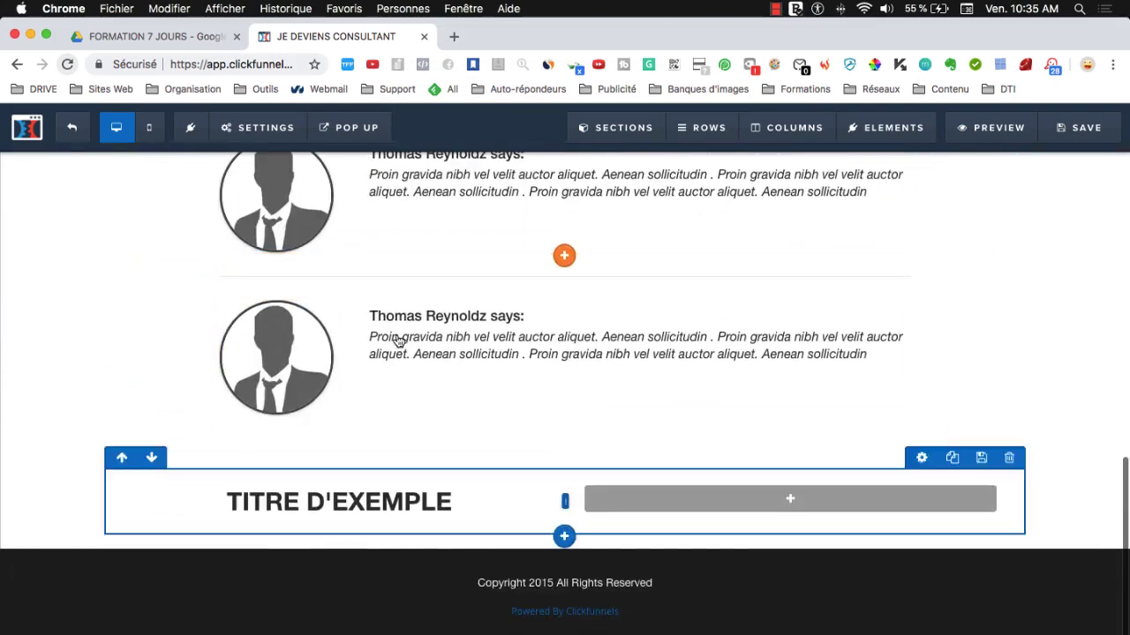
{"action": "scroll", "coordinate": [486, 383], "scroll_direction": "up", "scroll_amount": 10}
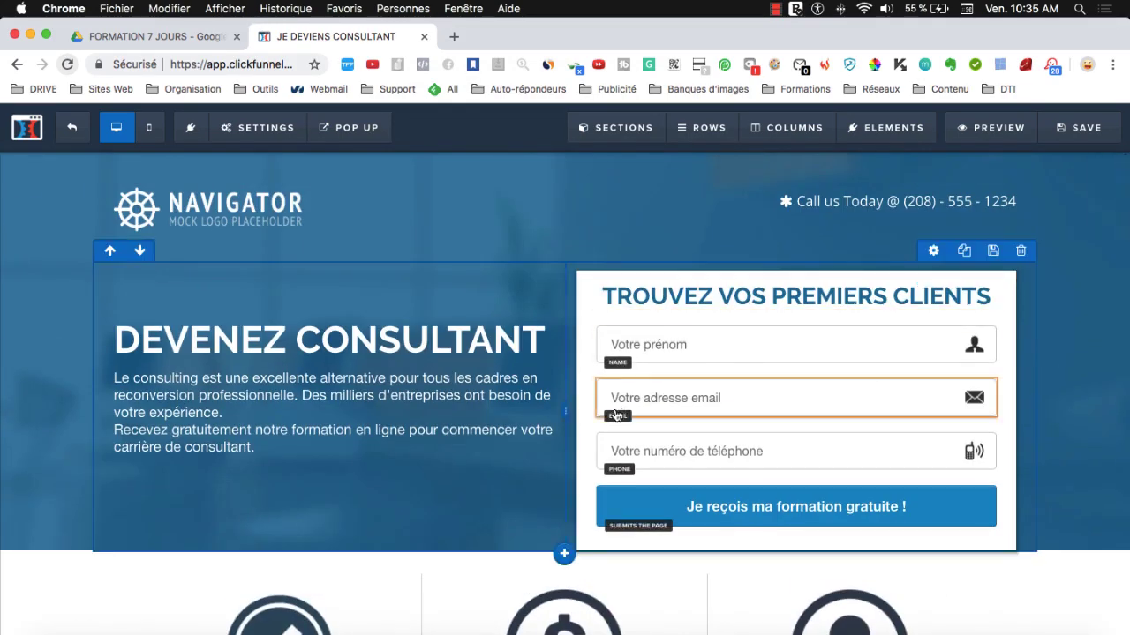
{"action": "left_click", "coordinate": [1084, 132]}
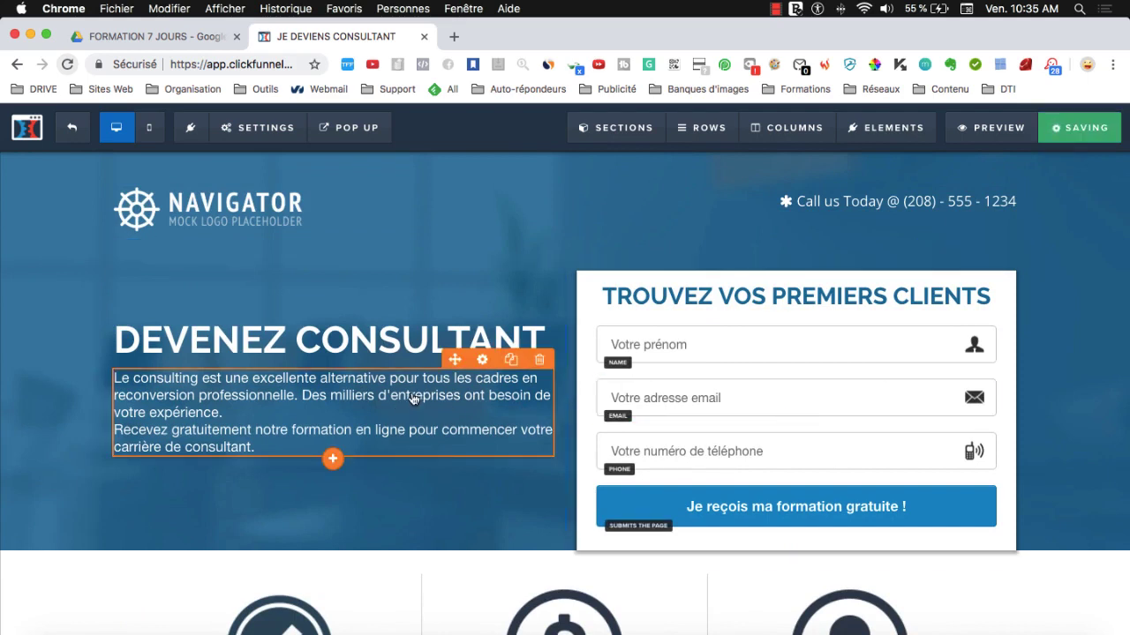
- Scroll through the French opt-in page in the mobile preview layout
{"action": "left_click", "coordinate": [157, 139]}
{"action": "scroll", "coordinate": [622, 401], "scroll_direction": "down", "scroll_amount": 5}
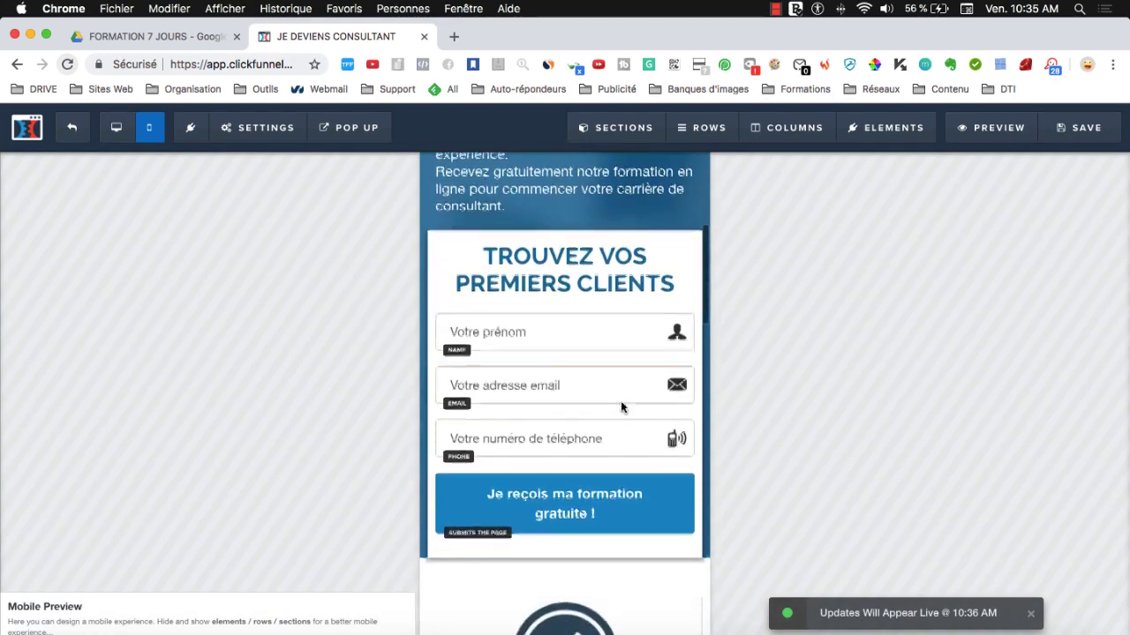
{"action": "scroll", "coordinate": [621, 403], "scroll_direction": "down", "scroll_amount": 3}
{"action": "scroll", "coordinate": [619, 404], "scroll_direction": "up", "scroll_amount": 10}
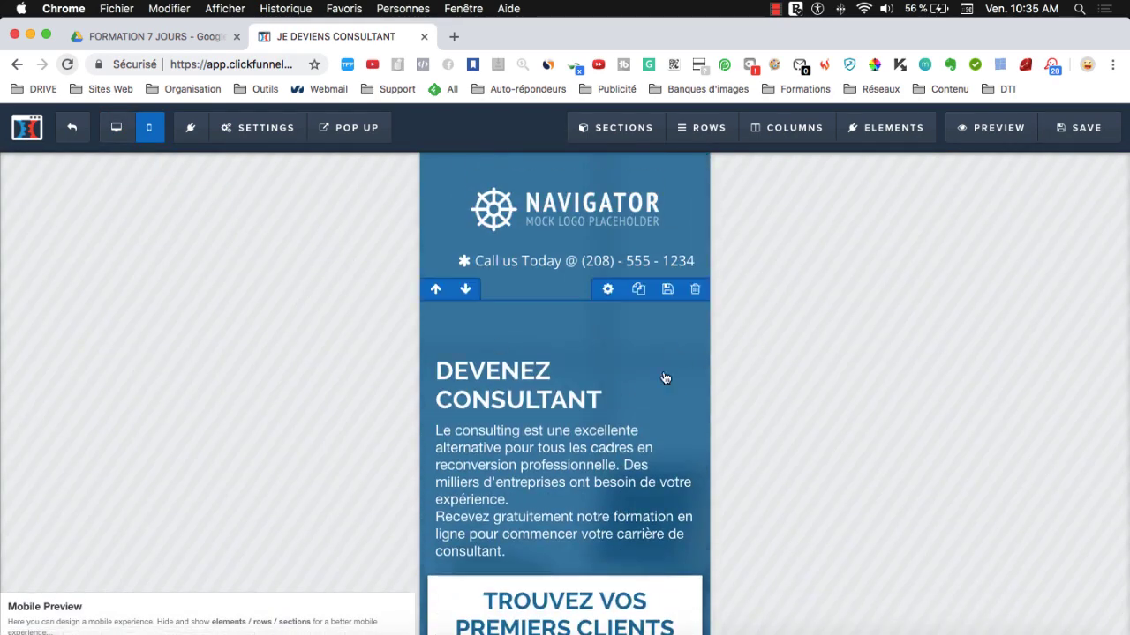
{"action": "scroll", "coordinate": [565, 416], "scroll_direction": "down", "scroll_amount": 4}
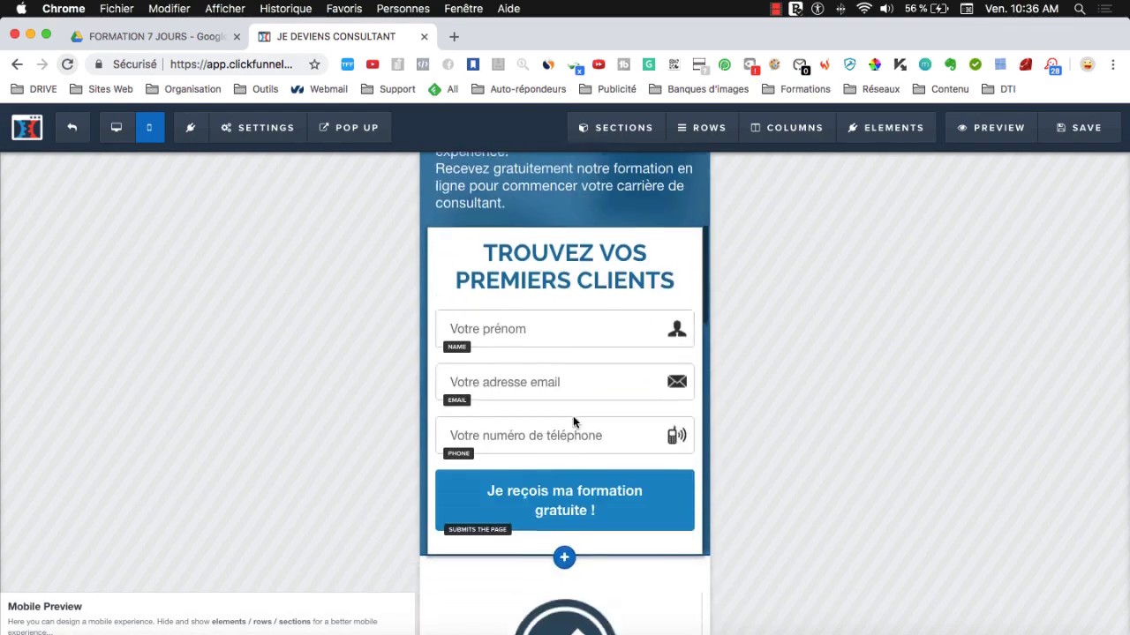
{"action": "scroll", "coordinate": [573, 422], "scroll_direction": "down", "scroll_amount": 4}
{"action": "scroll", "coordinate": [583, 406], "scroll_direction": "up", "scroll_amount": 8}
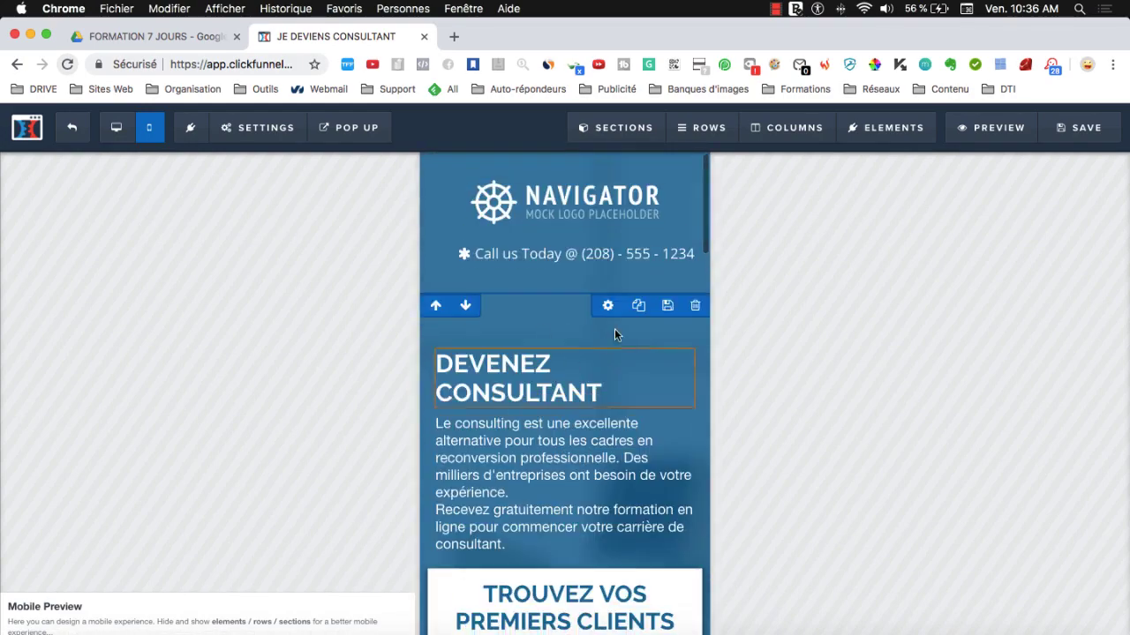
{"action": "scroll", "coordinate": [578, 399], "scroll_direction": "down", "scroll_amount": 3}
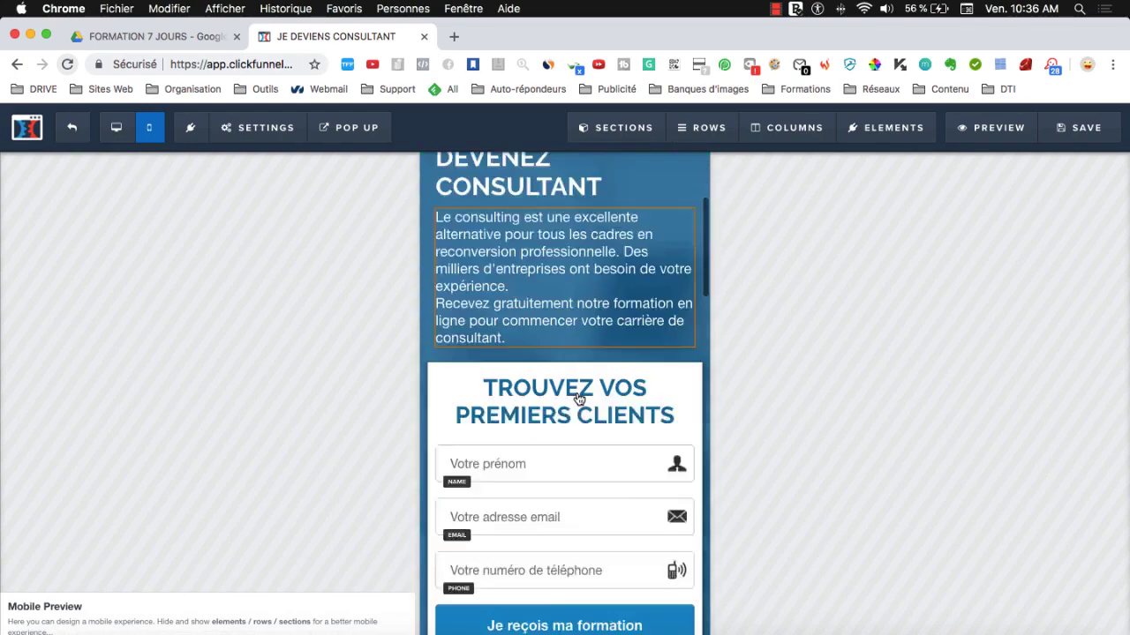
{"action": "scroll", "coordinate": [578, 399], "scroll_direction": "down", "scroll_amount": 2}
{"action": "scroll", "coordinate": [577, 398], "scroll_direction": "up", "scroll_amount": 6}
- Return to the desktop layout, save the opt-in page and leave the editor
{"action": "left_click", "coordinate": [116, 128]}
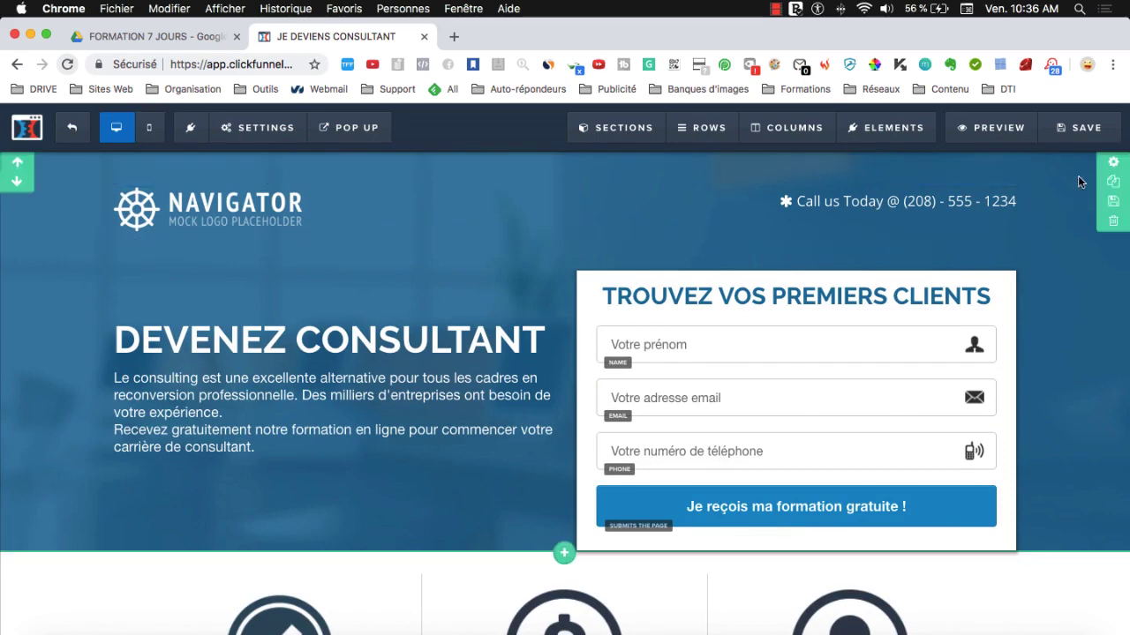
{"action": "left_click", "coordinate": [1052, 141]}
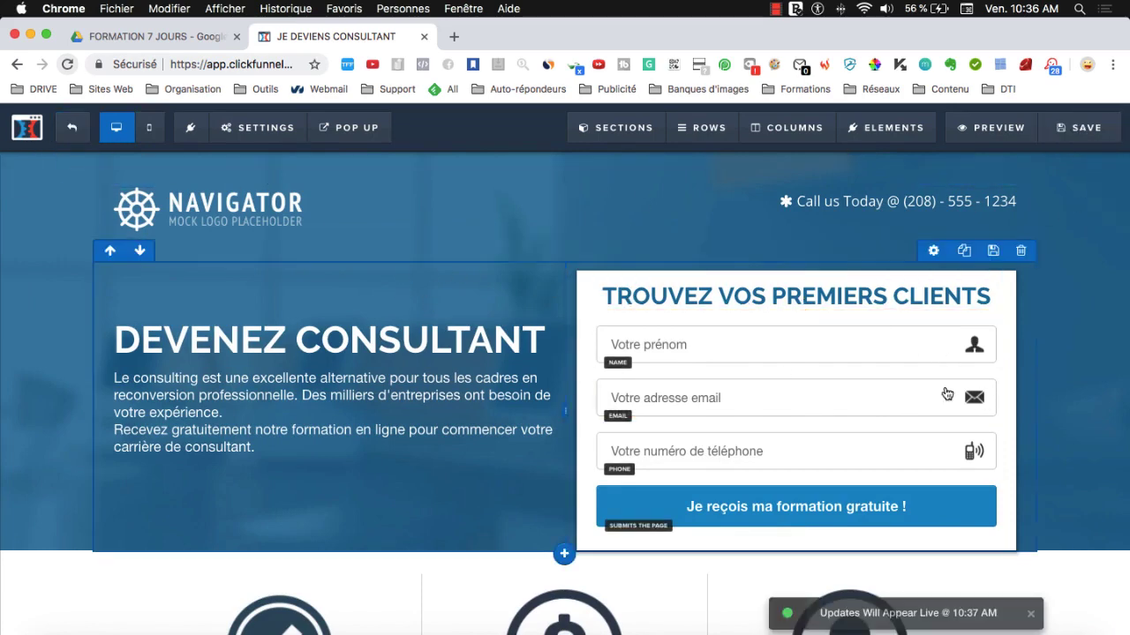
{"action": "left_click", "coordinate": [77, 133]}
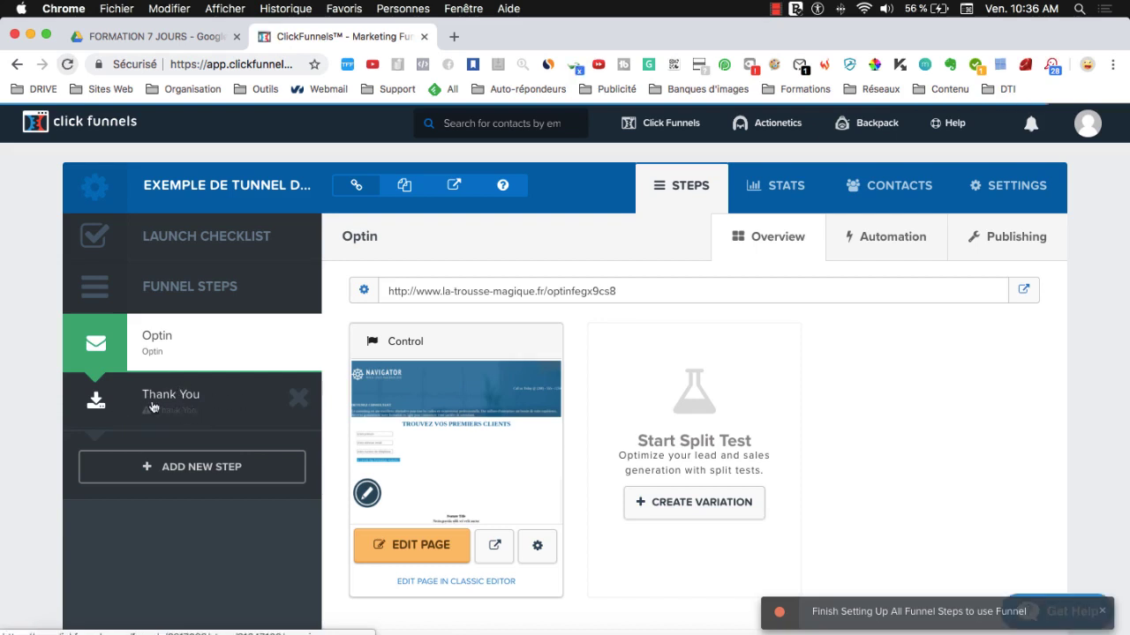
- Open the Thank You step from the funnel's Steps list to show its template gallery
{"action": "left_click", "coordinate": [187, 415]}
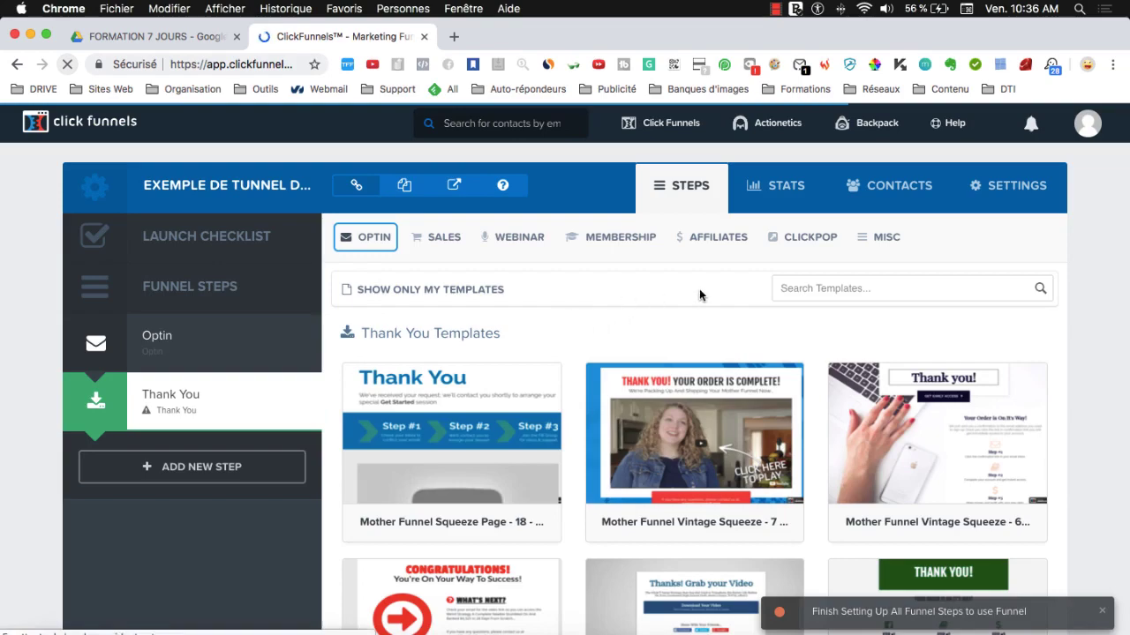
- Give the Thank You step the Mother Funnel Squeeze Page 13 template and open it for editing
{"action": "scroll", "coordinate": [882, 328], "scroll_direction": "down", "scroll_amount": 3}
{"action": "mouse_move", "coordinate": [1021, 412]}
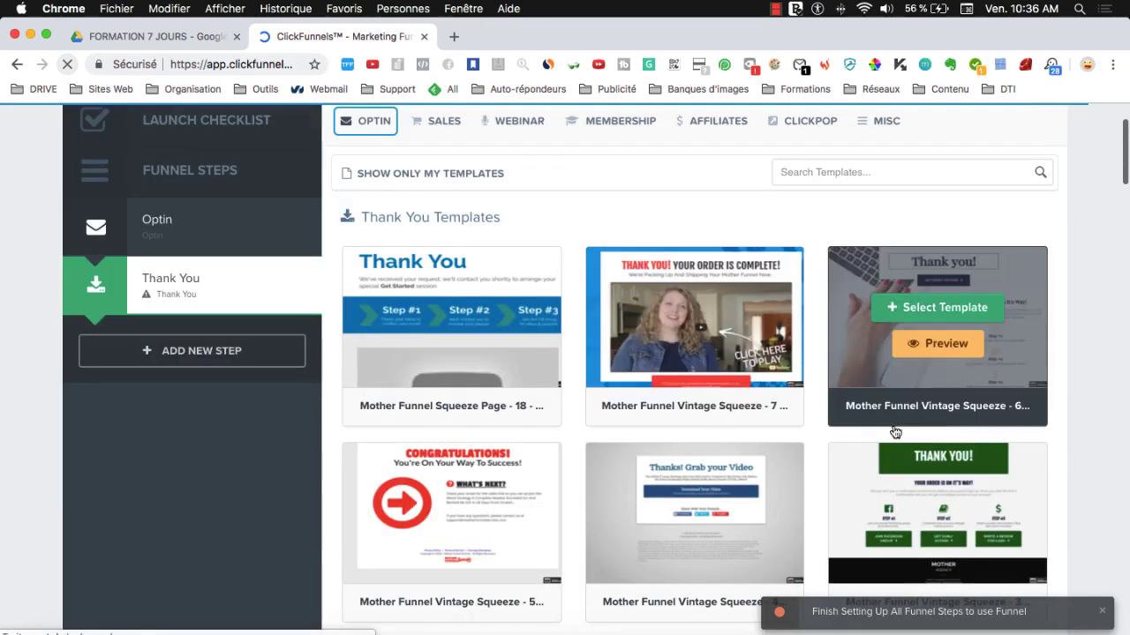
{"action": "scroll", "coordinate": [895, 431], "scroll_direction": "down", "scroll_amount": 10}
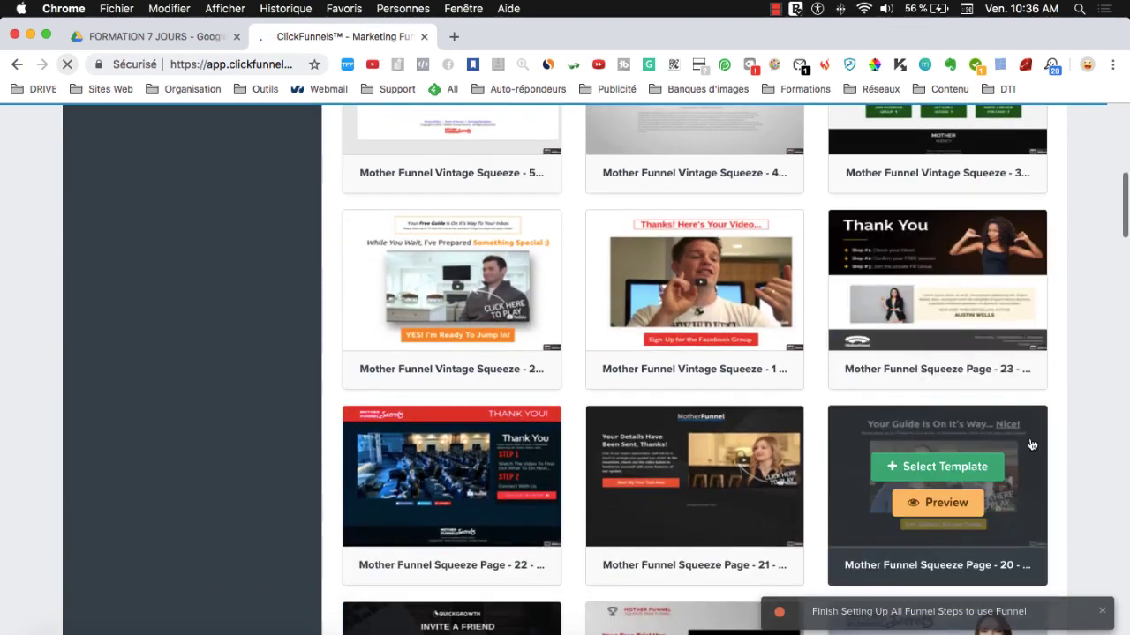
{"action": "scroll", "coordinate": [834, 433], "scroll_direction": "down", "scroll_amount": 13}
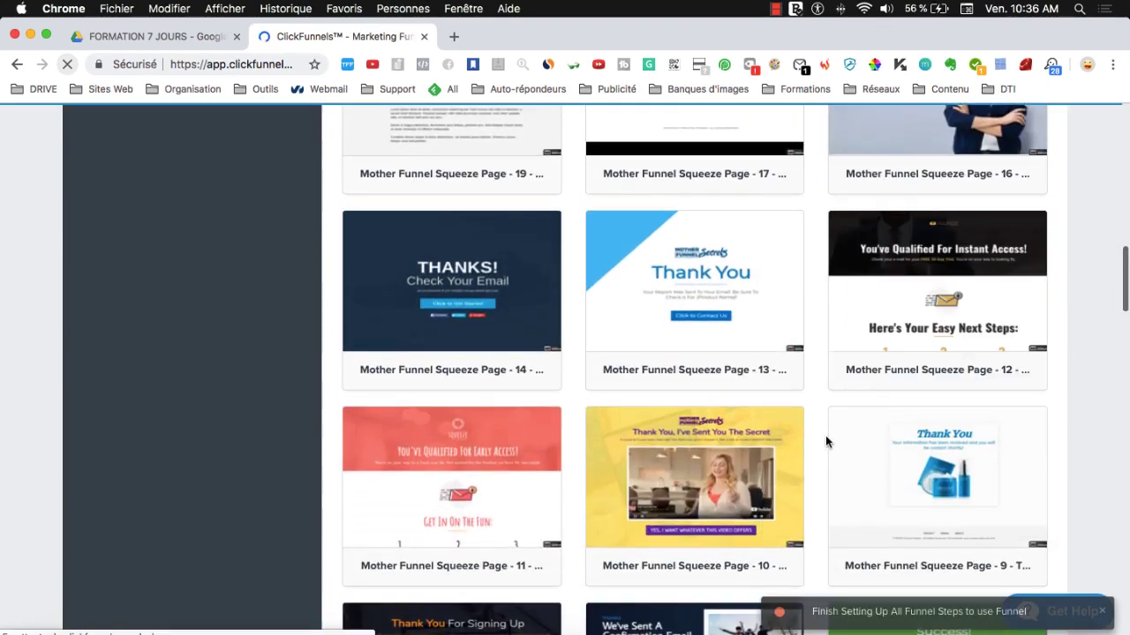
{"action": "scroll", "coordinate": [825, 437], "scroll_direction": "down", "scroll_amount": 3}
{"action": "scroll", "coordinate": [821, 441], "scroll_direction": "up", "scroll_amount": 2}
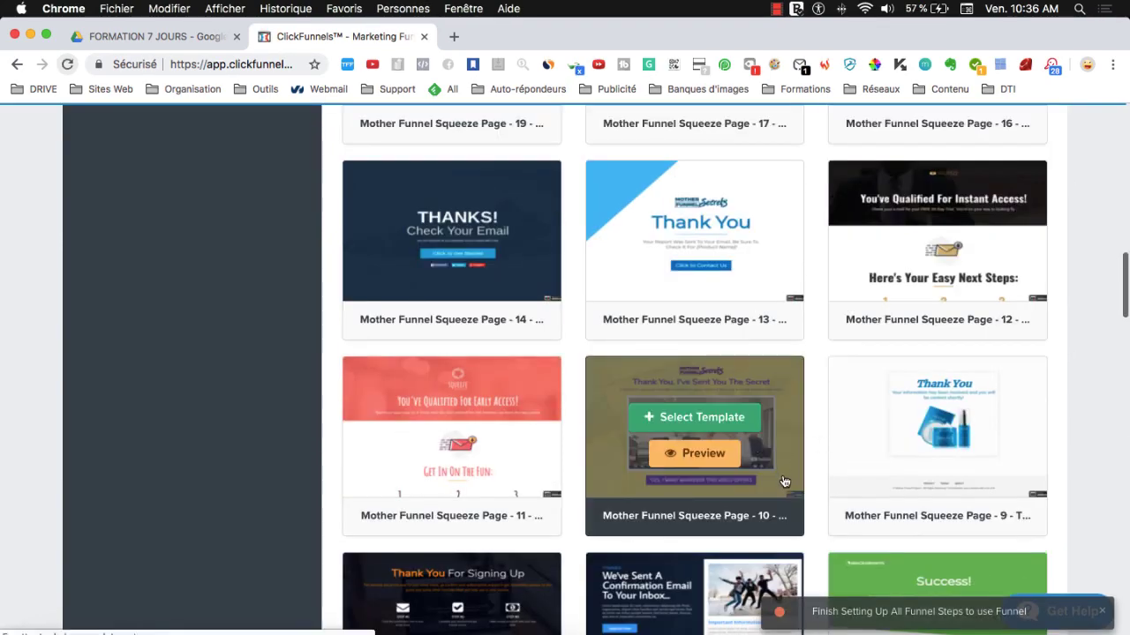
{"action": "mouse_move", "coordinate": [709, 257]}
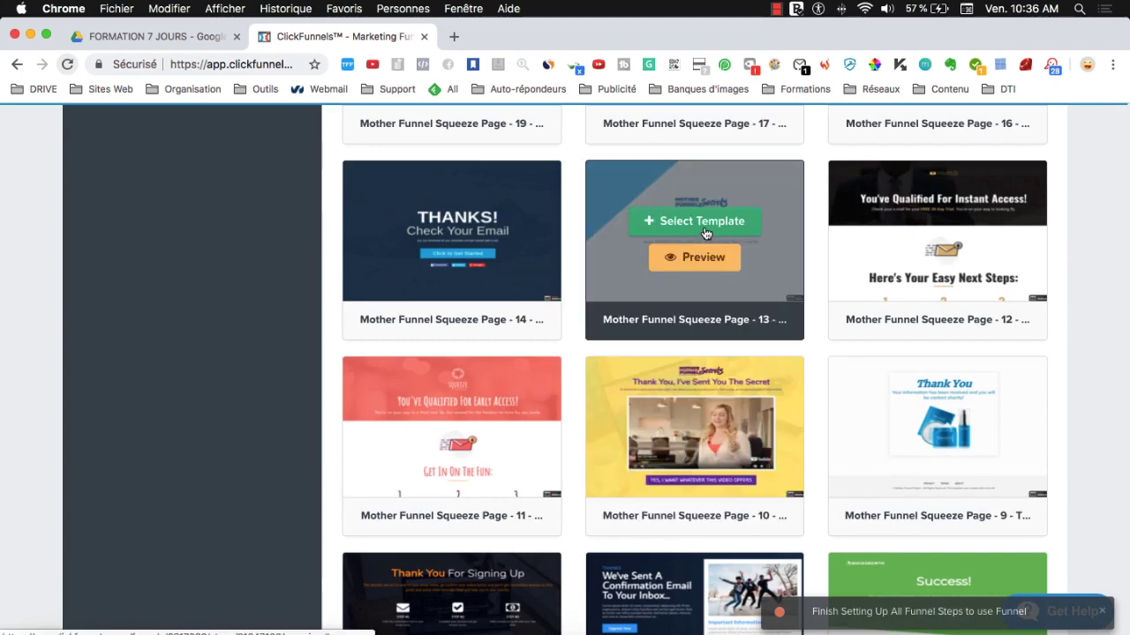
{"action": "left_click", "coordinate": [672, 224]}
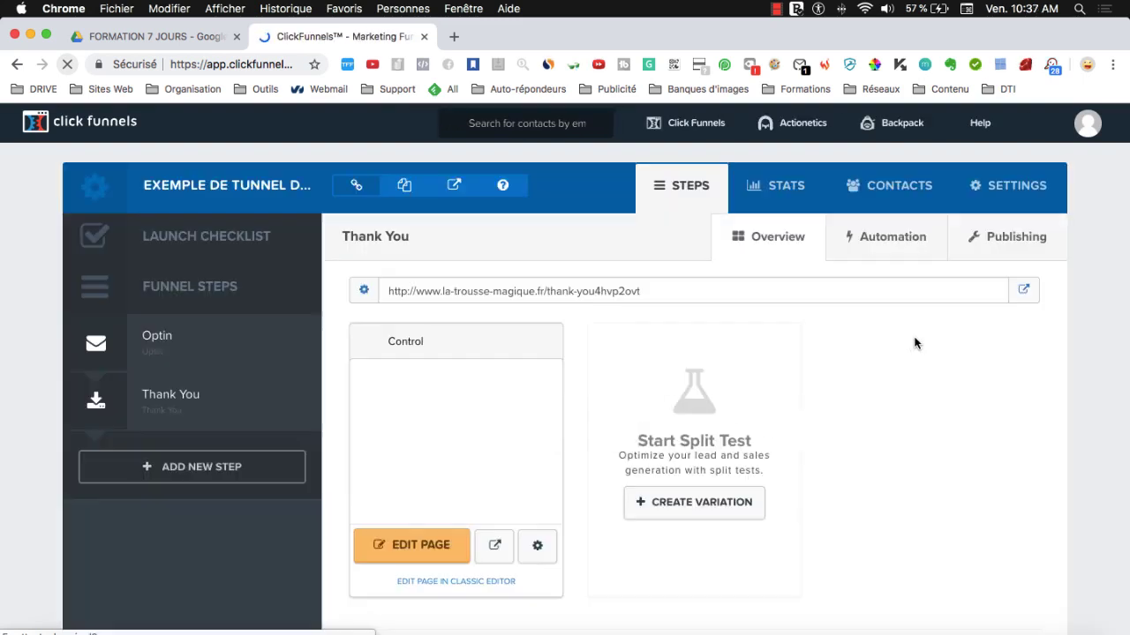
{"action": "left_click", "coordinate": [399, 547]}
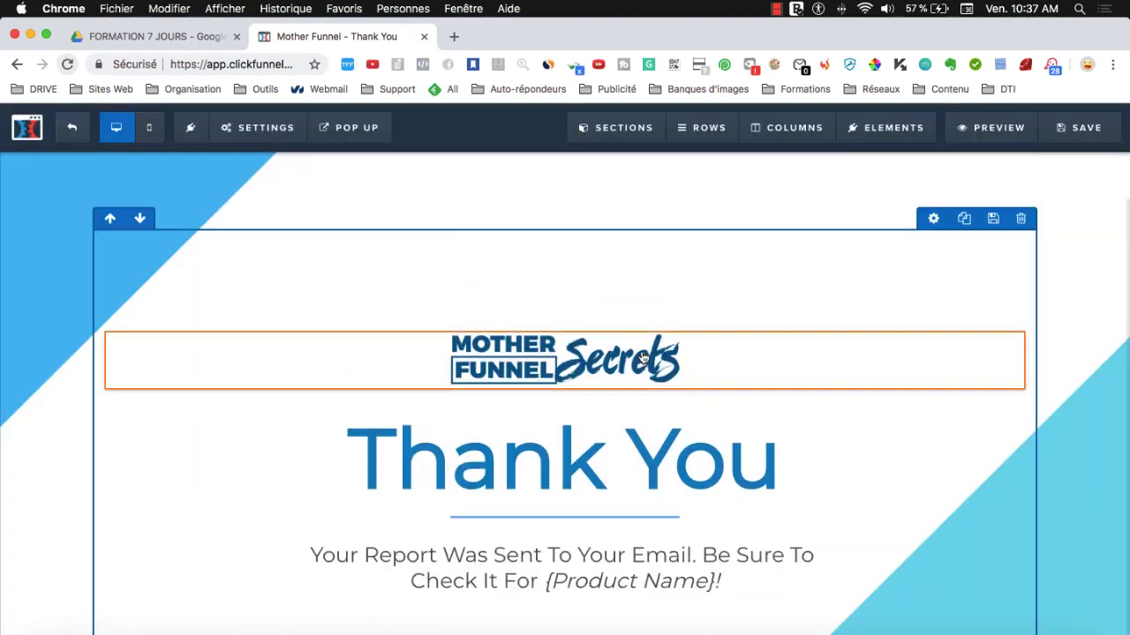
- Delete the Mother Funnel Secrets logo from the Thank You page
{"action": "scroll", "coordinate": [679, 380], "scroll_direction": "down", "scroll_amount": 2}
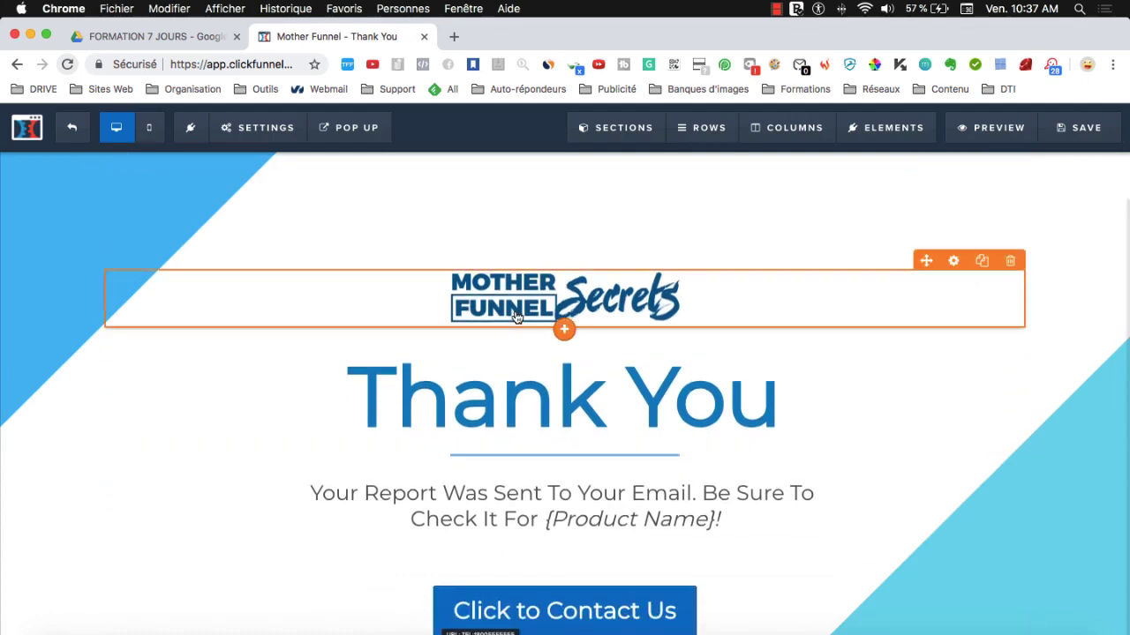
{"action": "left_click", "coordinate": [1009, 261]}
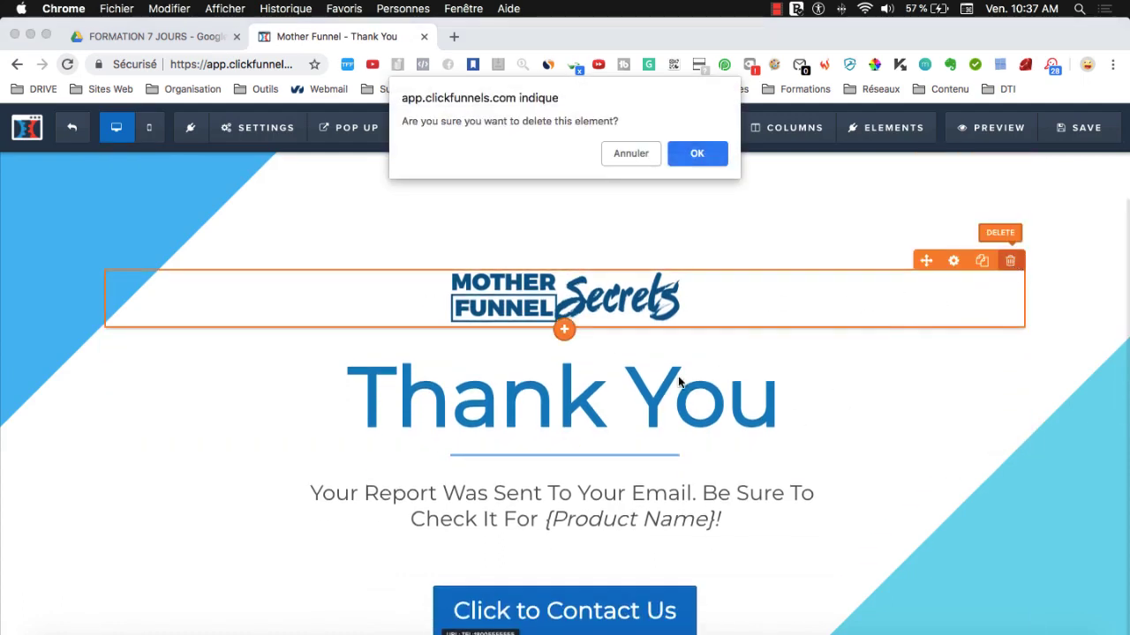
{"action": "left_click", "coordinate": [711, 154]}
- Change the headline to 'Merci !' and the subtitle to 'Votre formation gratuite arrive dans votre boîte mail d'ici 5 minutes !'
{"action": "double_click", "coordinate": [560, 323]}
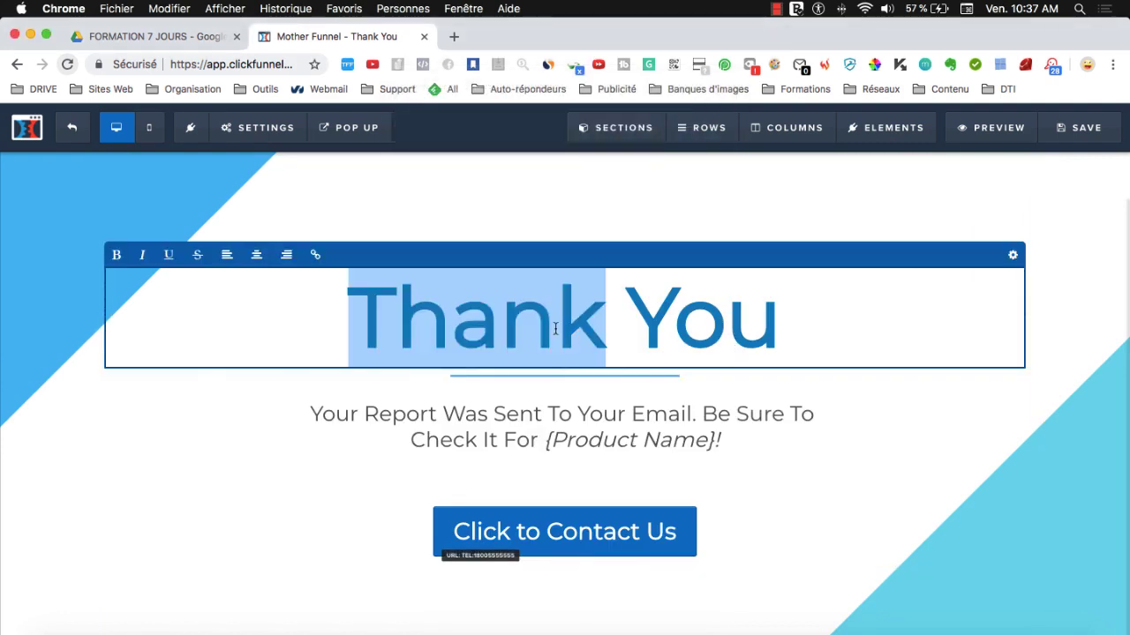
{"action": "triple_click", "coordinate": [556, 323]}
{"action": "type", "text": "Me"}
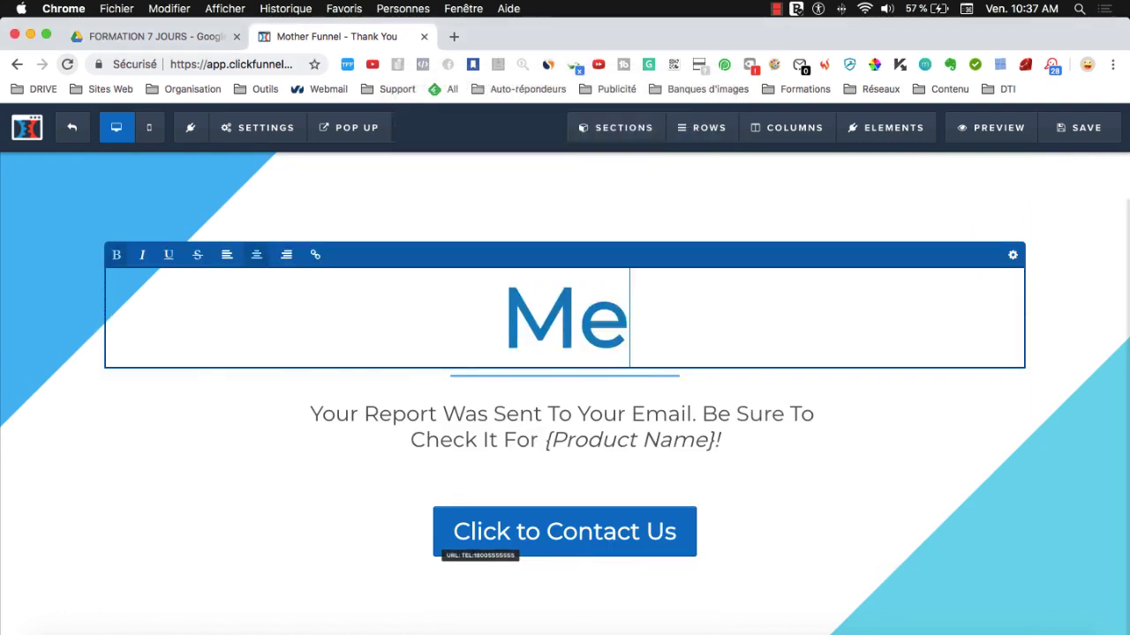
{"action": "type", "text": "rci !"}
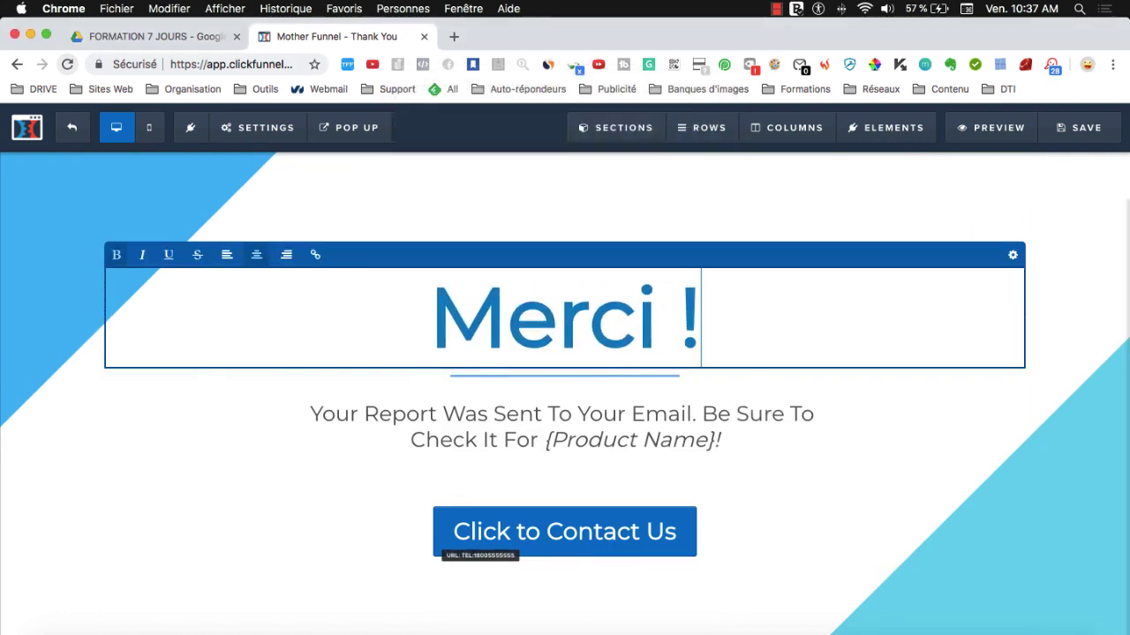
{"action": "triple_click", "coordinate": [521, 417]}
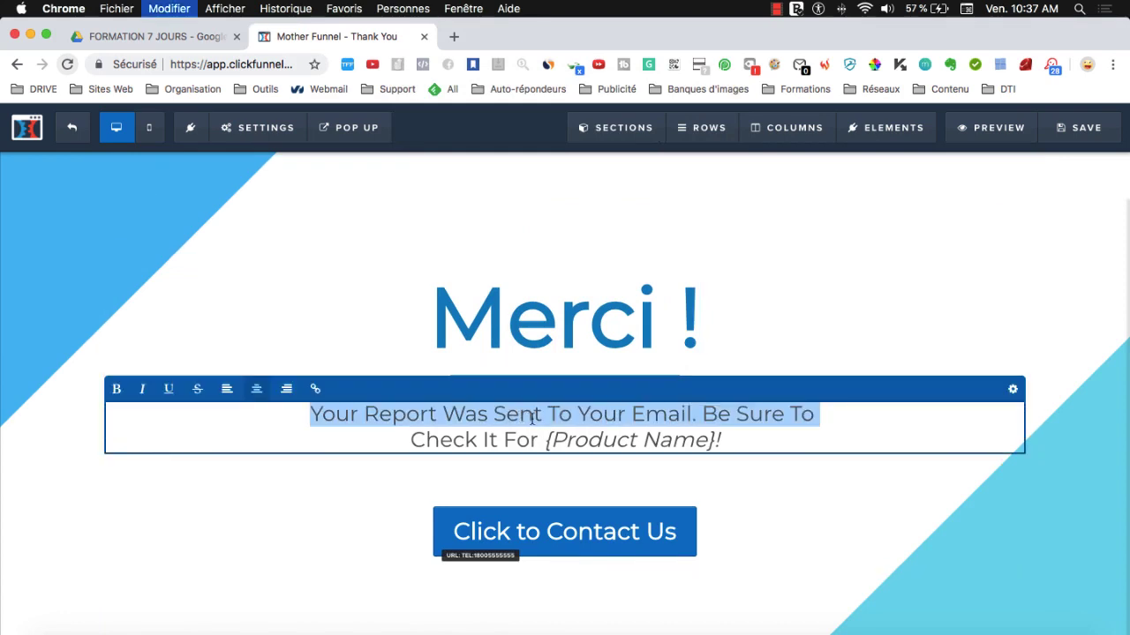
{"action": "type", "text": "Votre"}
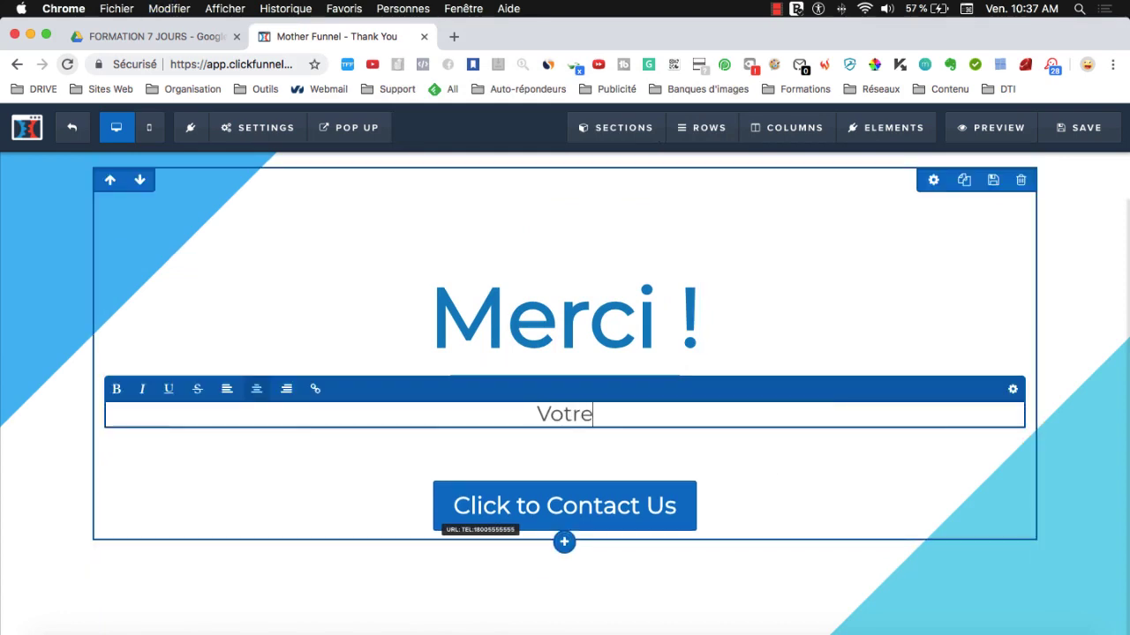
{"action": "type", "text": " formation gr"}
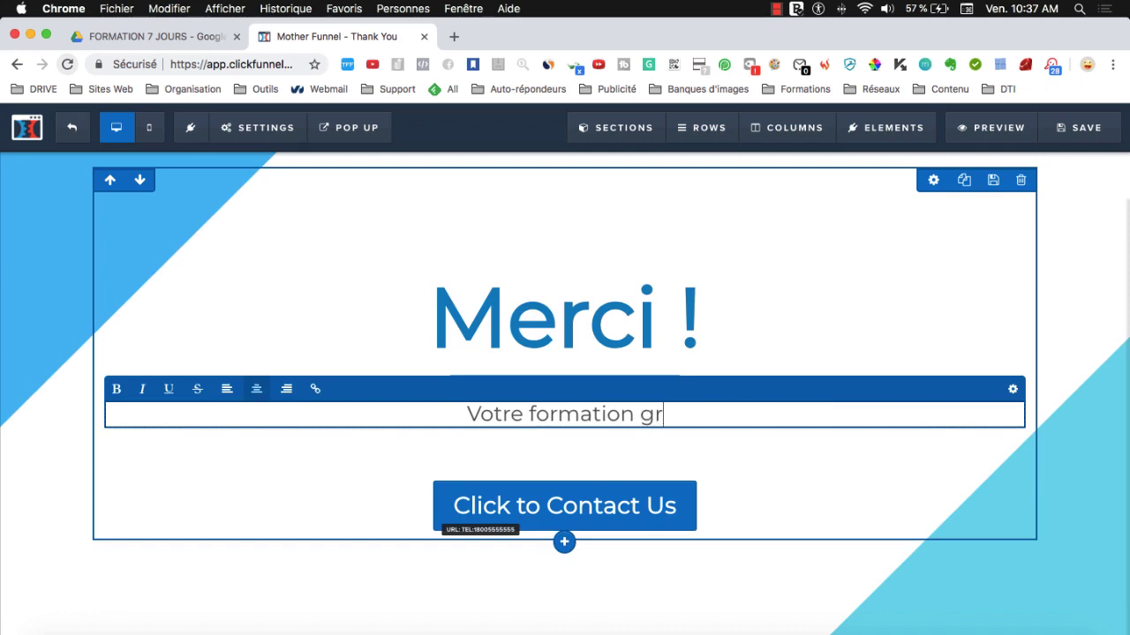
{"action": "type", "text": "atuite arri"}
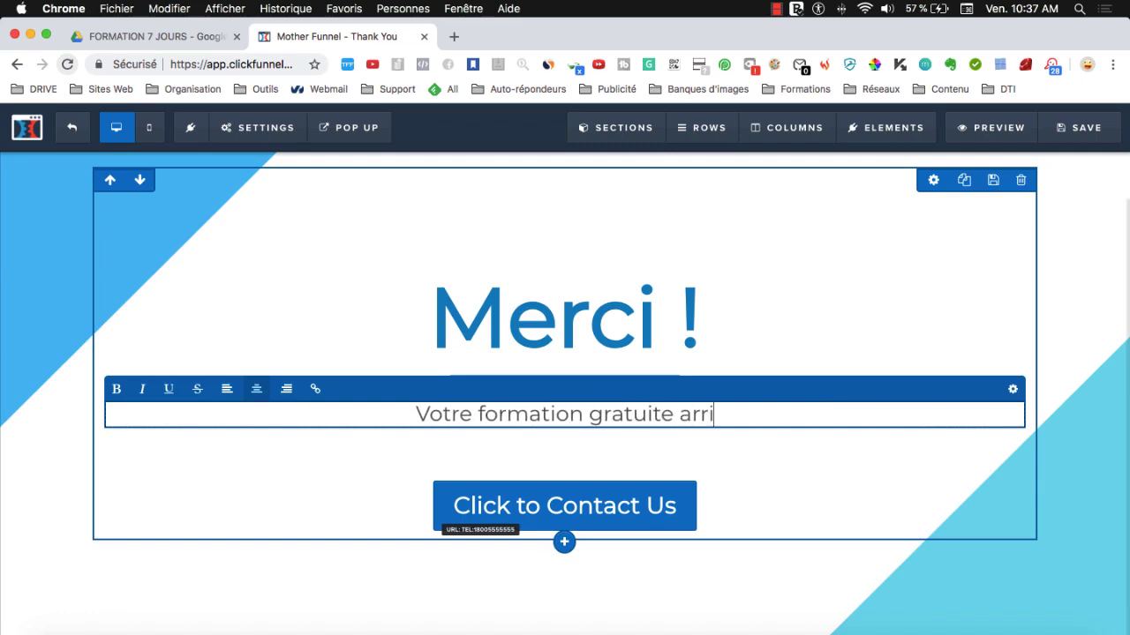
{"action": "type", "text": "ve dans votre boîte mial"}
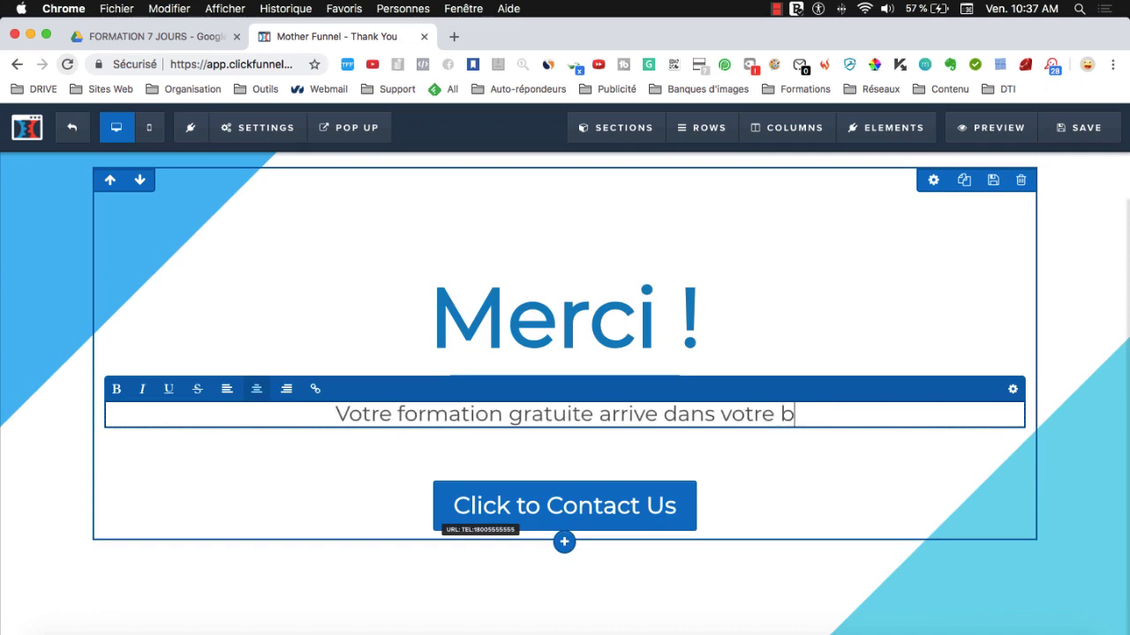
{"action": "key", "text": "BackSpace"}
{"action": "key", "text": "BackSpace"}
{"action": "key", "text": "BackSpace"}
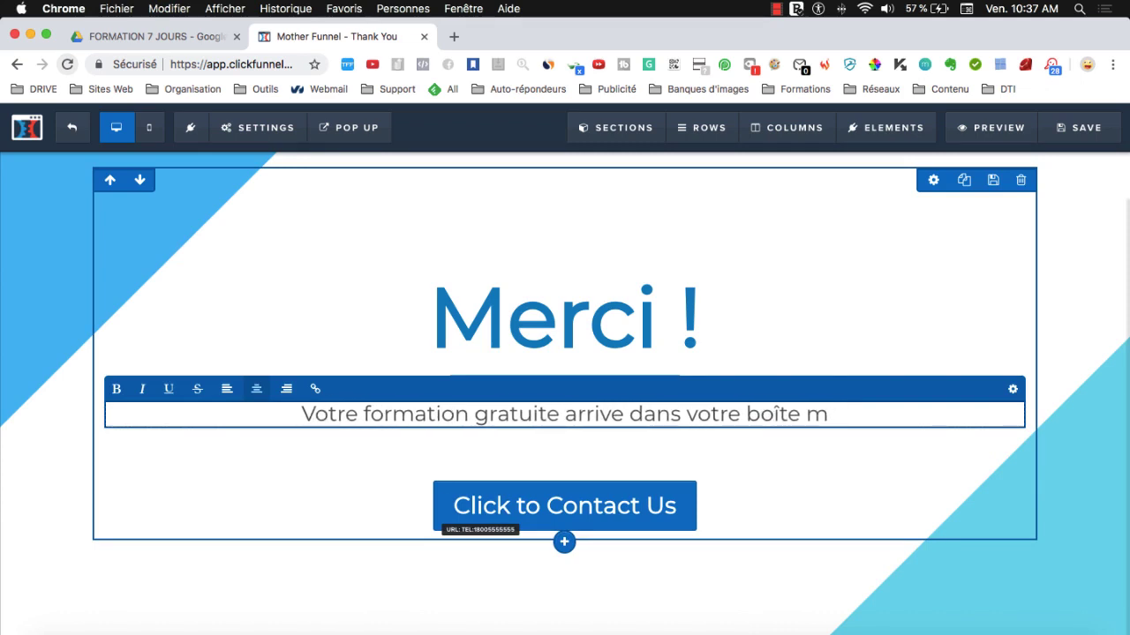
{"action": "type", "text": "ail d'ici 5 m"}
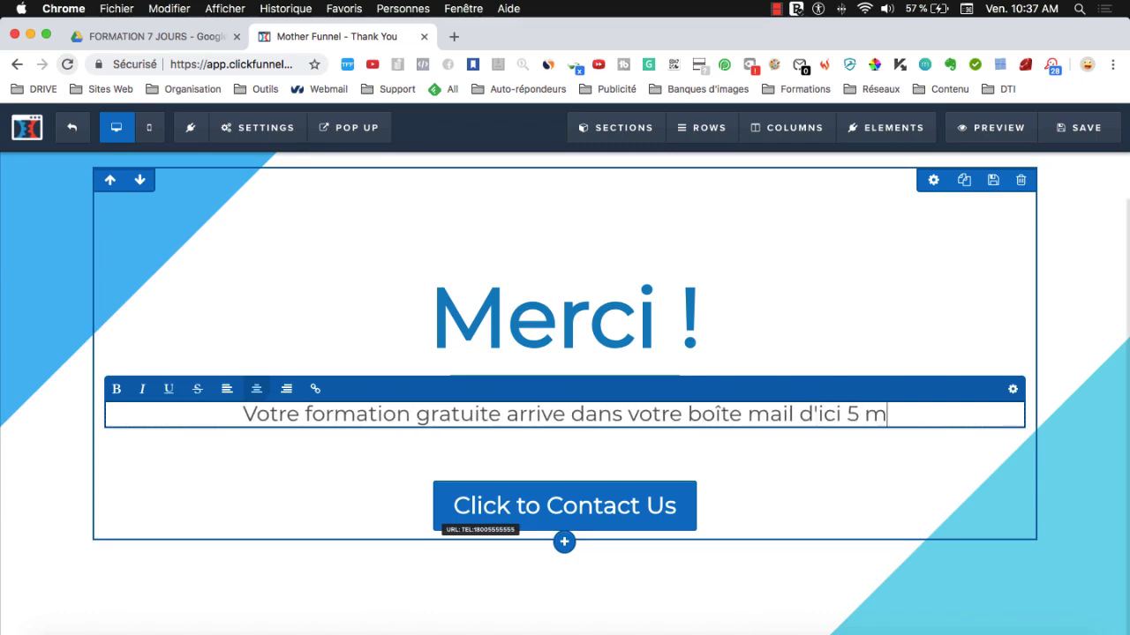
{"action": "type", "text": "inutes !"}
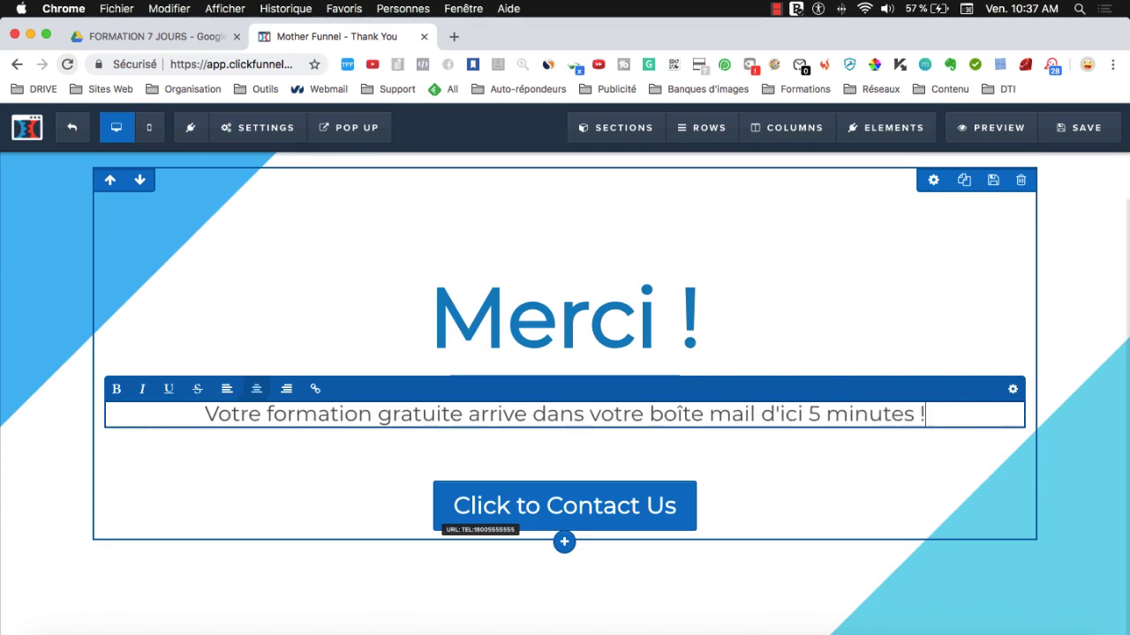
{"action": "left_click", "coordinate": [559, 528]}
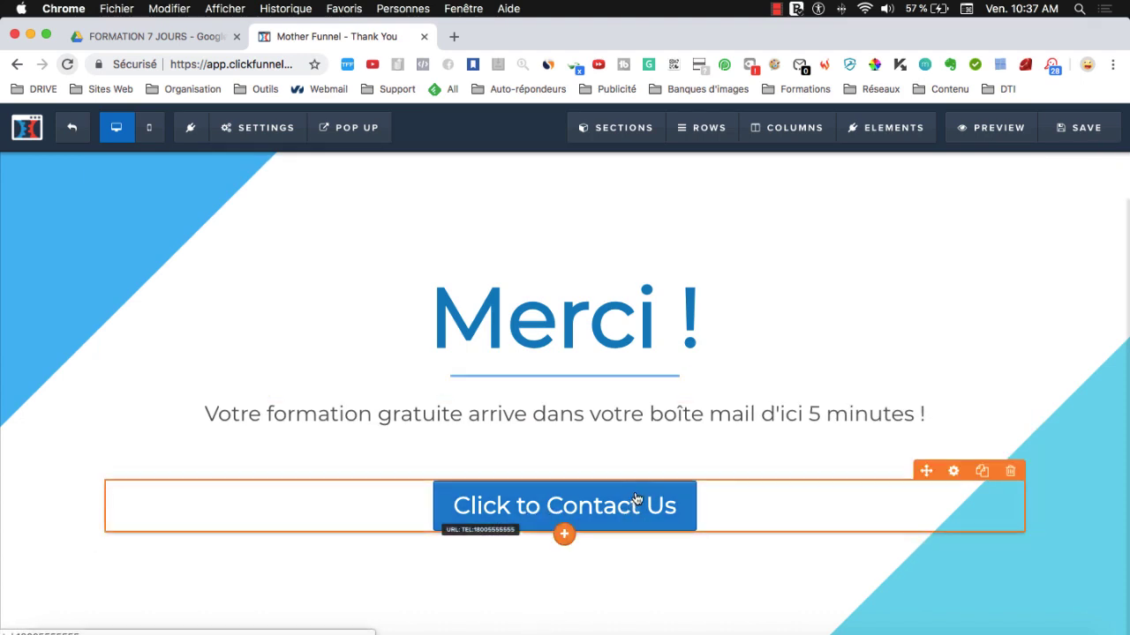
- Relabel the Thank You button 'Voir les bonus de la formation'
{"action": "left_click", "coordinate": [954, 473]}
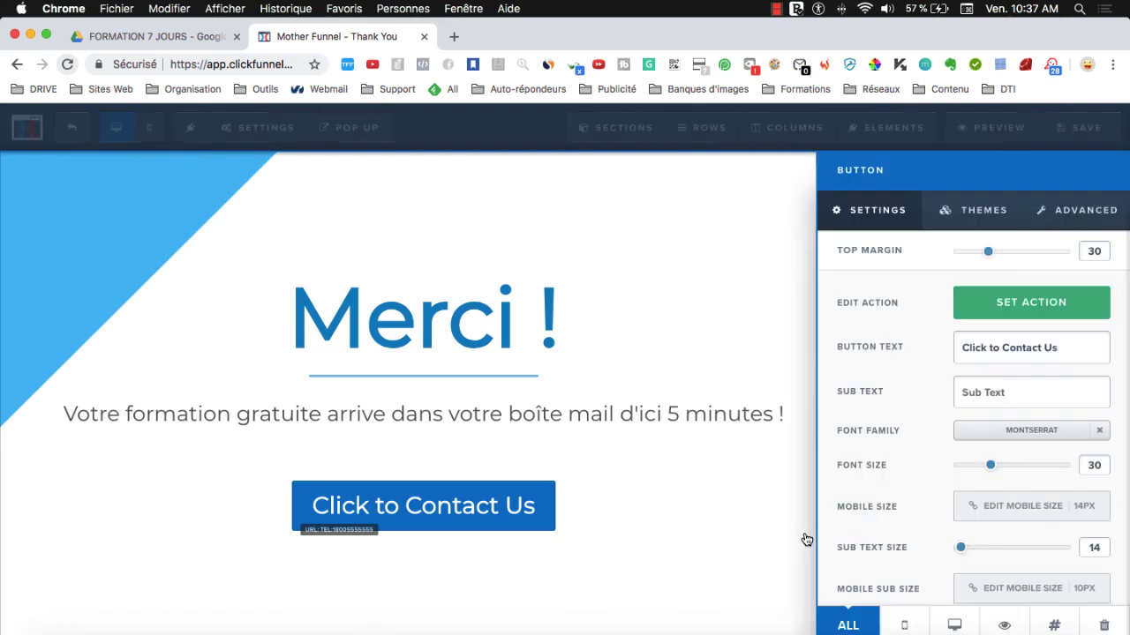
{"action": "triple_click", "coordinate": [1027, 347]}
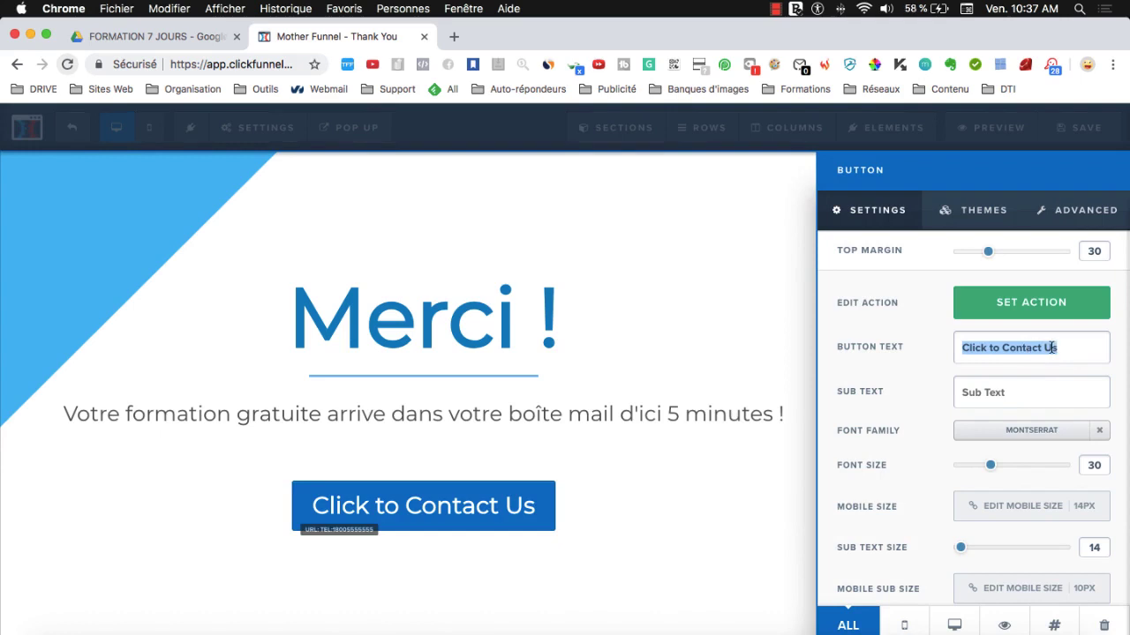
{"action": "type", "text": "Voi"}
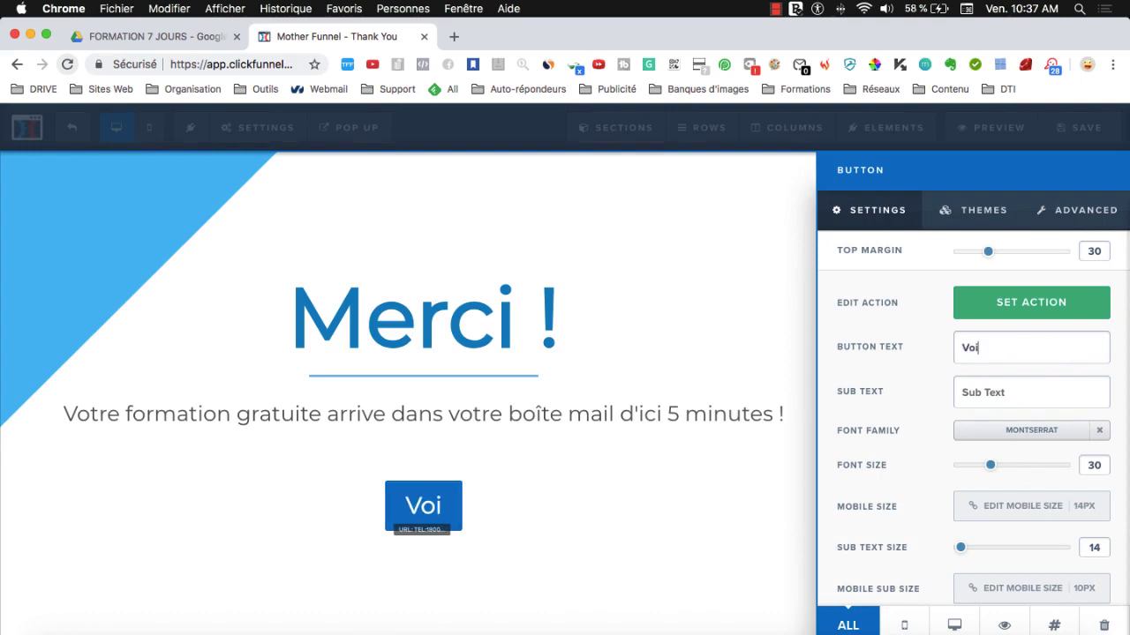
{"action": "type", "text": "r les bonus de la"}
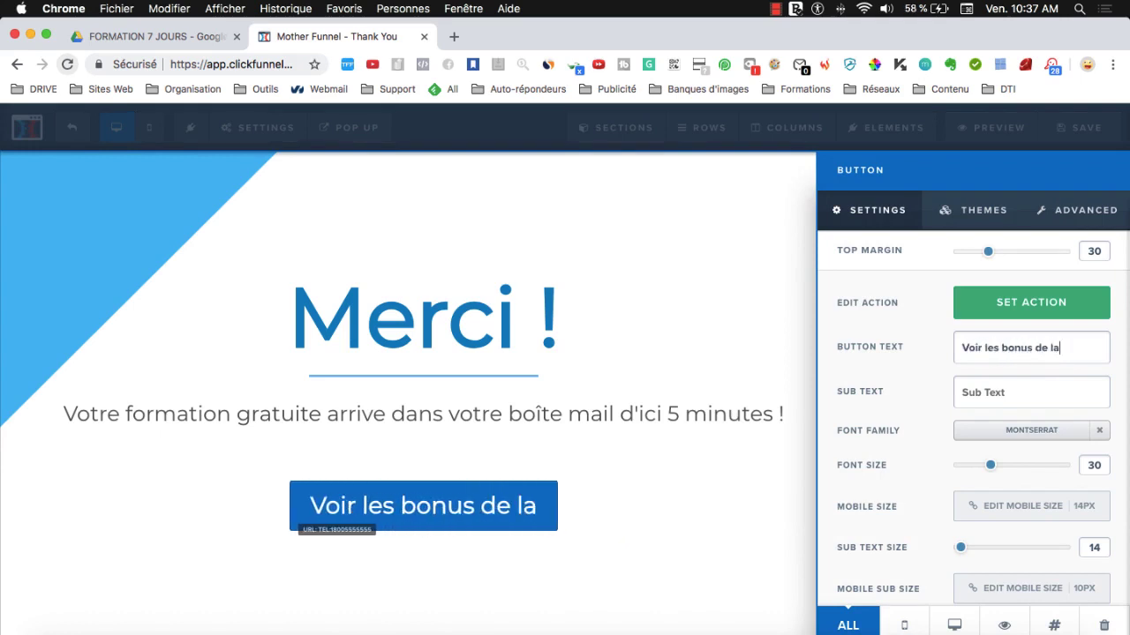
{"action": "type", "text": " formatio,"}
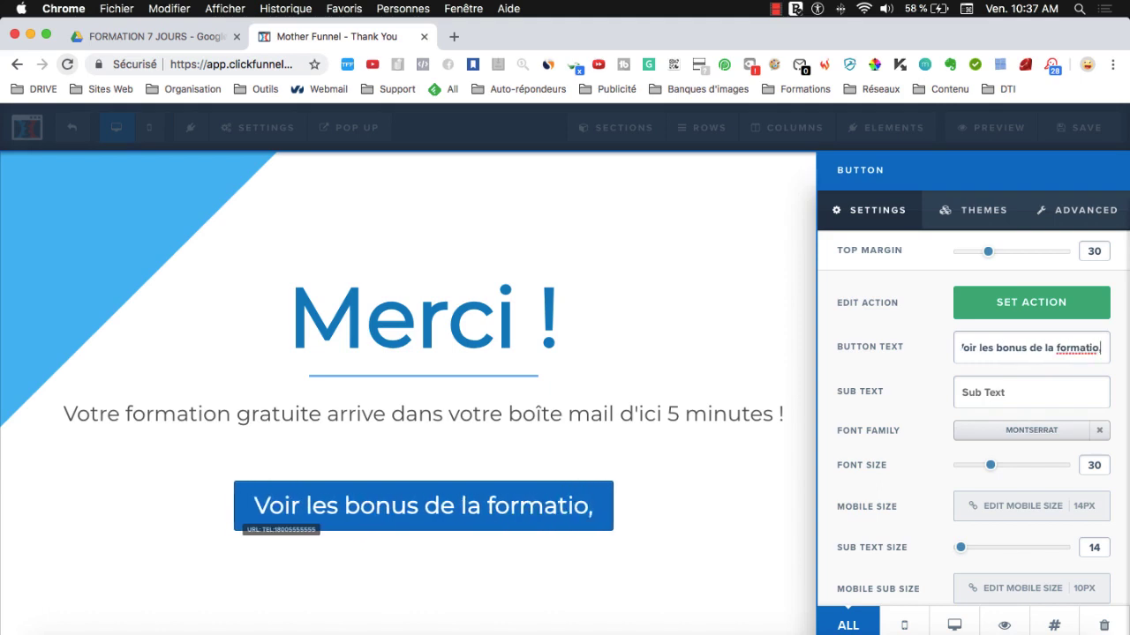
{"action": "key", "text": "BackSpace"}
{"action": "type", "text": "n"}
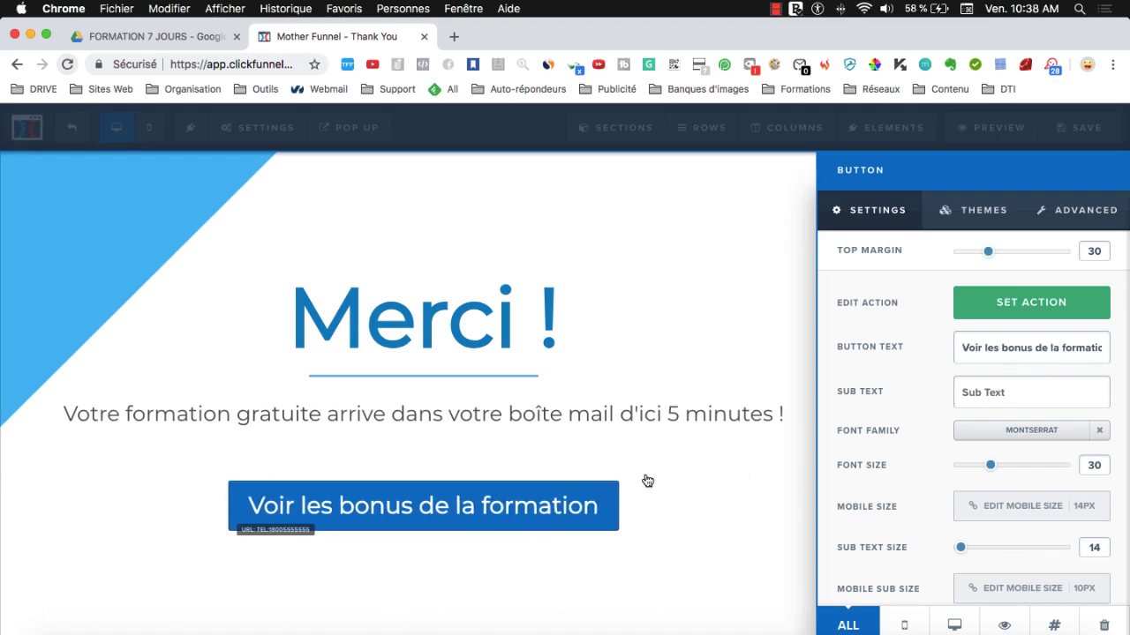
{"action": "left_click", "coordinate": [646, 479]}
- Save the translated Thank You page and exit back to the funnel steps
{"action": "scroll", "coordinate": [724, 482], "scroll_direction": "down", "scroll_amount": 5}
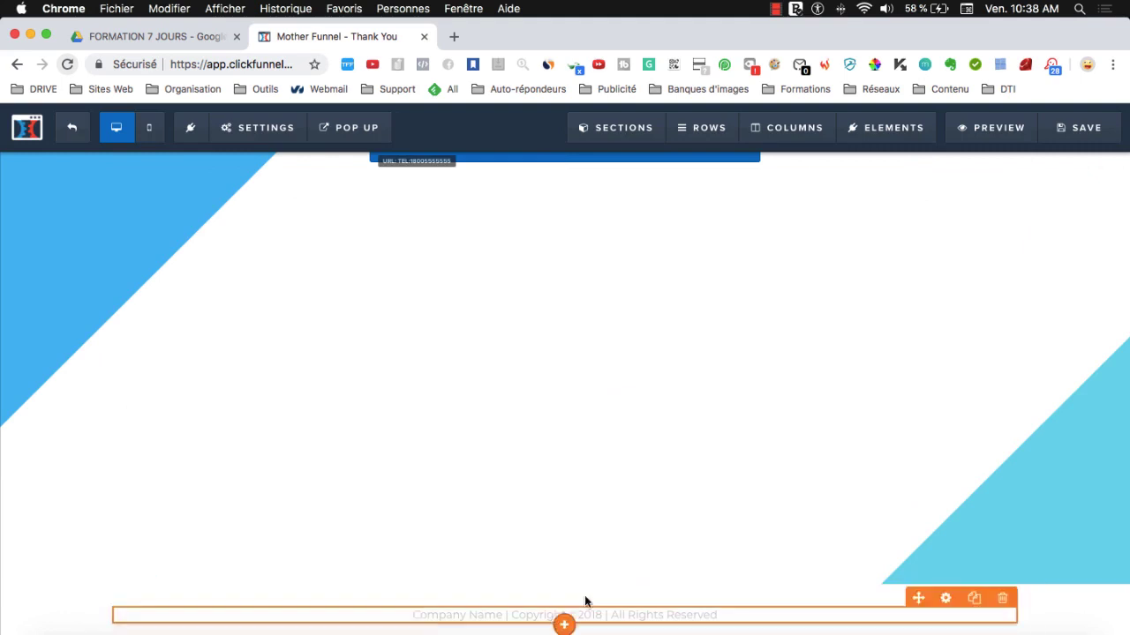
{"action": "scroll", "coordinate": [735, 486], "scroll_direction": "up", "scroll_amount": 5}
{"action": "left_click", "coordinate": [1084, 141]}
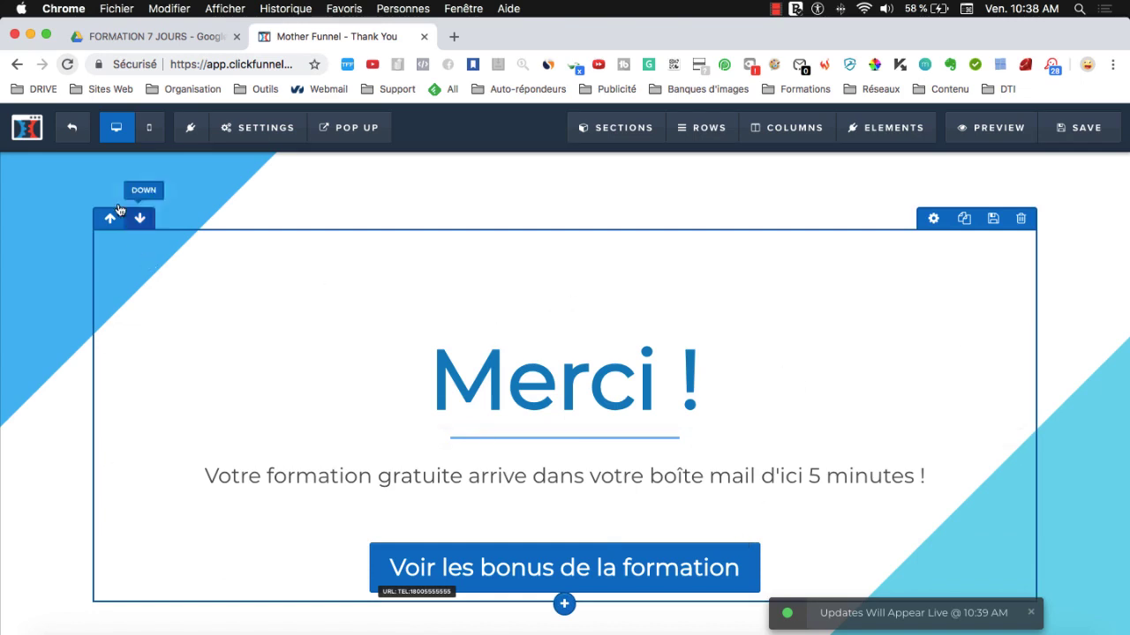
{"action": "left_click", "coordinate": [70, 121]}
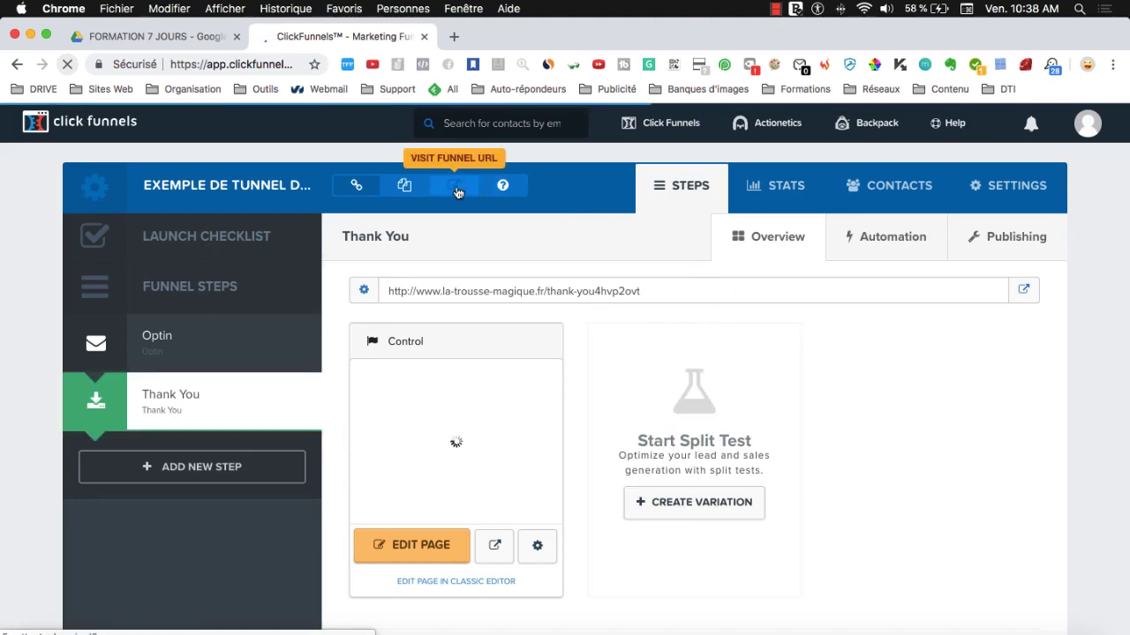
- Open the live opt-in page 'Comment attirer plus de Followers' in a new browser tab
{"action": "left_click", "coordinate": [455, 188]}
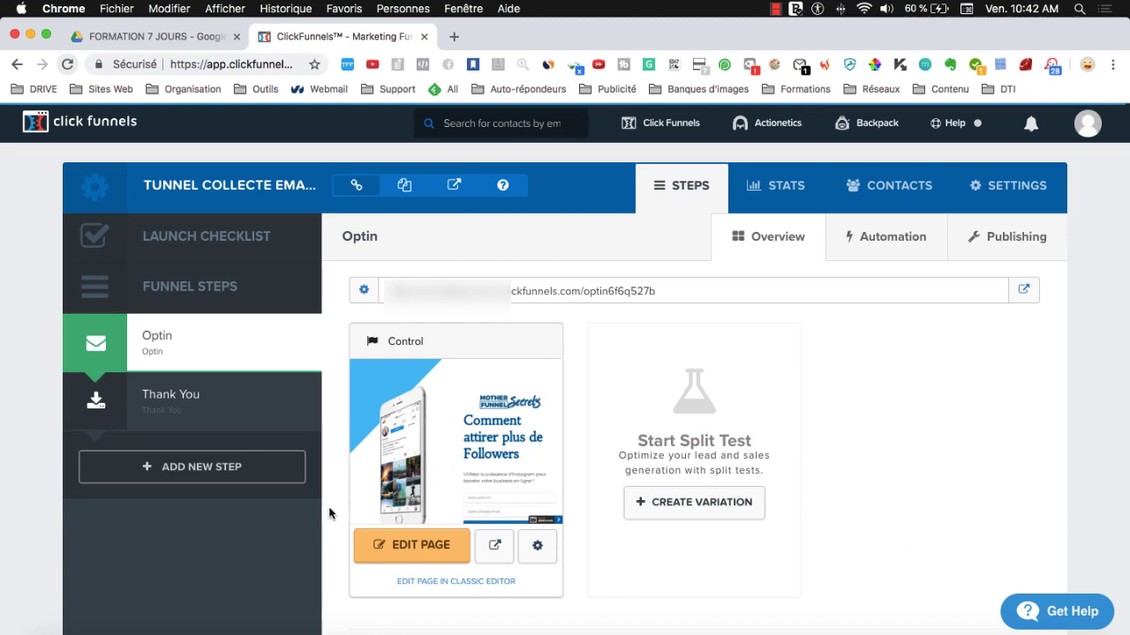
{"action": "left_click", "coordinate": [453, 187]}
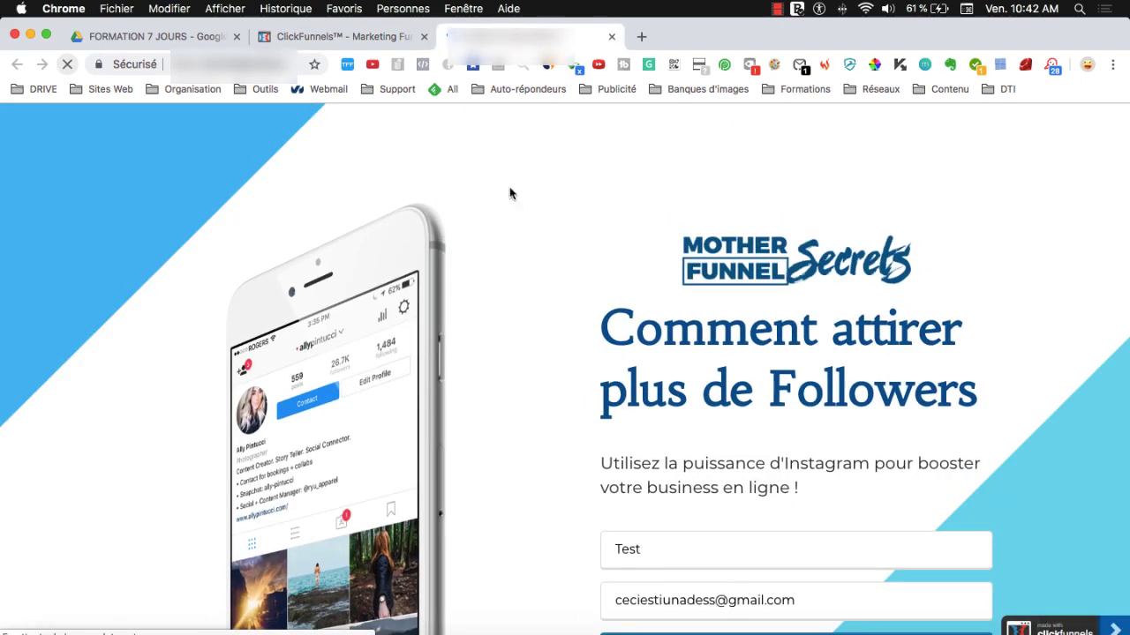
- Submit the live opt-in form with the saved test details via 'Oui, je veux attirer du Trafic !'
{"action": "scroll", "coordinate": [439, 339], "scroll_direction": "down", "scroll_amount": 3}
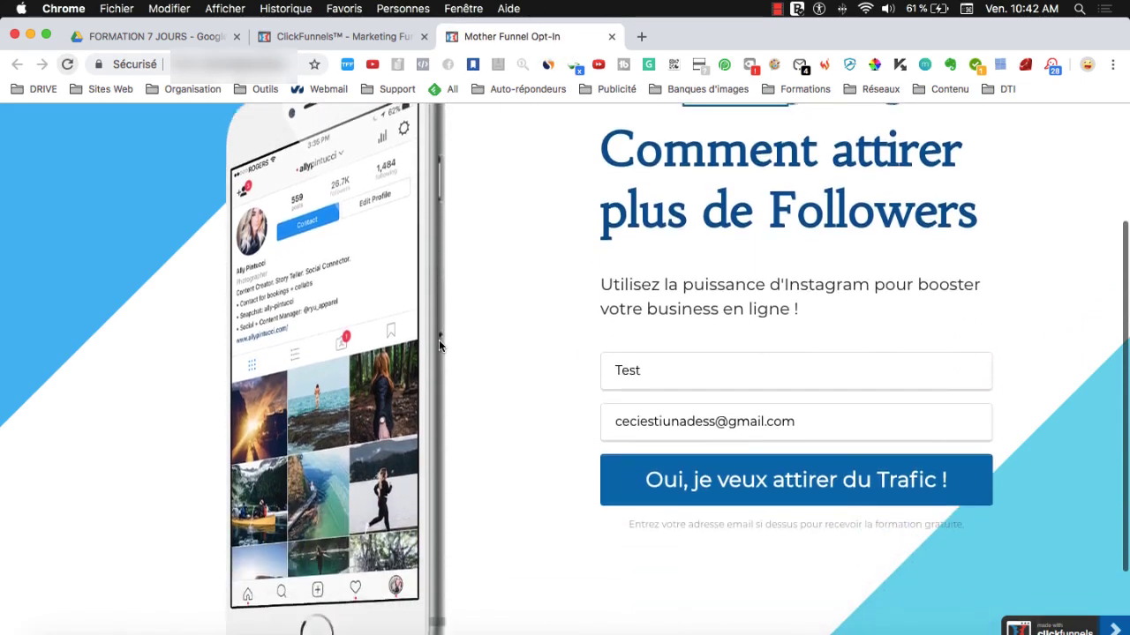
{"action": "scroll", "coordinate": [439, 339], "scroll_direction": "up", "scroll_amount": 3}
{"action": "scroll", "coordinate": [445, 336], "scroll_direction": "down", "scroll_amount": 4}
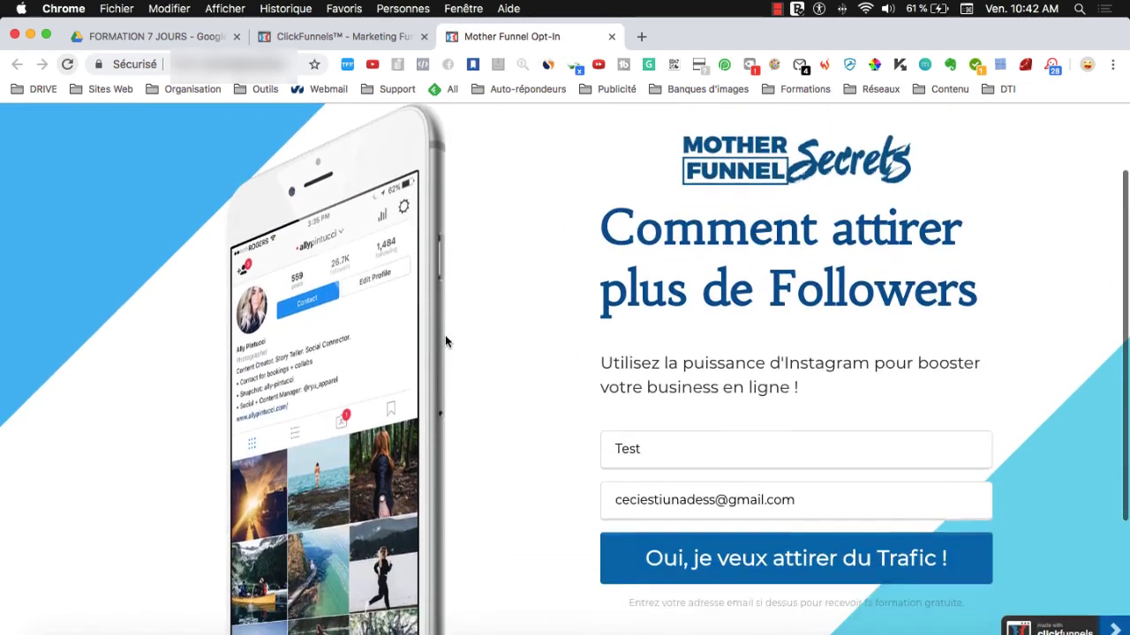
{"action": "scroll", "coordinate": [445, 335], "scroll_direction": "up", "scroll_amount": 3}
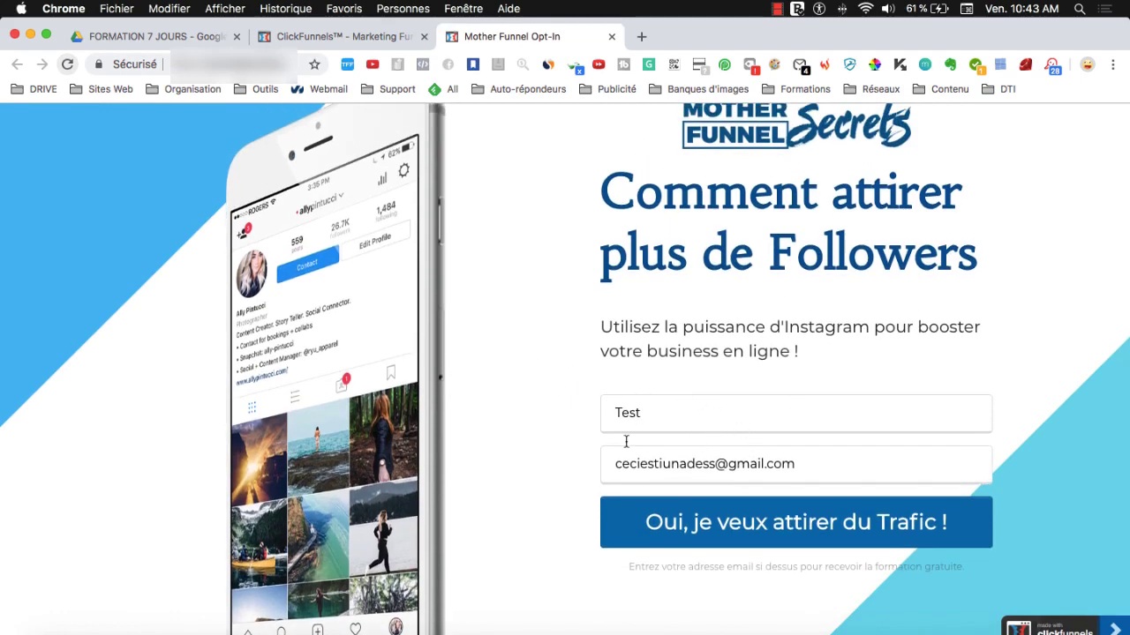
{"action": "left_click", "coordinate": [655, 413]}
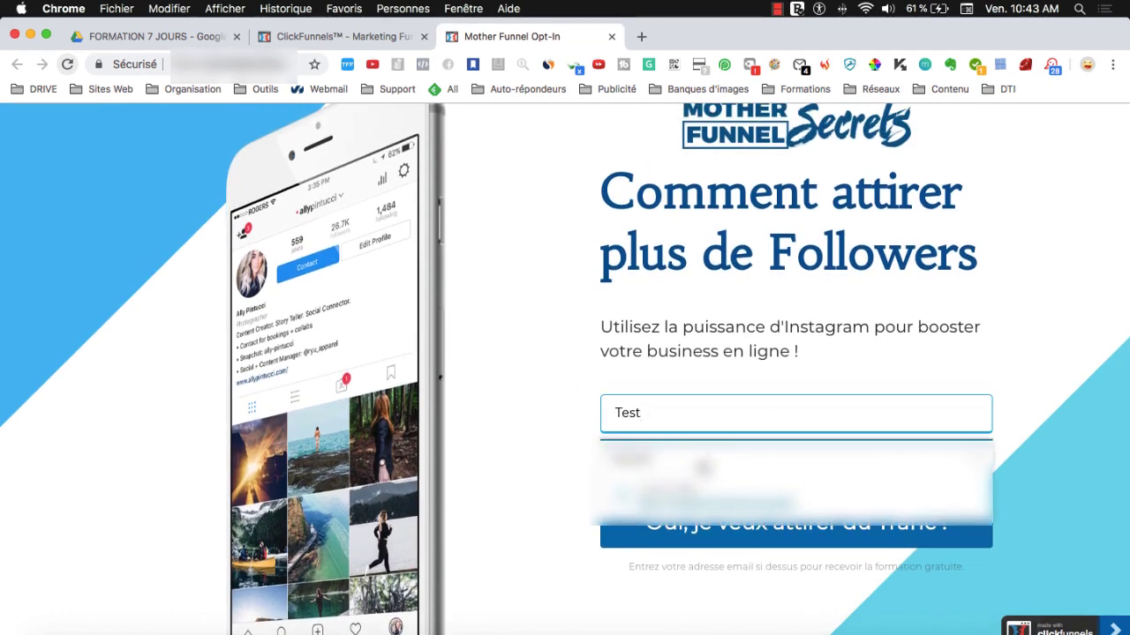
{"action": "left_click", "coordinate": [543, 383]}
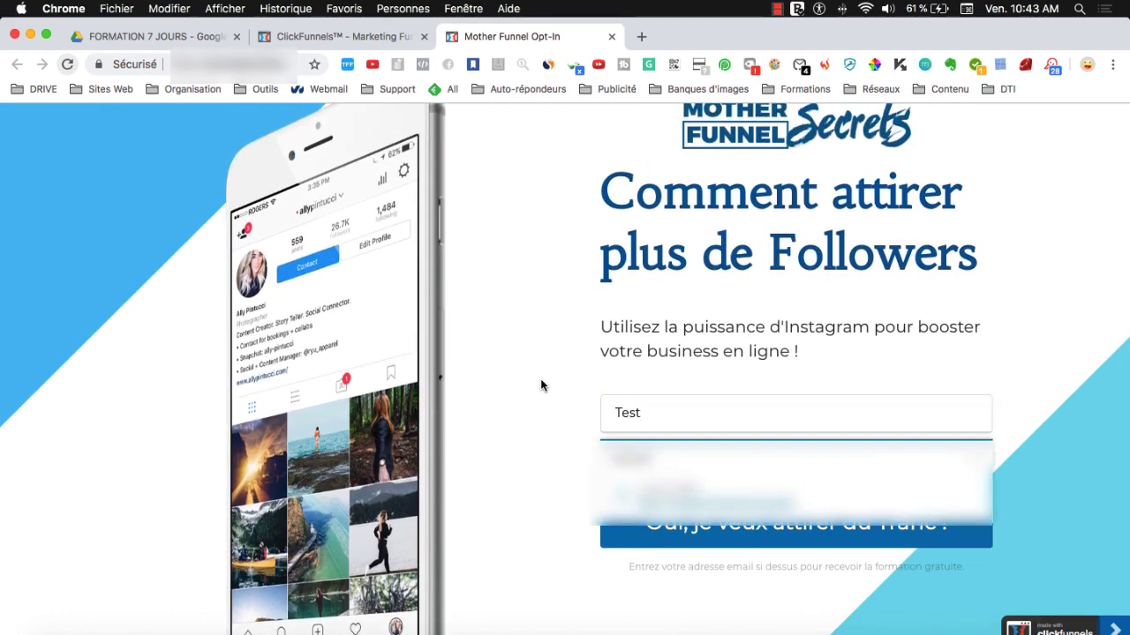
{"action": "left_click", "coordinate": [703, 525]}
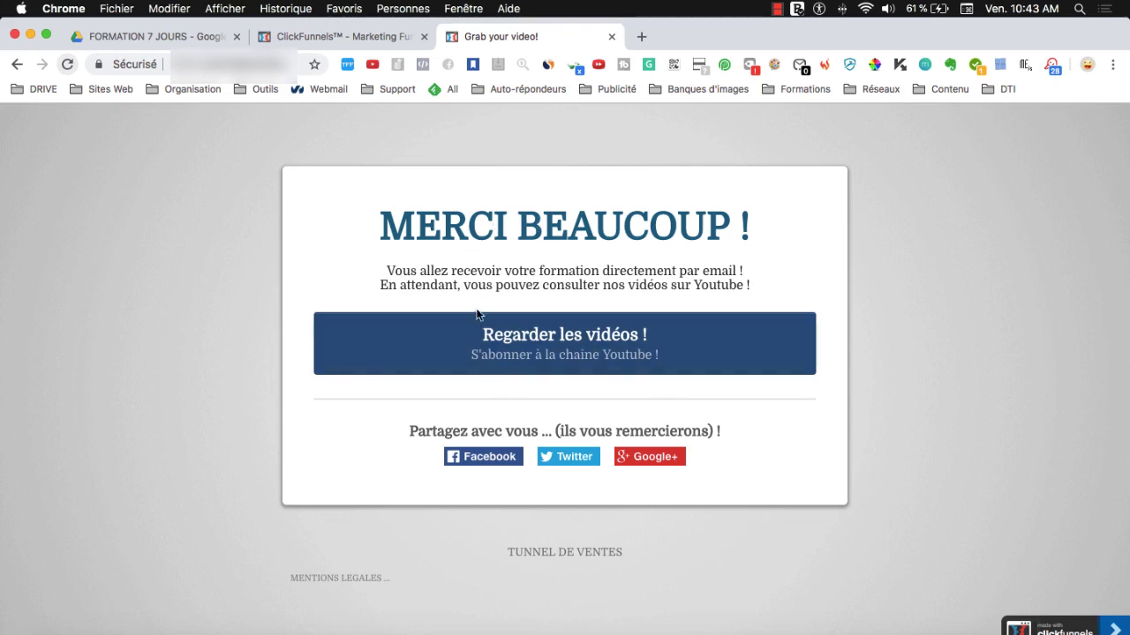
- Check the 'MERCI BEAUCOUP !' thank-you tab, then return to the ClickFunnels dashboard tab
{"action": "left_click", "coordinate": [326, 34]}
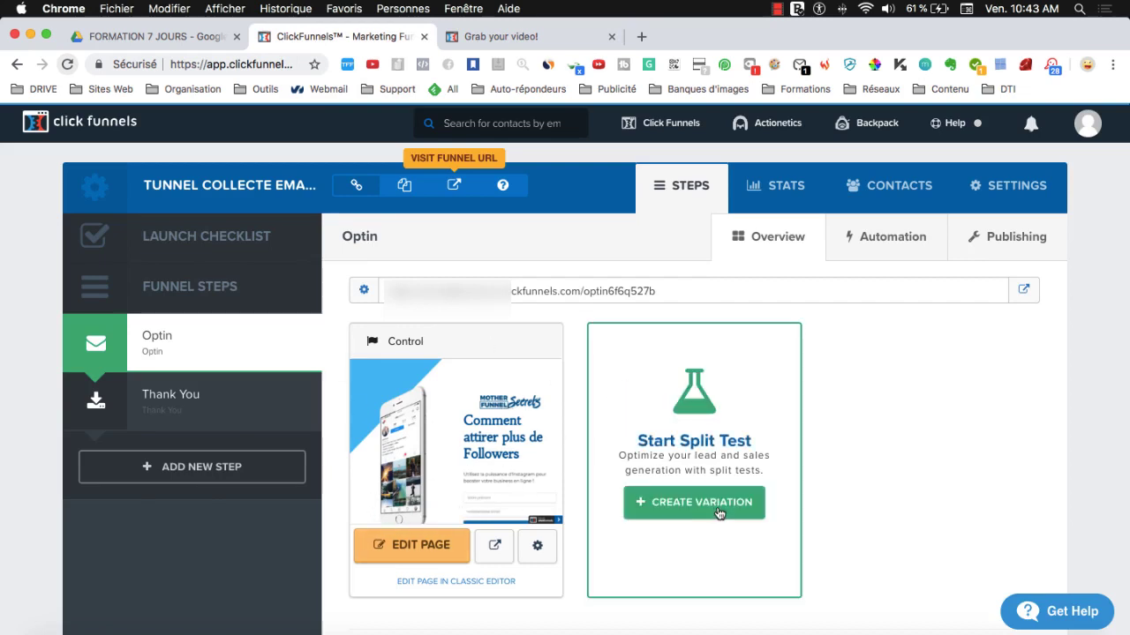
{"action": "left_click", "coordinate": [494, 36]}
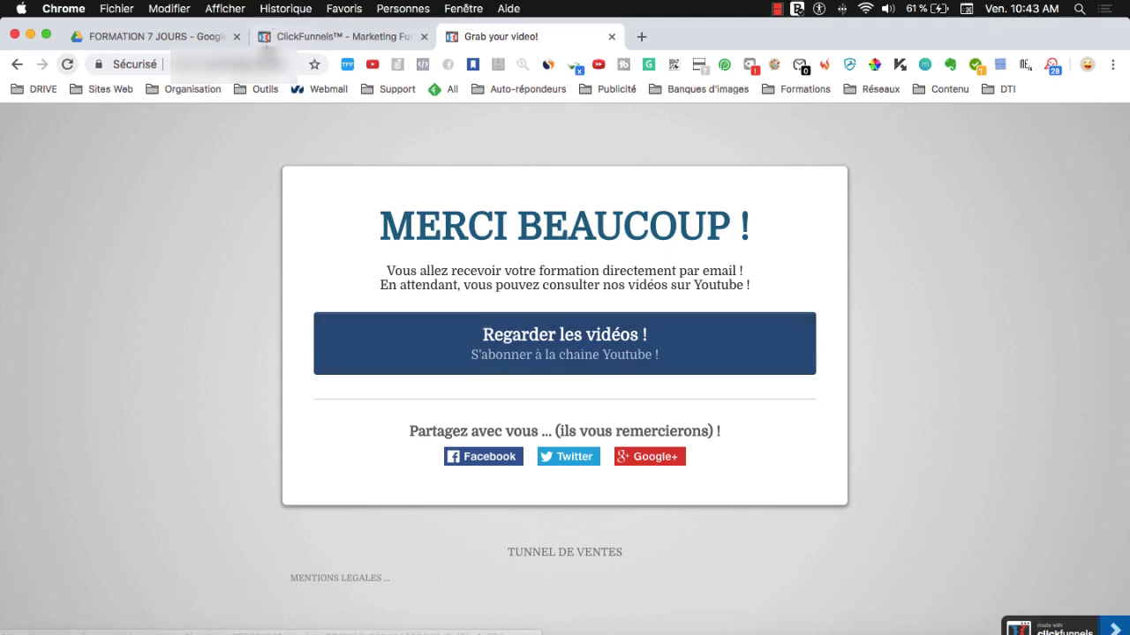
{"action": "left_click", "coordinate": [320, 40]}
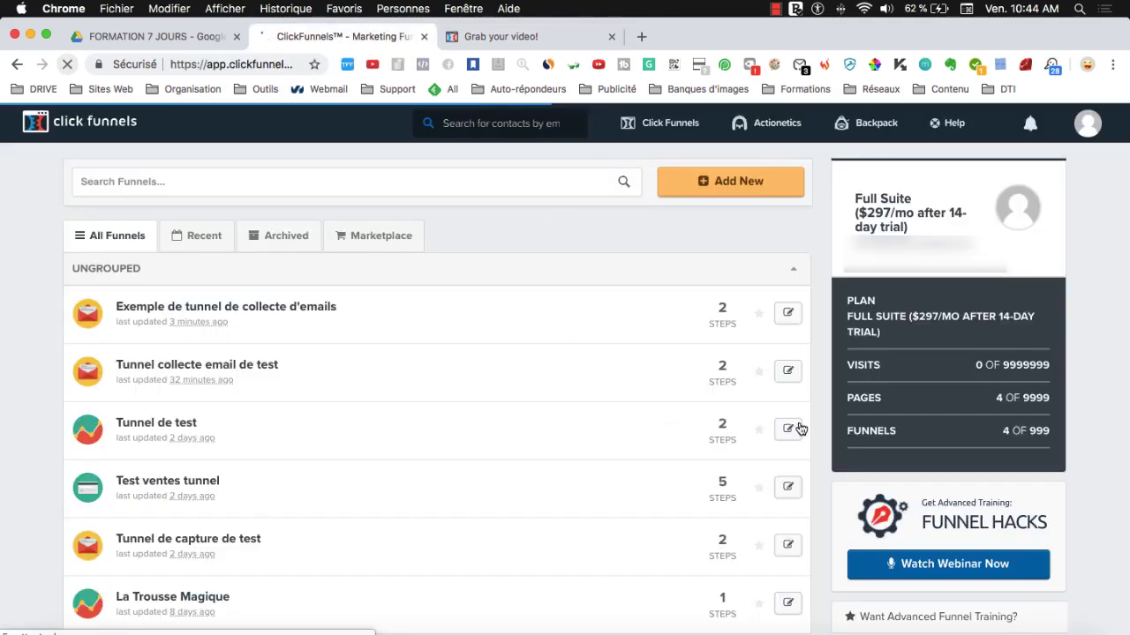
- Open Actionetics contacts, then Click Funnels > Contacts to find the new test sign-up
{"action": "left_click", "coordinate": [789, 120]}
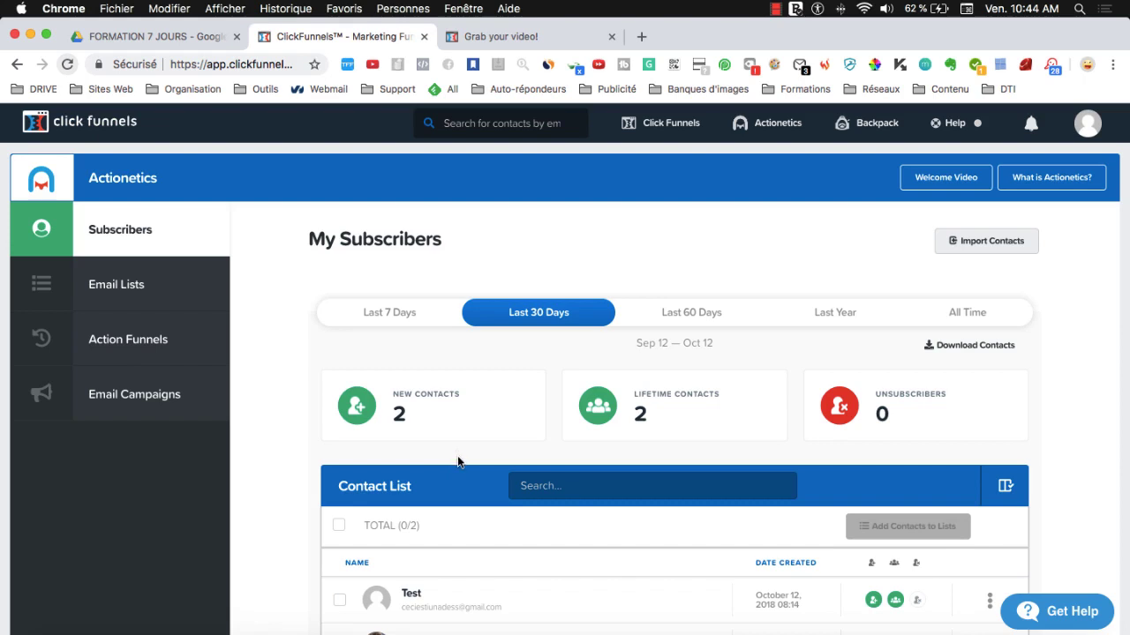
{"action": "mouse_move", "coordinate": [637, 121]}
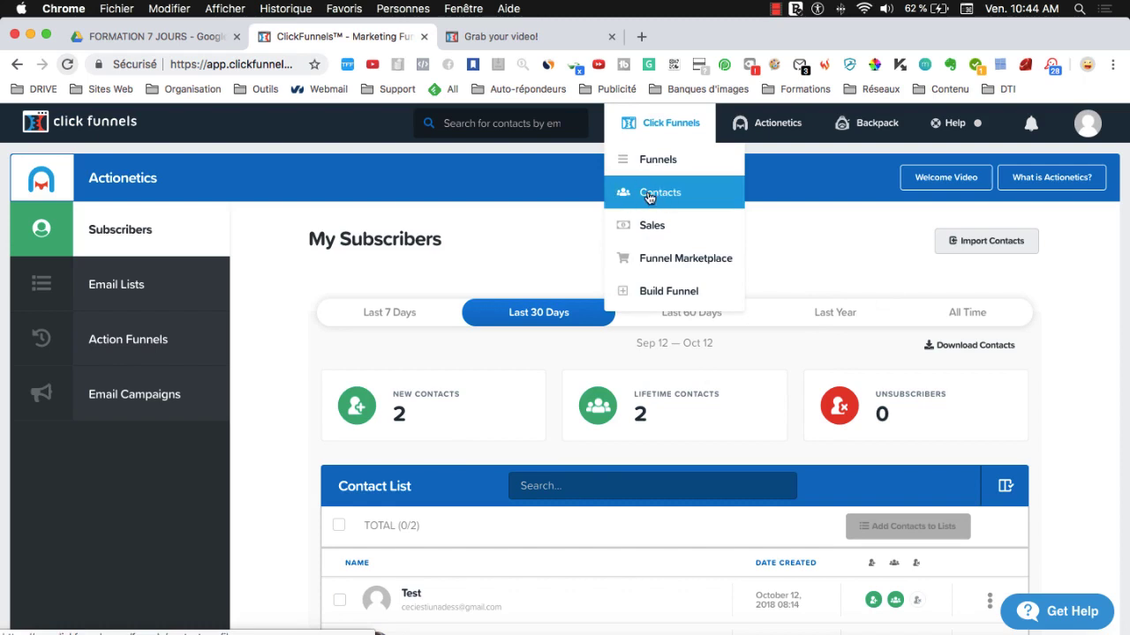
{"action": "left_click", "coordinate": [633, 195]}
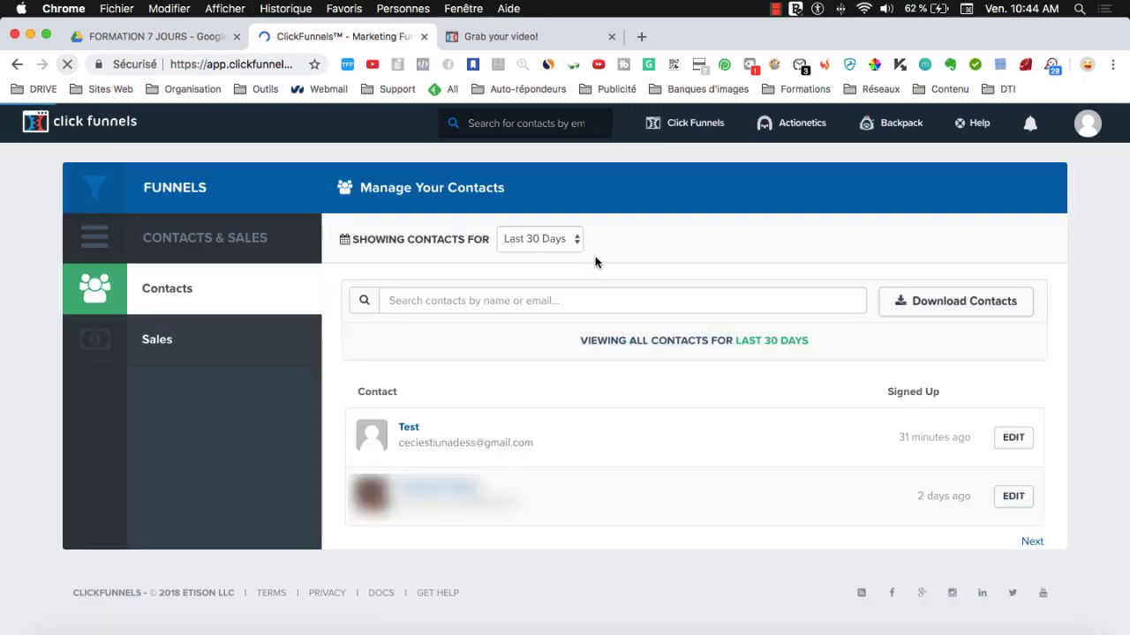
{"action": "mouse_move", "coordinate": [764, 132]}
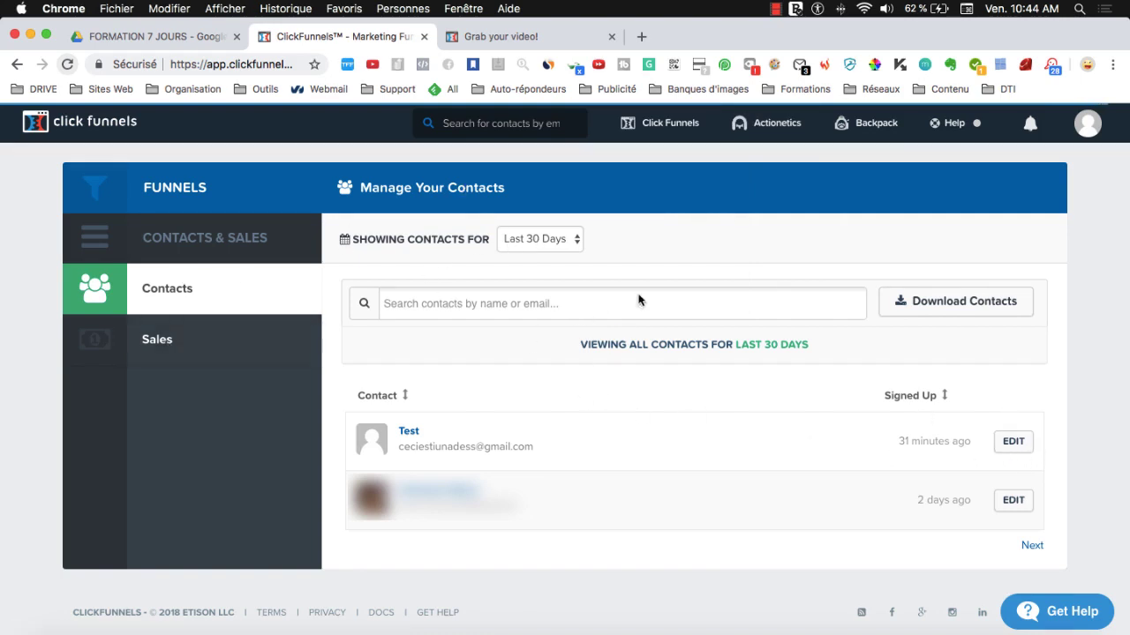
{"action": "mouse_move", "coordinate": [656, 136]}
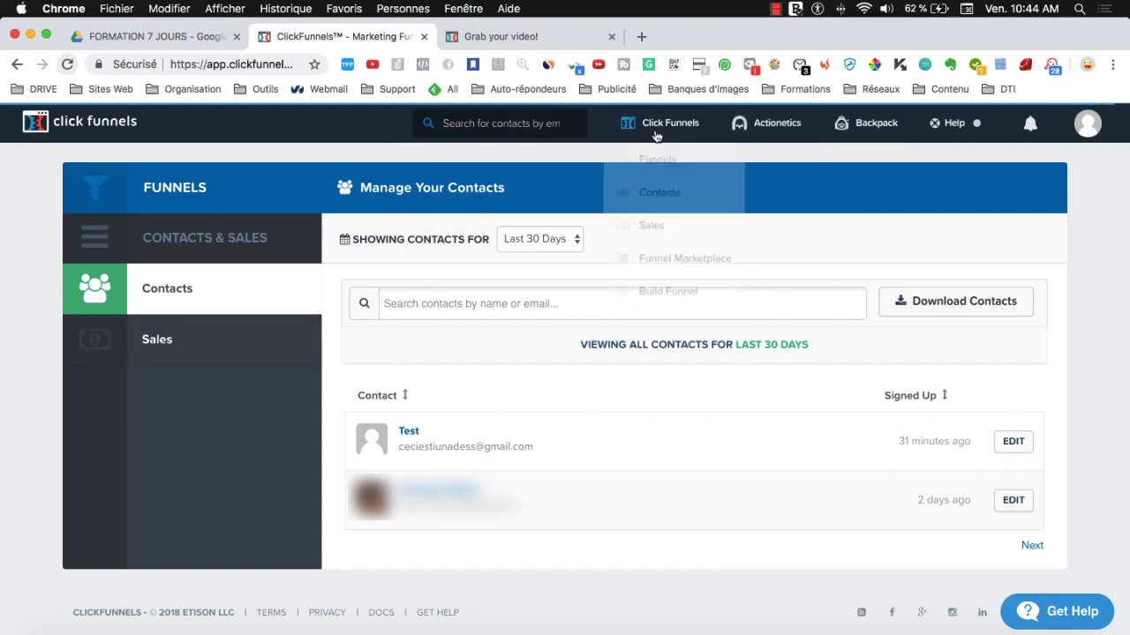